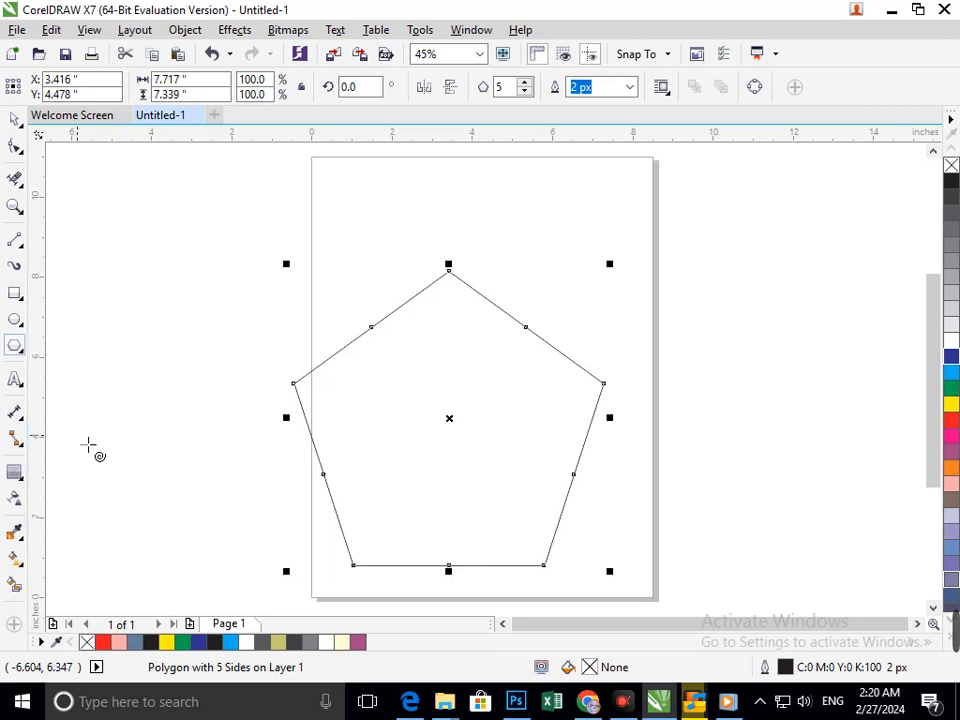
Step: Draw a spiral about 4.5 in wide in the lower part of the pentagon
left_click_drag(328, 396, 482, 572)
left_click(15, 119)
left_click(230, 460)
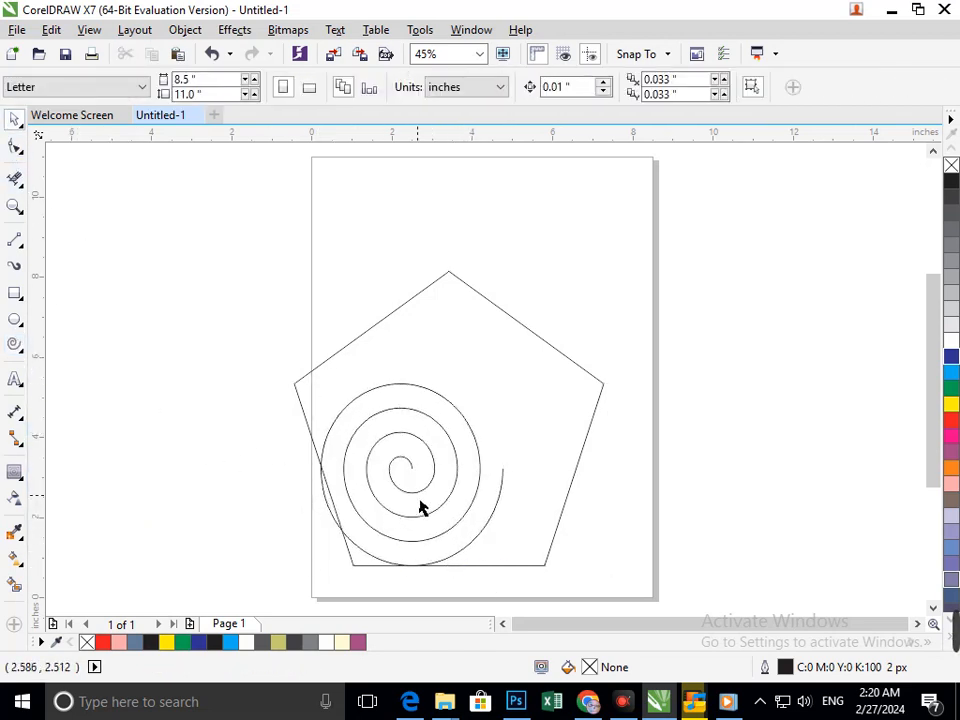
Step: Move the pentagon up by about 0.6 in and raise the spiral to about X 2.69, Y 4.63 in inside it
left_click_drag(421, 494, 434, 468)
left_click(261, 424)
left_click_drag(390, 498, 417, 437)
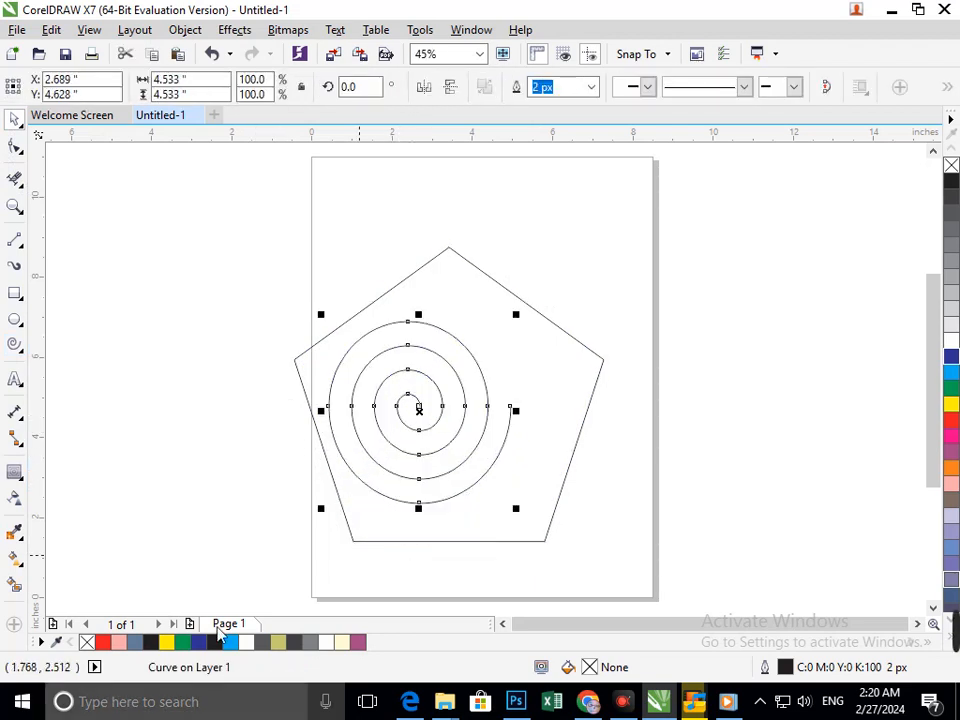
Step: Make an enlarged copy of the spiral about 5.07 in wide around the same centre, and move both spirals down to the pentagon's bottom edge
left_click_drag(328, 527, 317, 542)
left_click(247, 522)
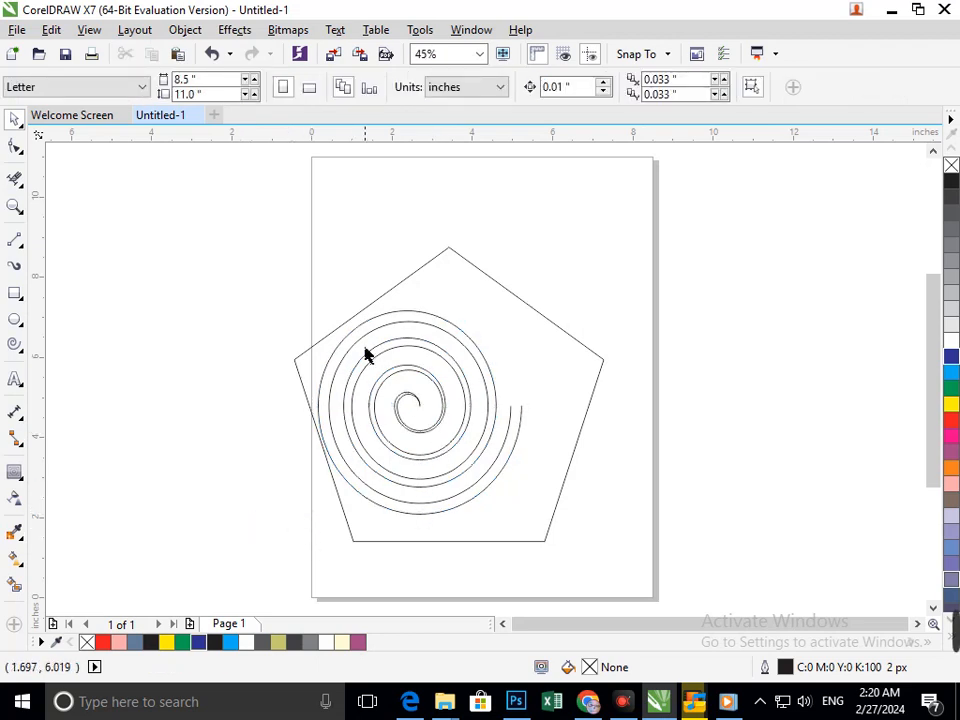
left_click_drag(311, 281, 527, 557)
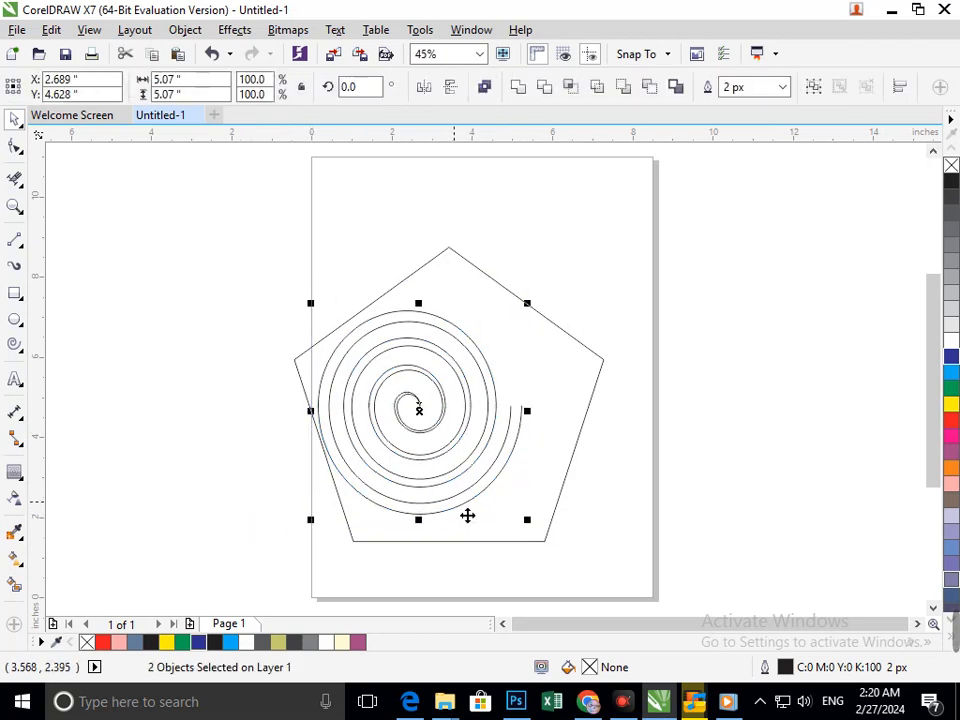
mouse_move(467, 514)
left_mouse_down()
mouse_move(466, 540)
mouse_move(481, 541)
mouse_move(473, 537)
left_mouse_up()
left_click(678, 541)
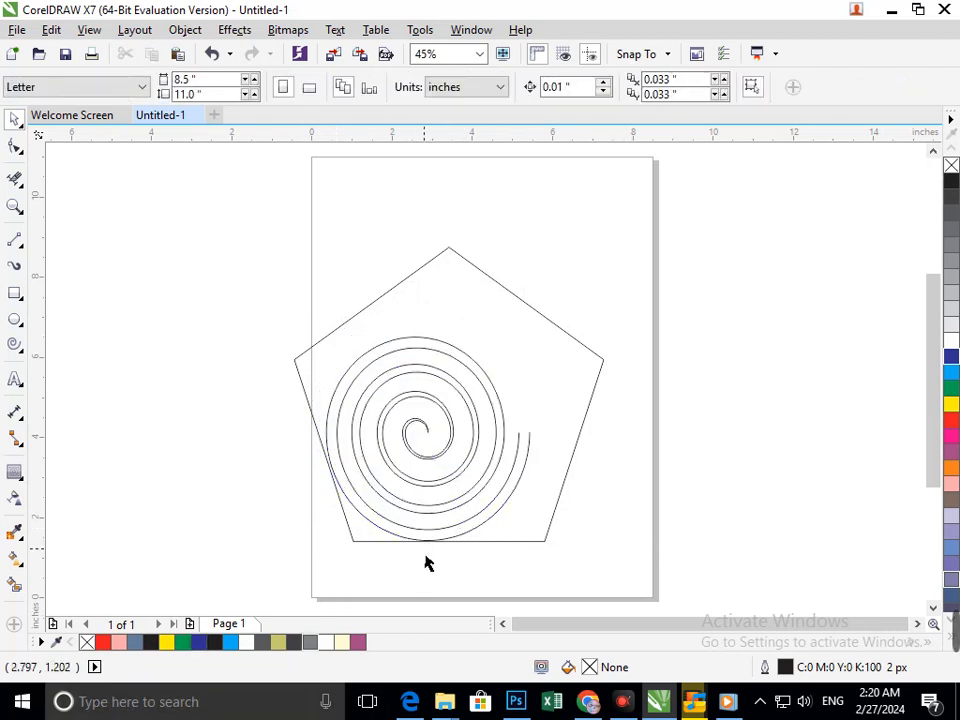
Step: Draw a nearly horizontal line about 0.5 in long across the outer ends of the two spirals
left_click(15, 240)
scroll(565, 493, "up", 5)
left_click(620, 443)
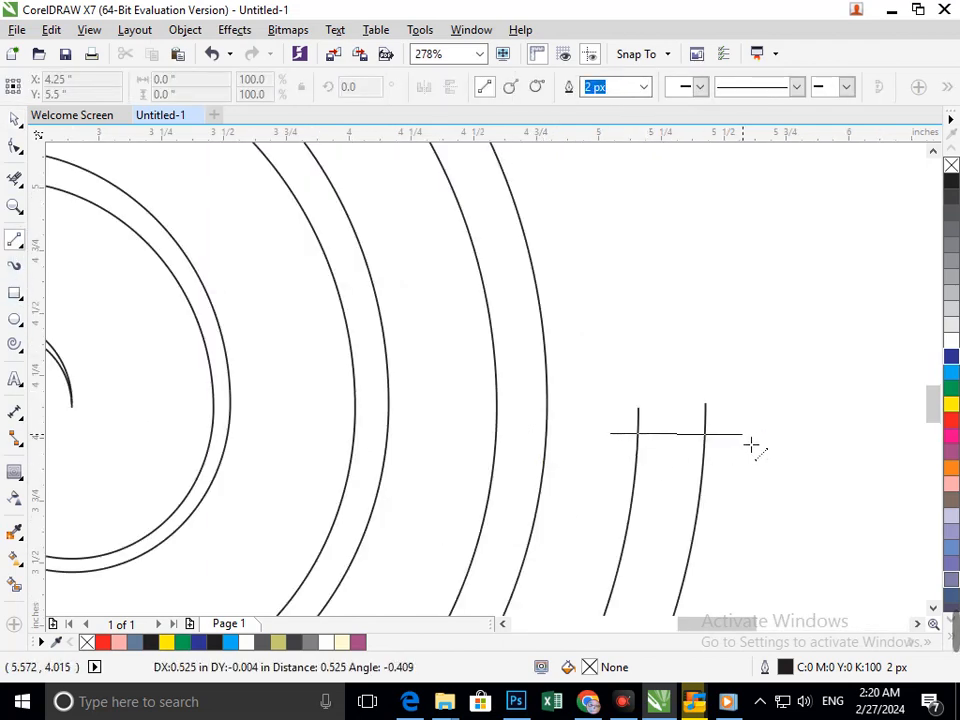
left_click(748, 440)
scroll(643, 514, "down", 5)
Step: Try to fill the band between the two spirals with Smart Fill
left_click(15, 587)
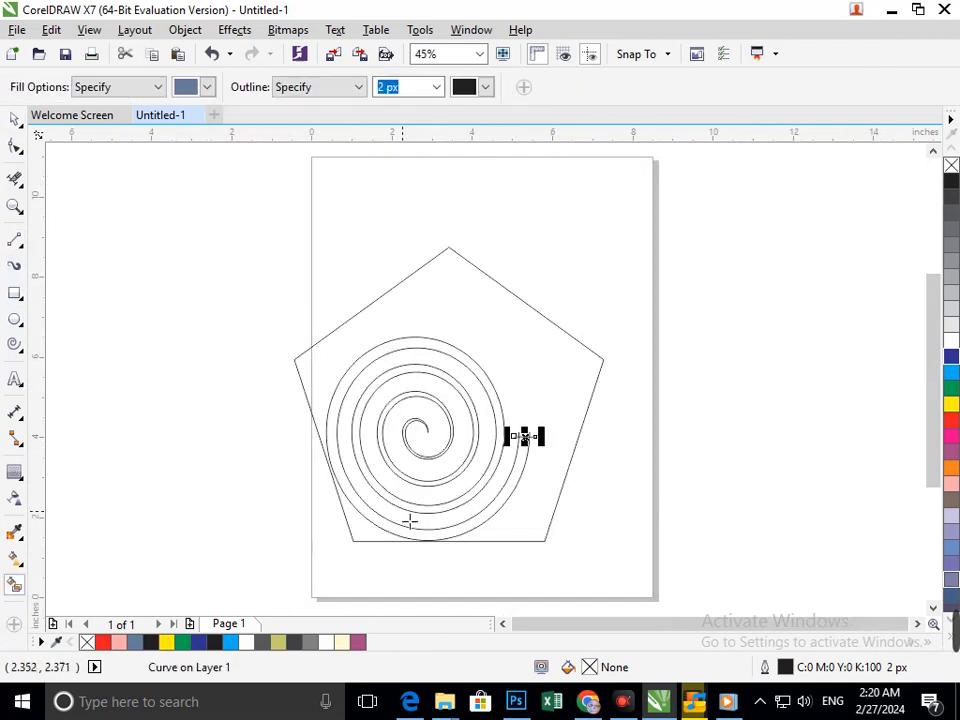
left_click(399, 536)
key("ctrl+z")
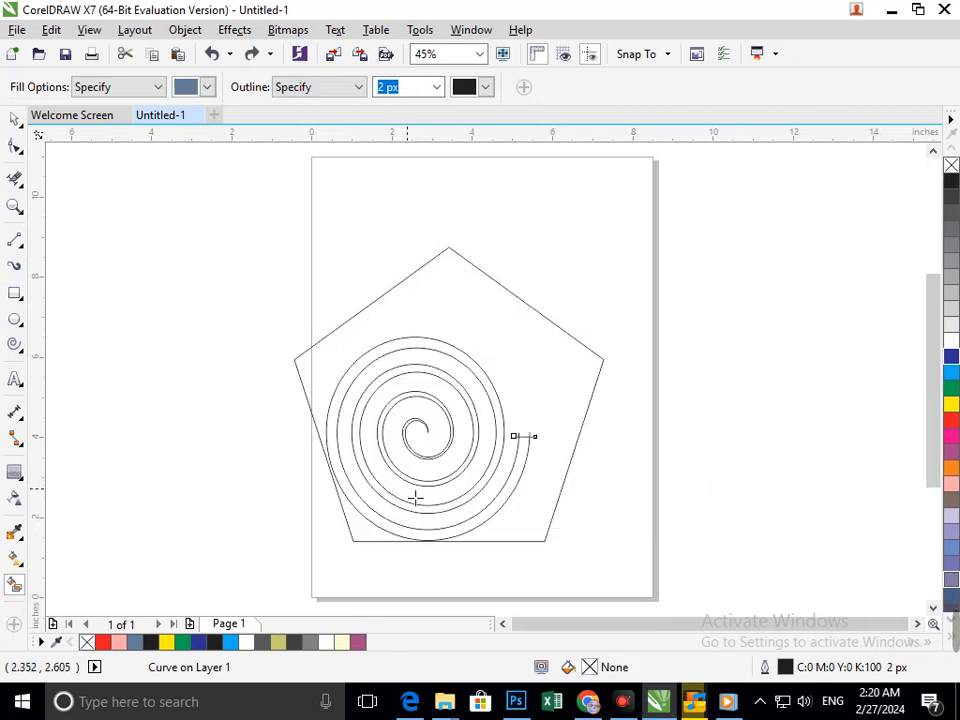
key("ctrl+shift+z")
key("ctrl+z")
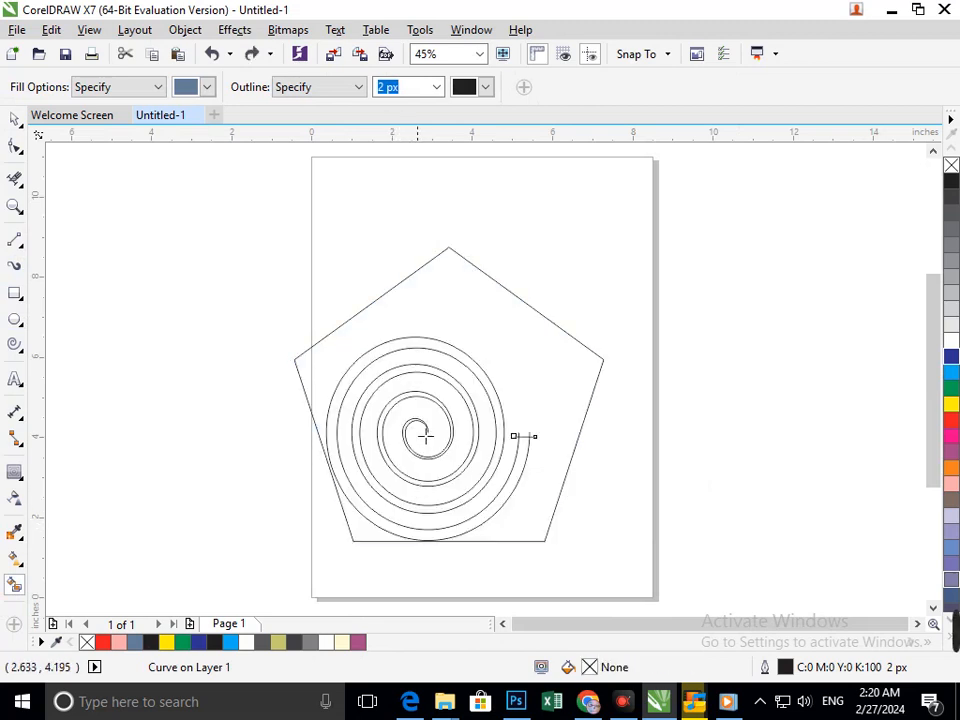
scroll(425, 436, "up", 4)
scroll(314, 313, "up", 4)
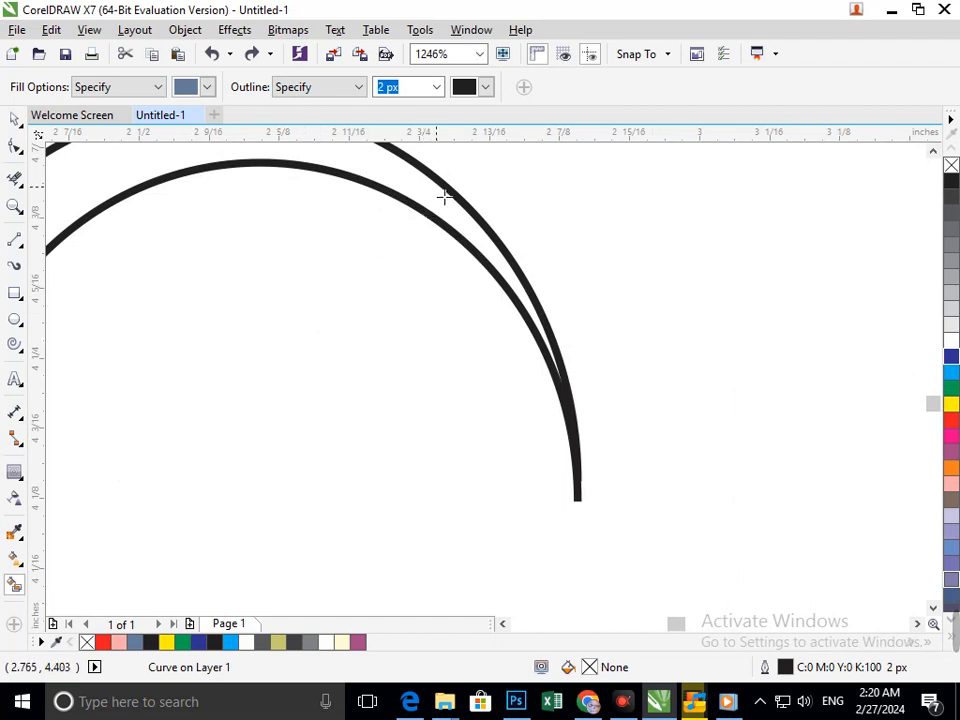
left_click(416, 299)
key("ctrl+z")
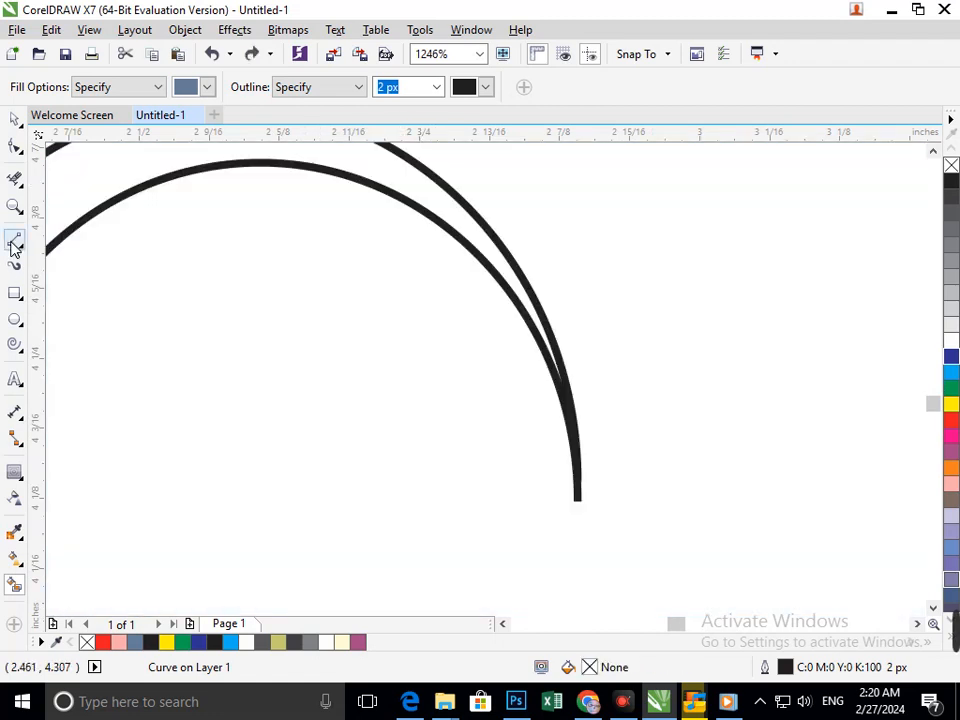
Step: Draw a short diagonal line across both spirals near their inner ends and fill the band between them blue-grey with Smart Fill
left_click(14, 240)
left_click_drag(558, 218, 451, 320)
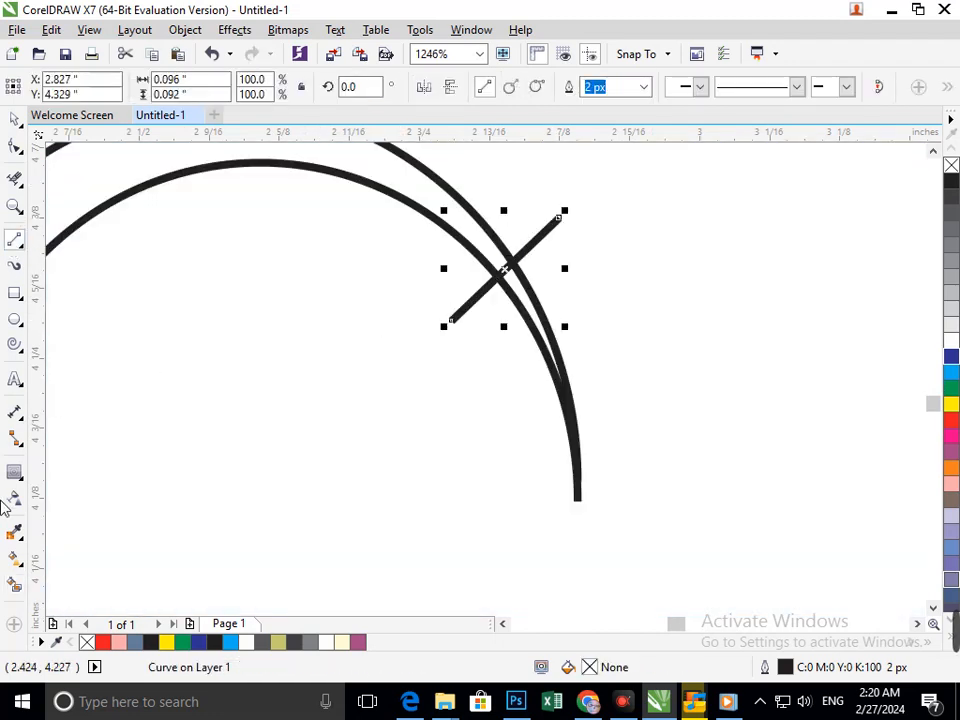
left_click(15, 583)
left_click(377, 170)
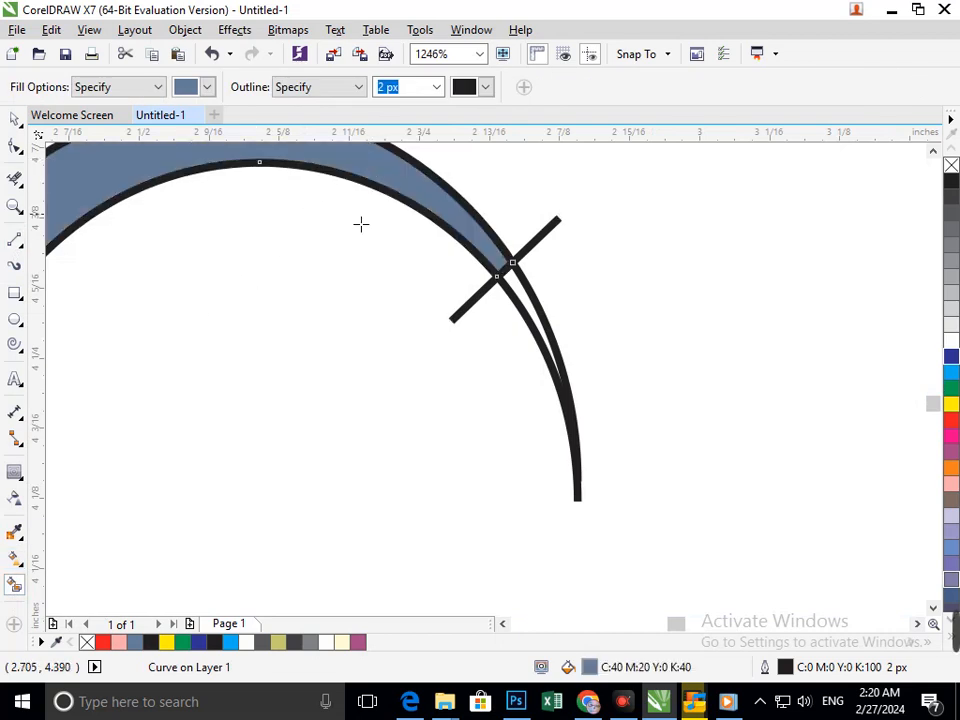
scroll(360, 223, "down", 10)
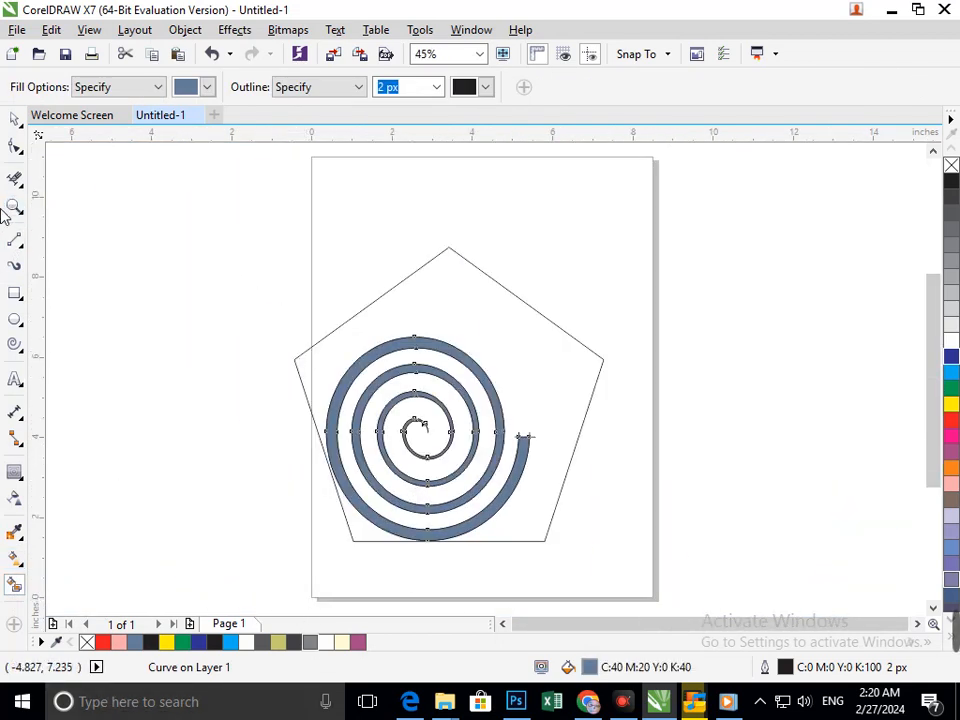
Step: Scale the filled spiral band to about 67.5% around its centre
left_click(14, 119)
left_click(572, 536)
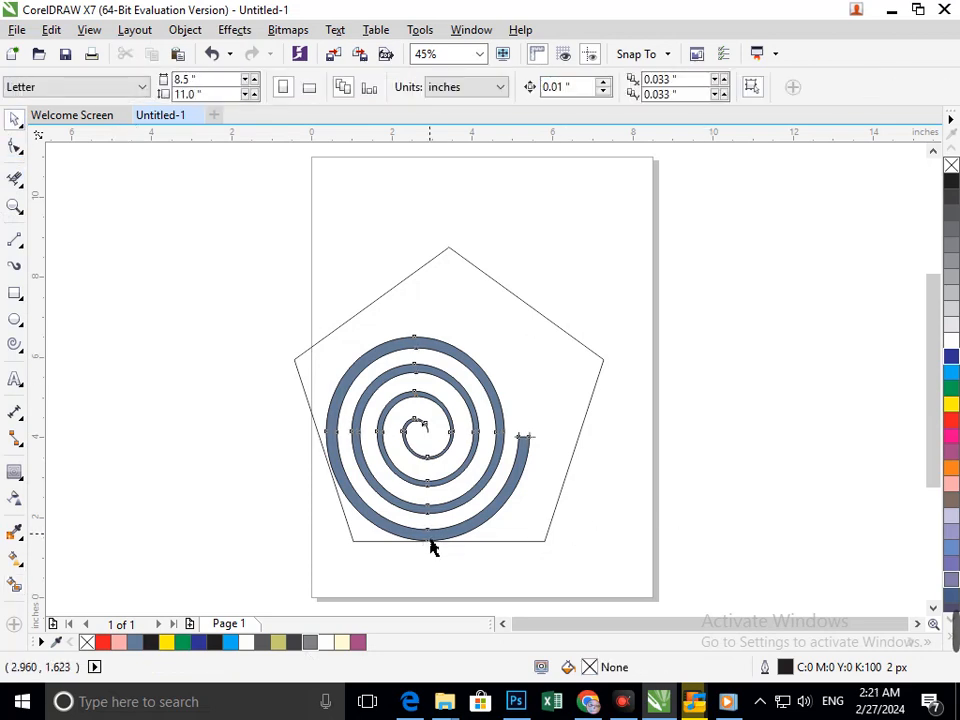
mouse_move(432, 547)
left_mouse_down()
mouse_move(429, 510)
mouse_move(418, 537)
left_mouse_up()
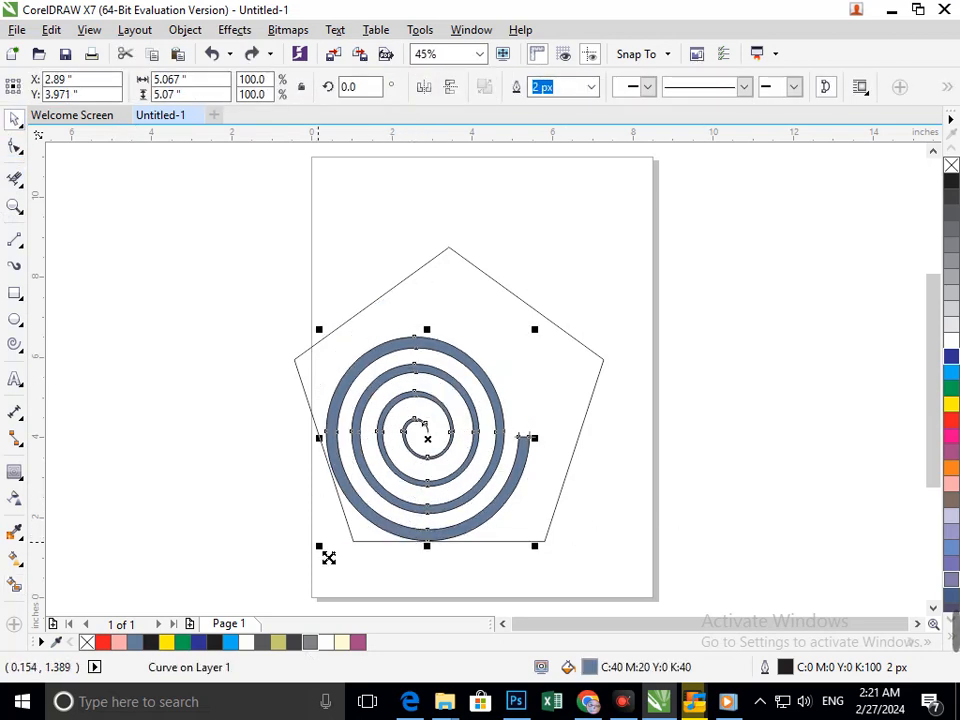
left_click_drag(328, 557, 351, 526)
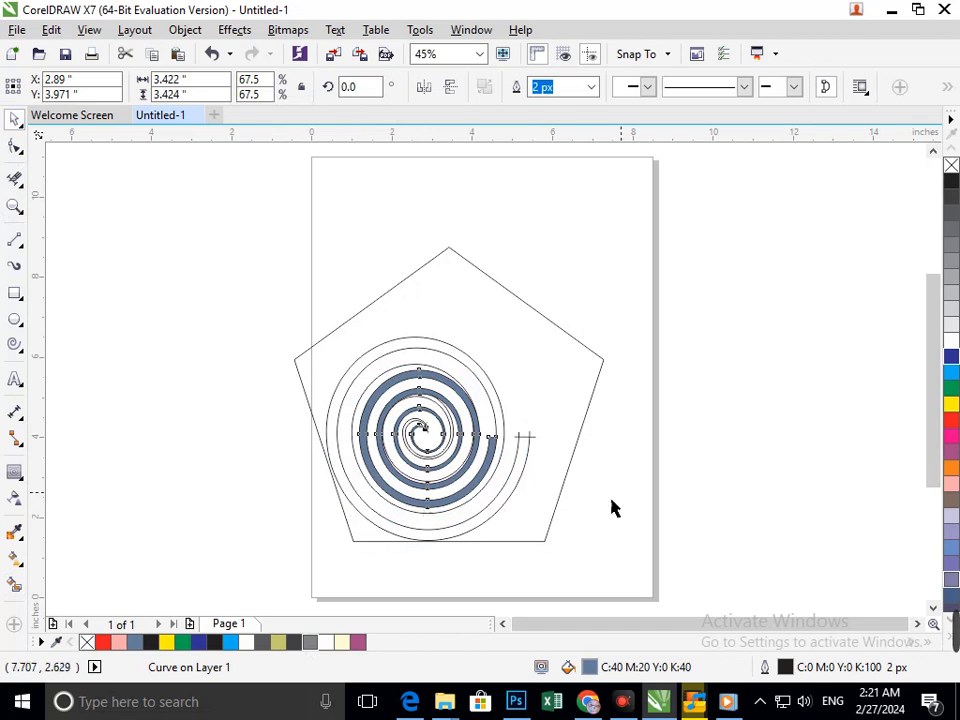
Step: Delete the larger unfilled construction spiral around the filled band
left_click(482, 516)
left_click(493, 519)
left_click(482, 527)
left_click(491, 530)
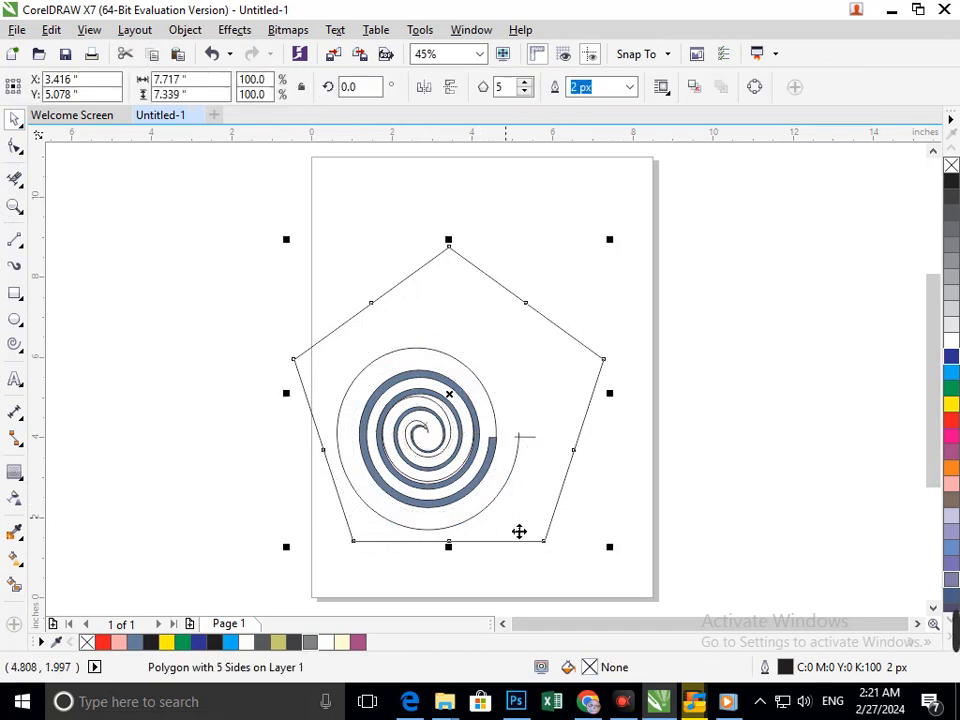
key("Delete")
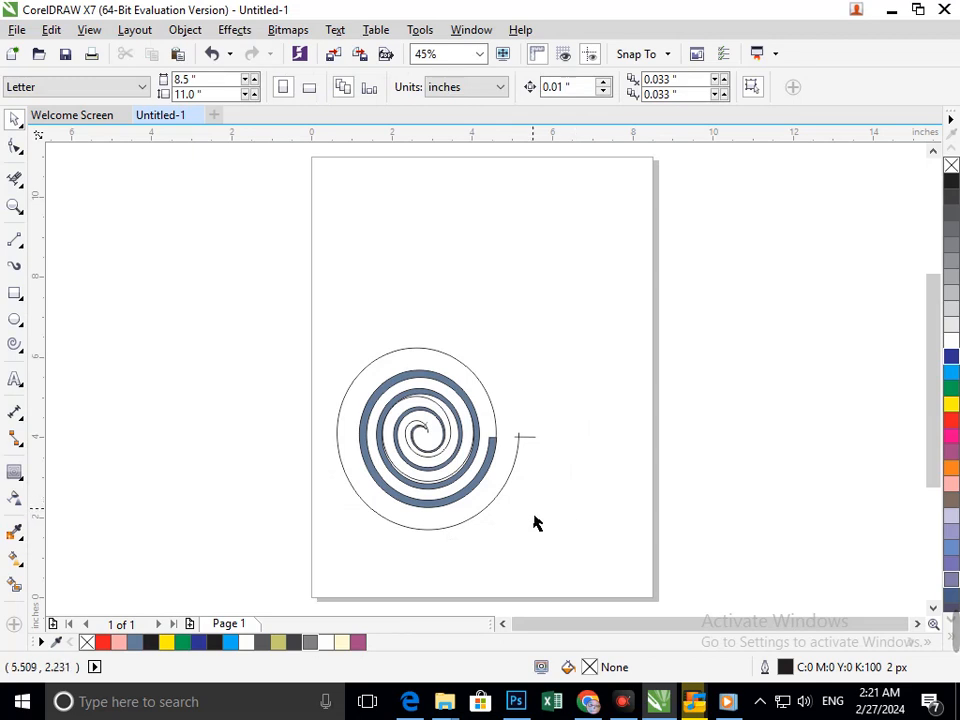
key("ctrl+z")
Step: Delete the remaining unfilled construction spiral and the short line across its outer end
left_click(504, 514)
left_click_drag(487, 512, 405, 533)
key("Delete")
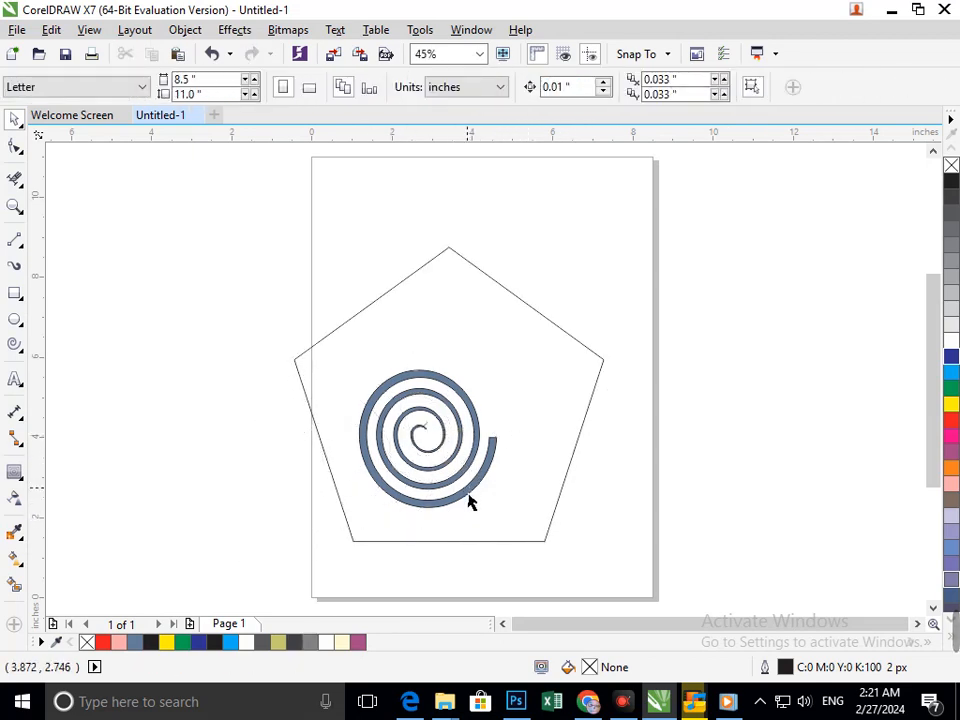
Step: Fill the spiral band with black
left_click(471, 502)
left_click(951, 181)
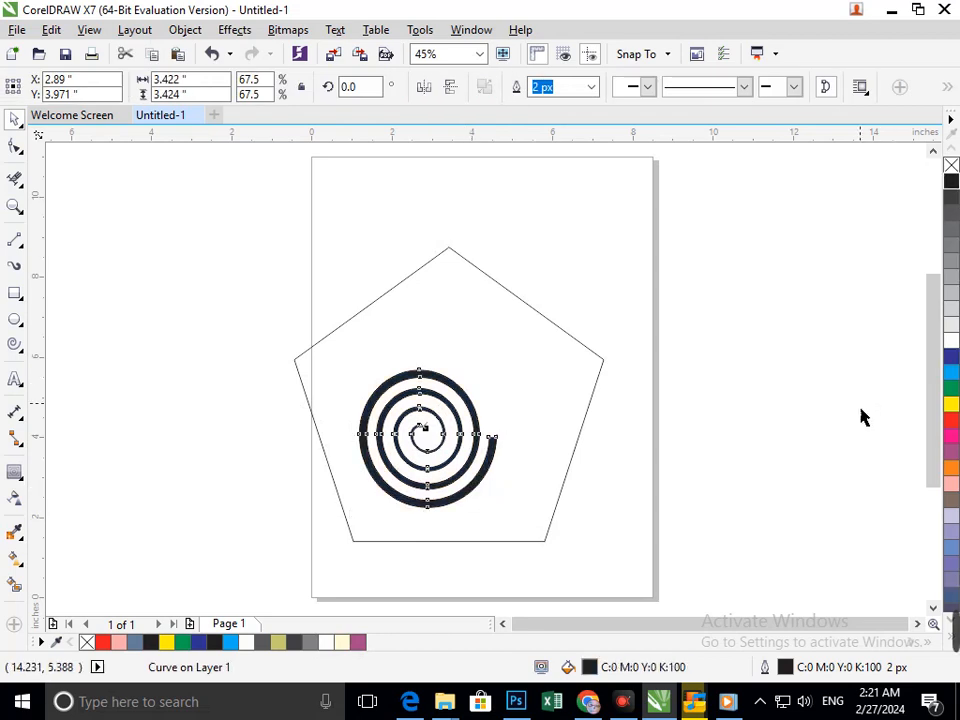
Step: Scale the black spiral to about 2.5 in wide and place it in the middle of the pentagon at about X 3.42, Y 5.19 in
left_click(476, 484)
left_click(489, 497)
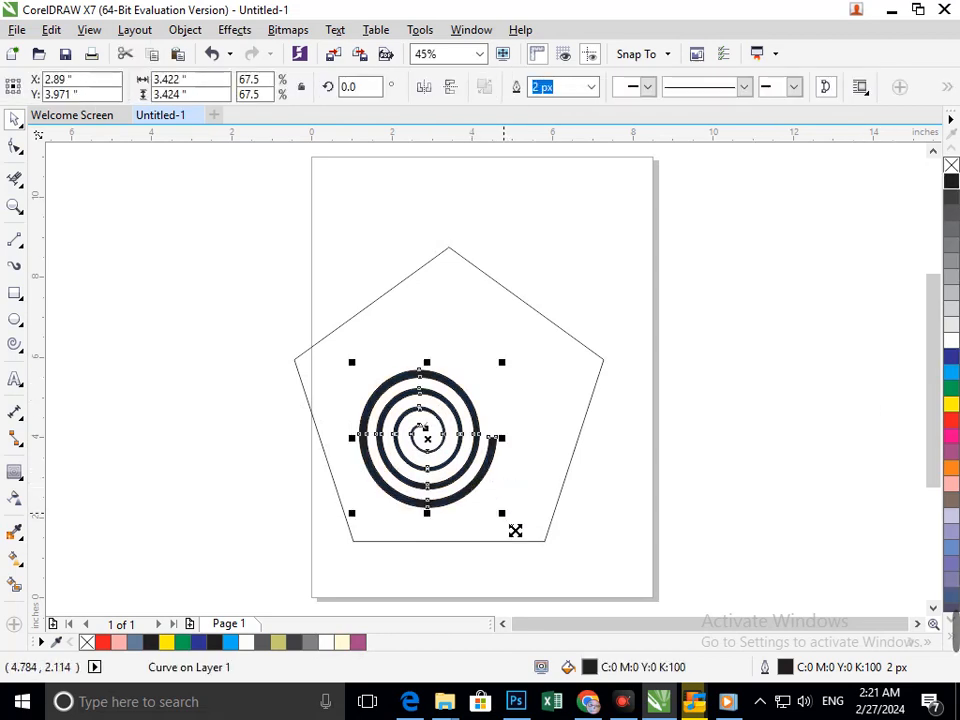
left_click_drag(515, 530, 474, 404)
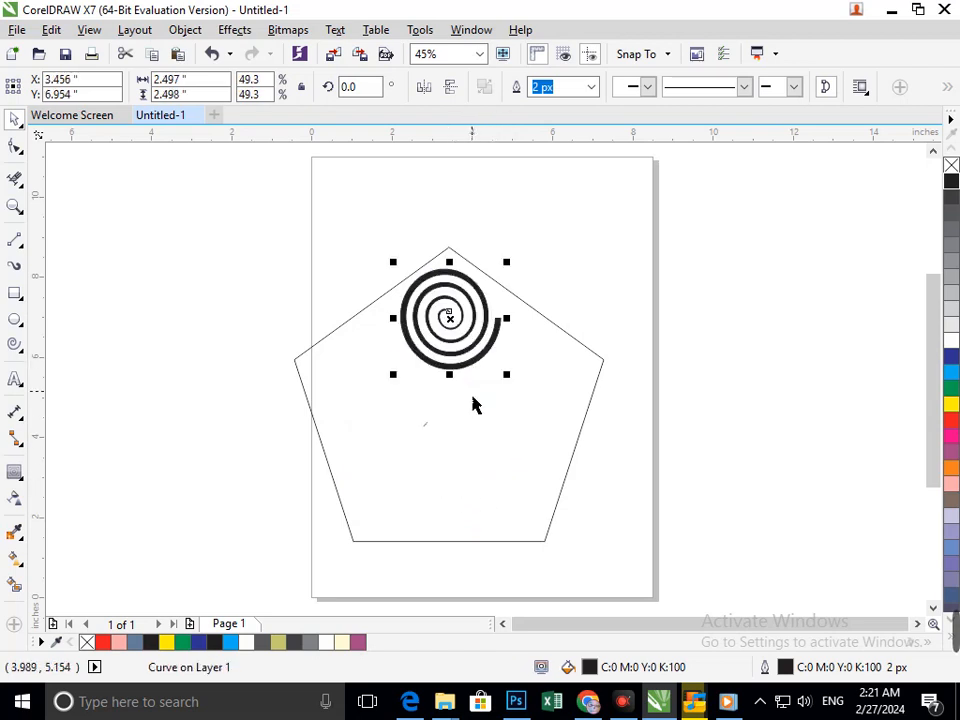
left_click_drag(405, 348, 437, 440)
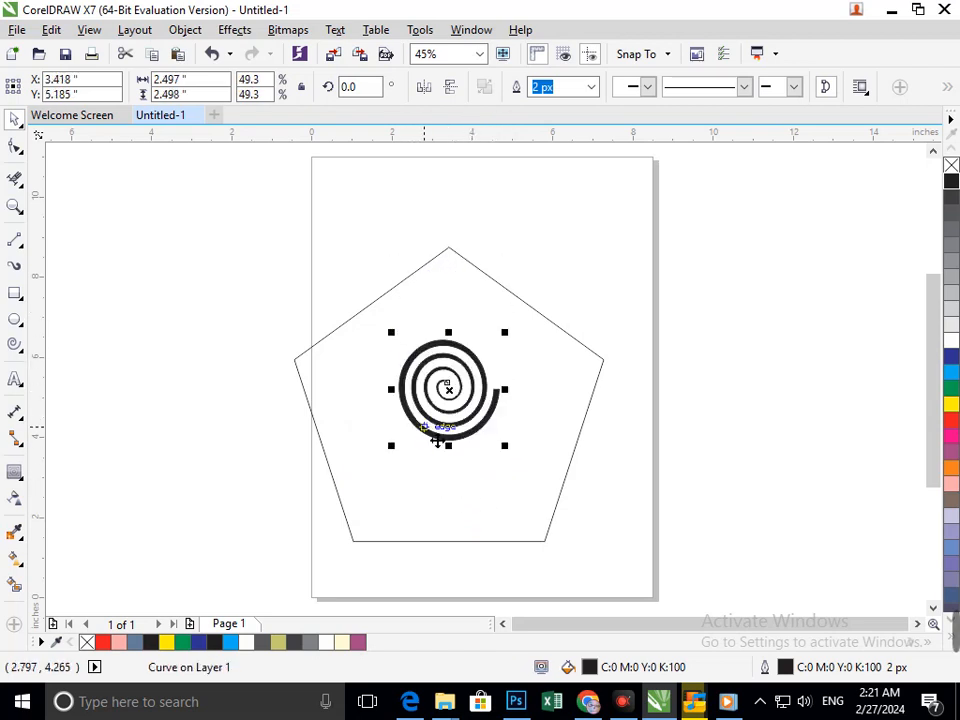
left_click(650, 448)
Step: Create a horizontally mirrored pair of the black spiral, placed side by side in the pentagon with their outer ends meeting
key("F3")
key("F2")
left_click_drag(253, 250, 611, 500)
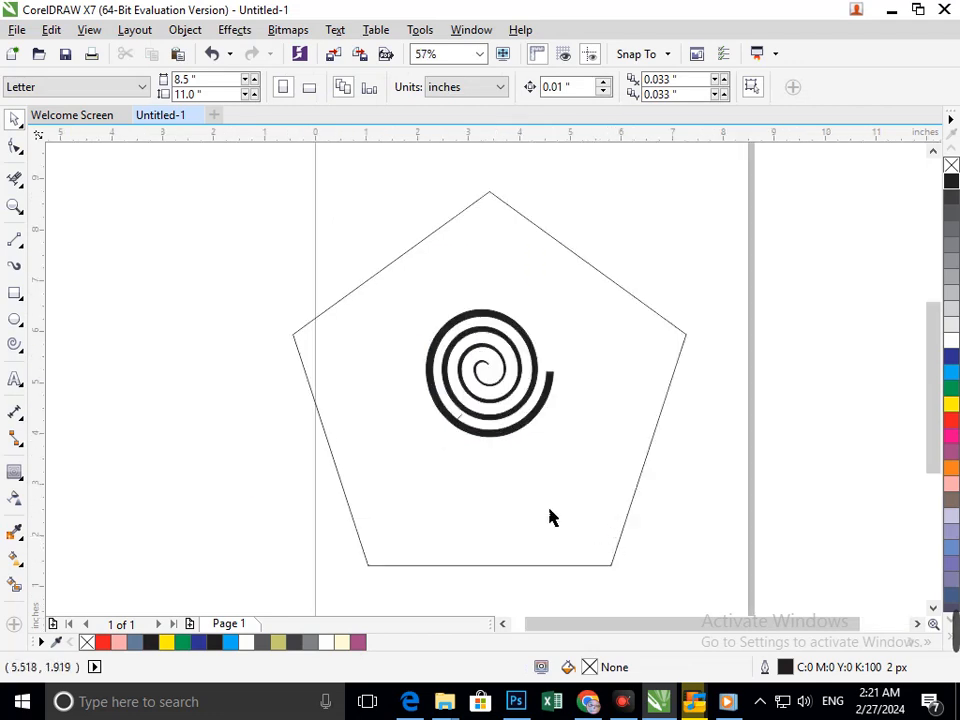
left_click(486, 440)
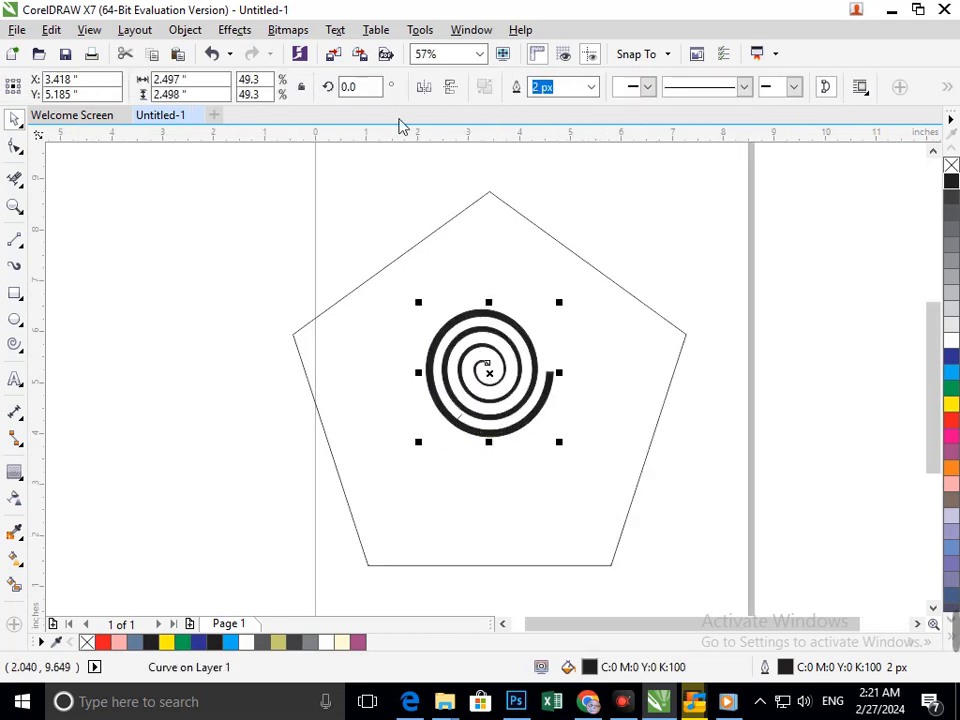
left_click(424, 88)
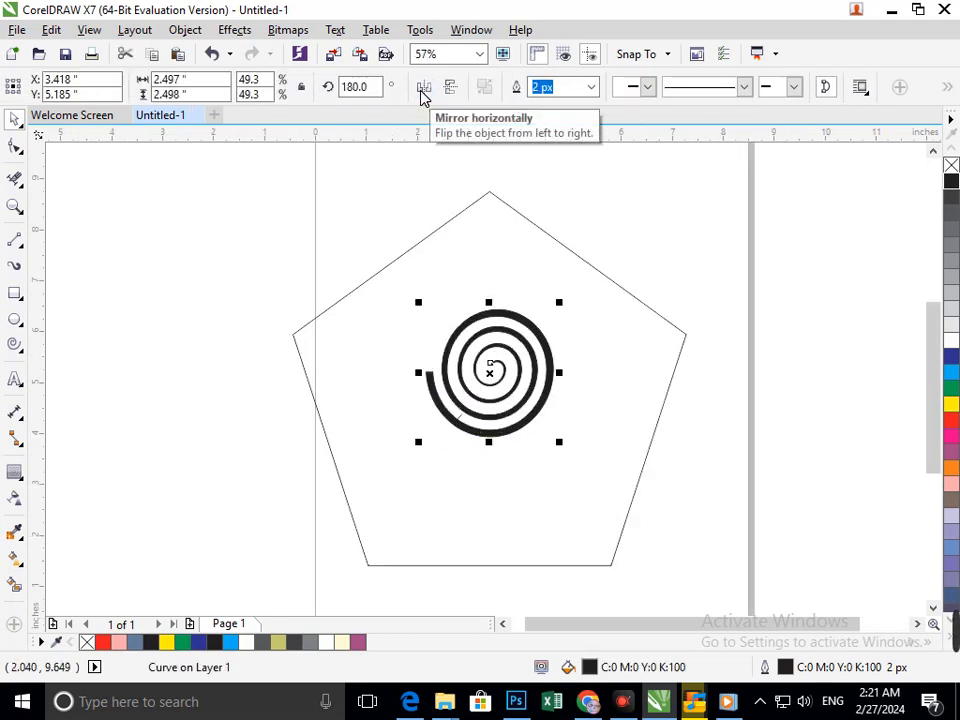
left_click_drag(516, 439, 439, 453)
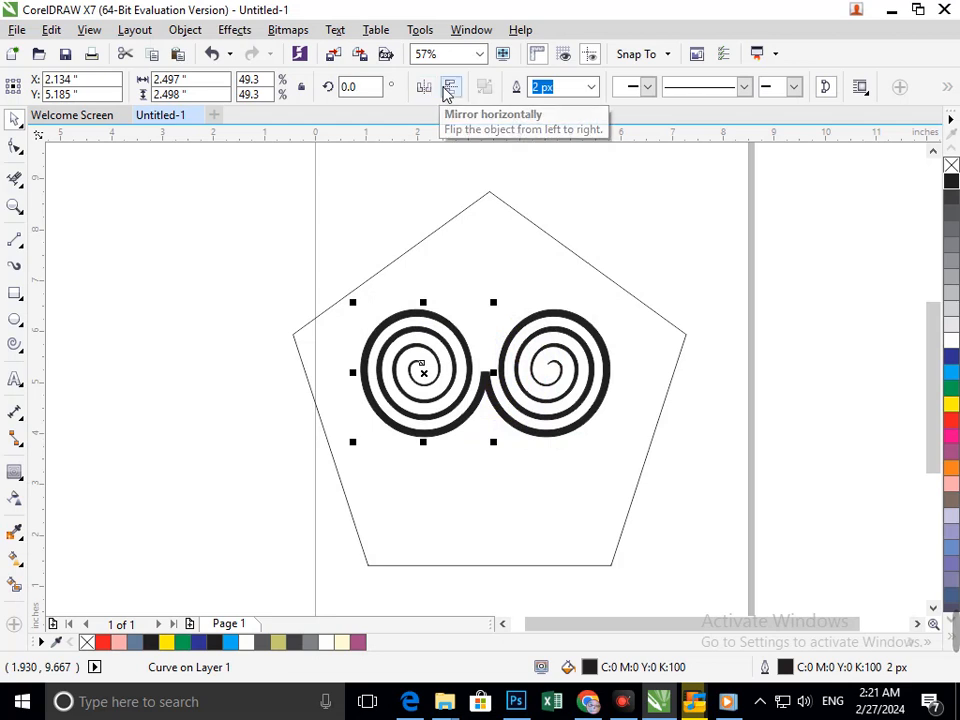
Step: Flip the left spiral vertically and nudge it right to X 2.174 in so its outer end joins the right spiral
left_click(423, 88)
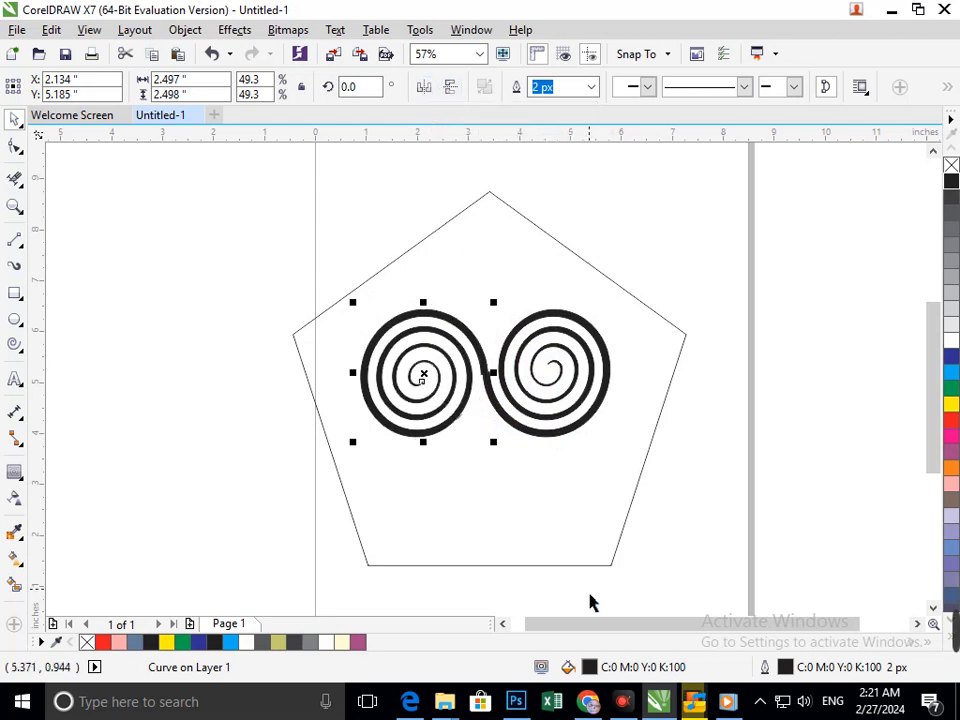
key("Right")
key("Right")
key("Right")
key("Right")
key("Right")
key("Left")
key("Left")
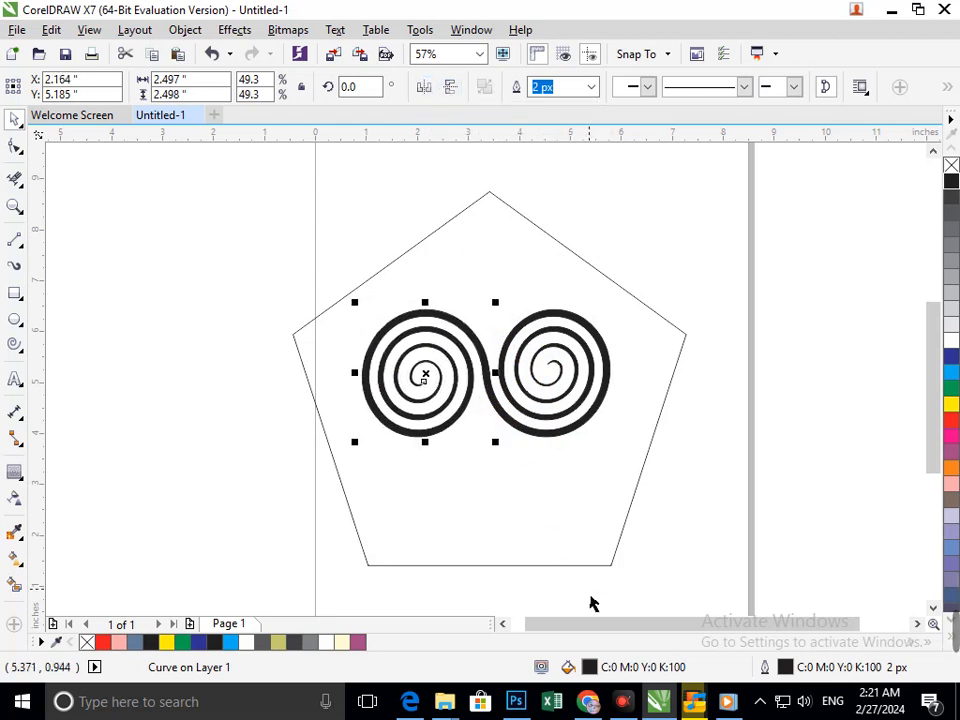
key("Right")
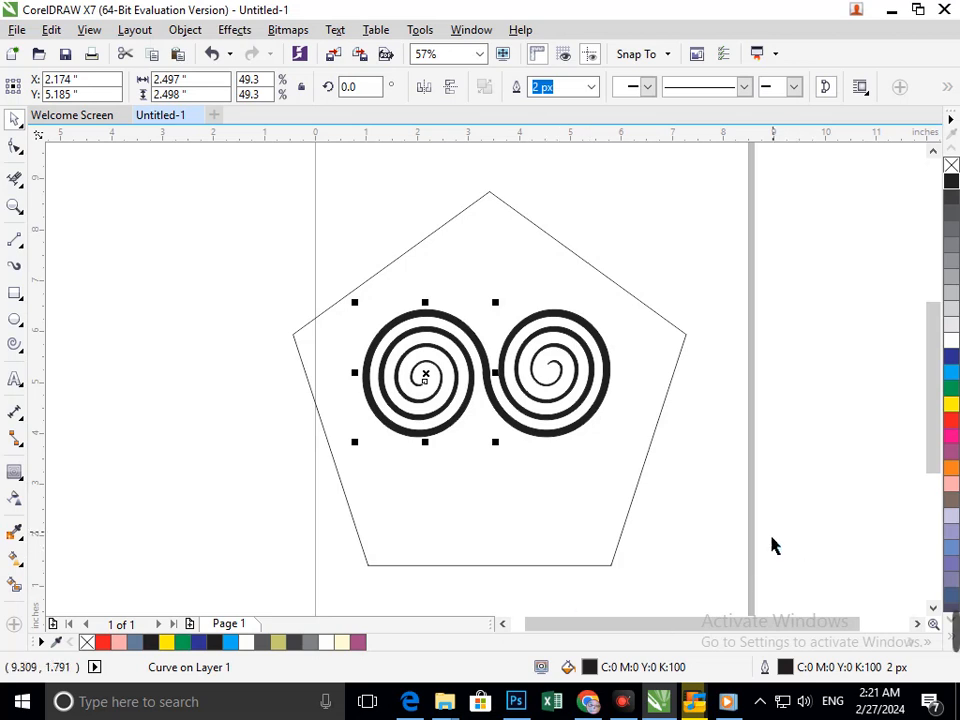
left_click(692, 498)
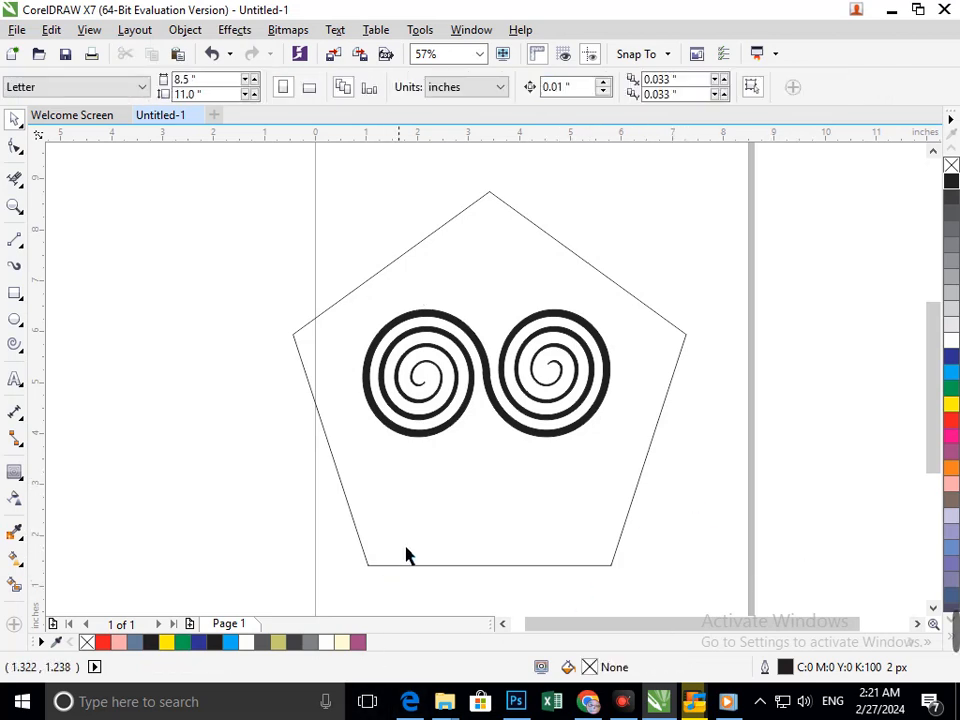
Step: Colour the left spiral's fill and outline green
left_click_drag(289, 253, 497, 495)
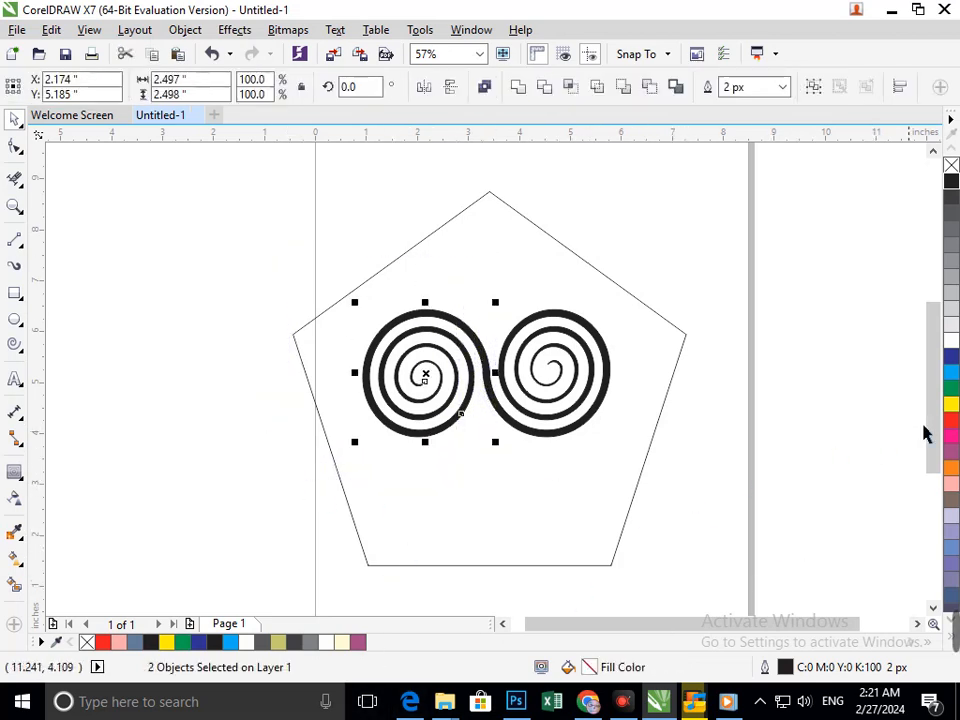
left_click(952, 395)
left_click(718, 564)
Step: Colour the right spiral's fill and outline yellow and keep that spiral selected
left_click_drag(711, 551, 489, 279)
left_click(952, 403)
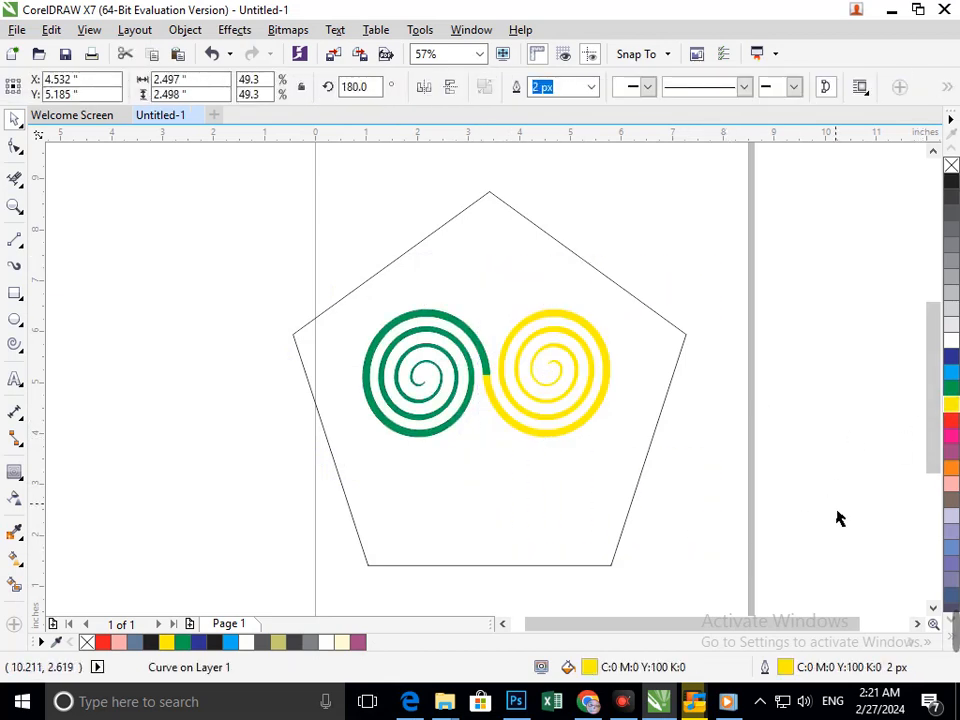
left_click(722, 546)
left_click_drag(720, 542, 471, 300)
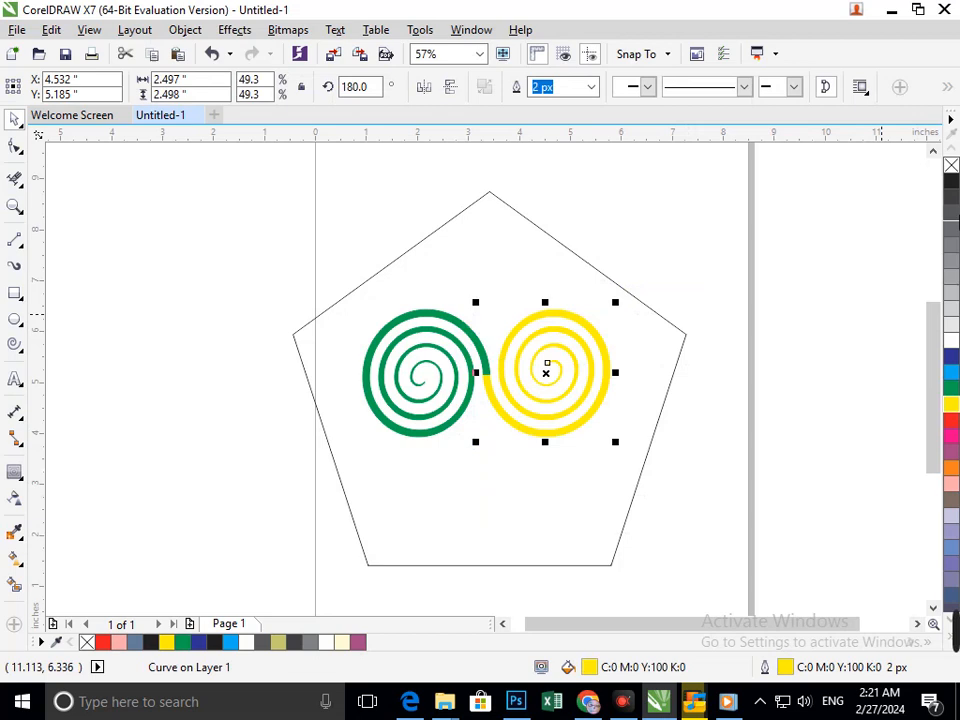
Step: Outline the right spiral in black and move both spirals together straight up within the pentagon to about Y 6.06 in
right_click(950, 183)
left_click(530, 500)
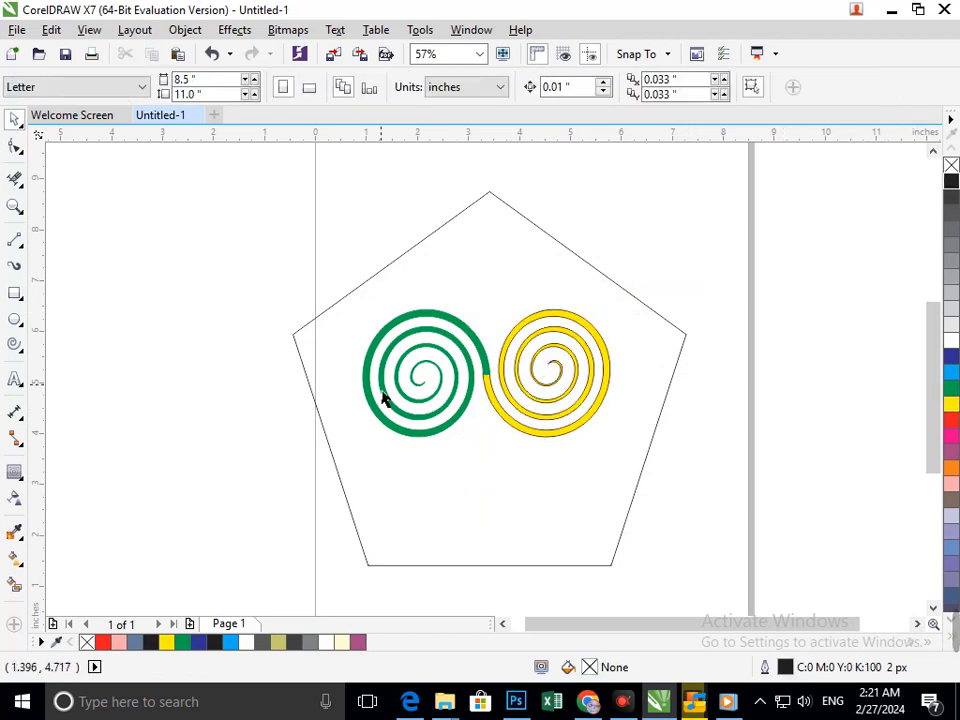
left_click_drag(300, 225, 610, 480)
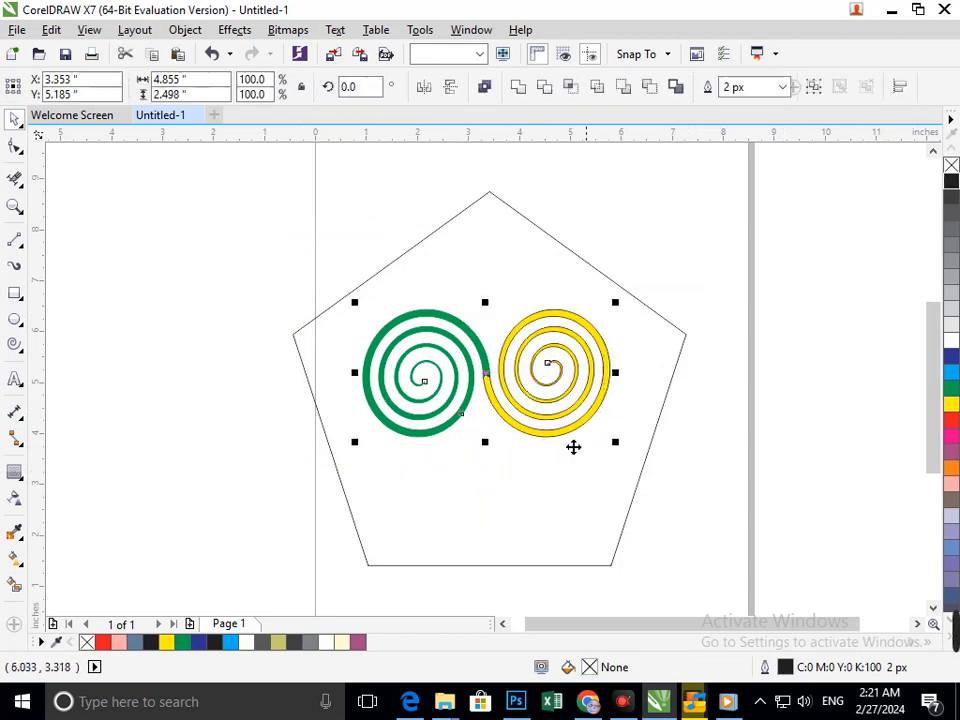
left_click_drag(540, 441, 538, 396)
left_click(628, 471)
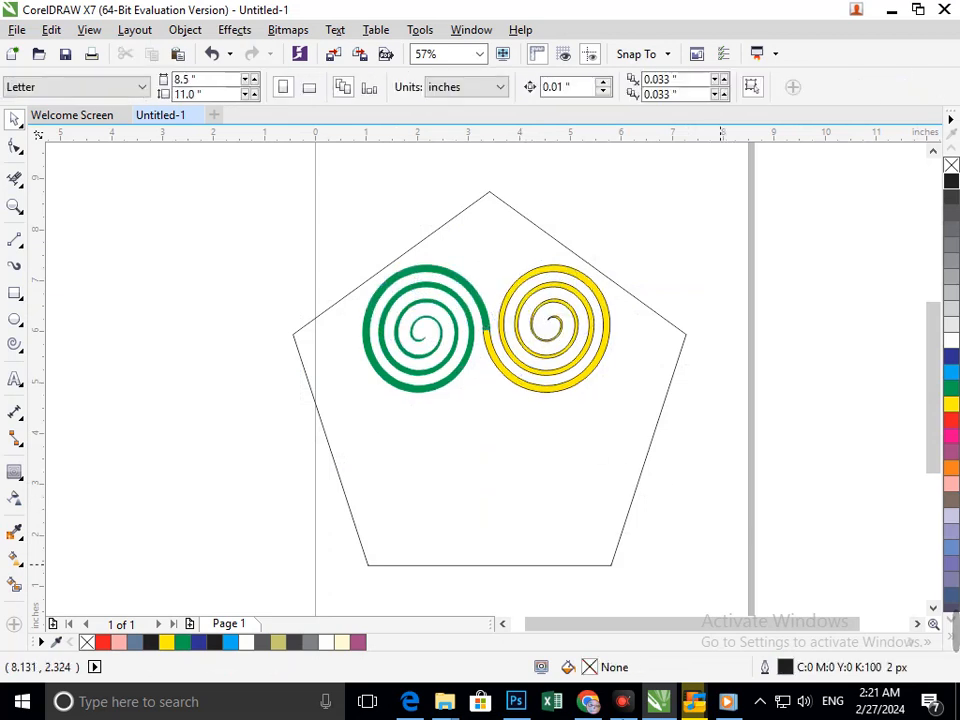
Step: Draw a rectangle about 10.2 × 0.87 in across the pentagon below the spirals and delete its segments outside the pentagon
left_click(14, 293)
left_click_drag(255, 407, 777, 451)
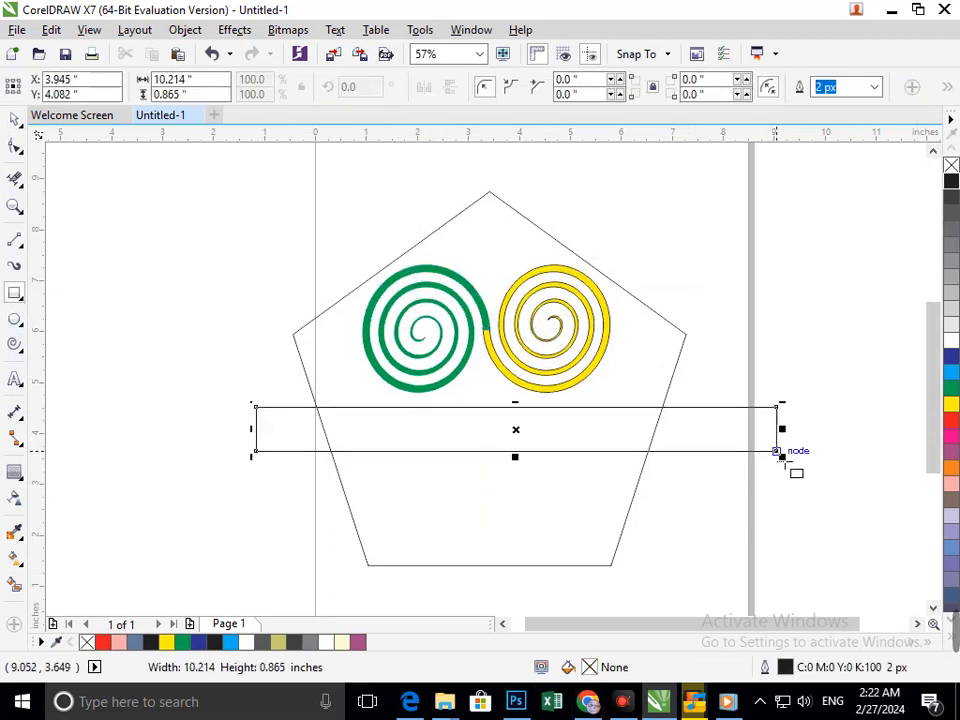
left_click(13, 182)
left_click_drag(274, 392, 296, 500)
left_click_drag(704, 426, 700, 495)
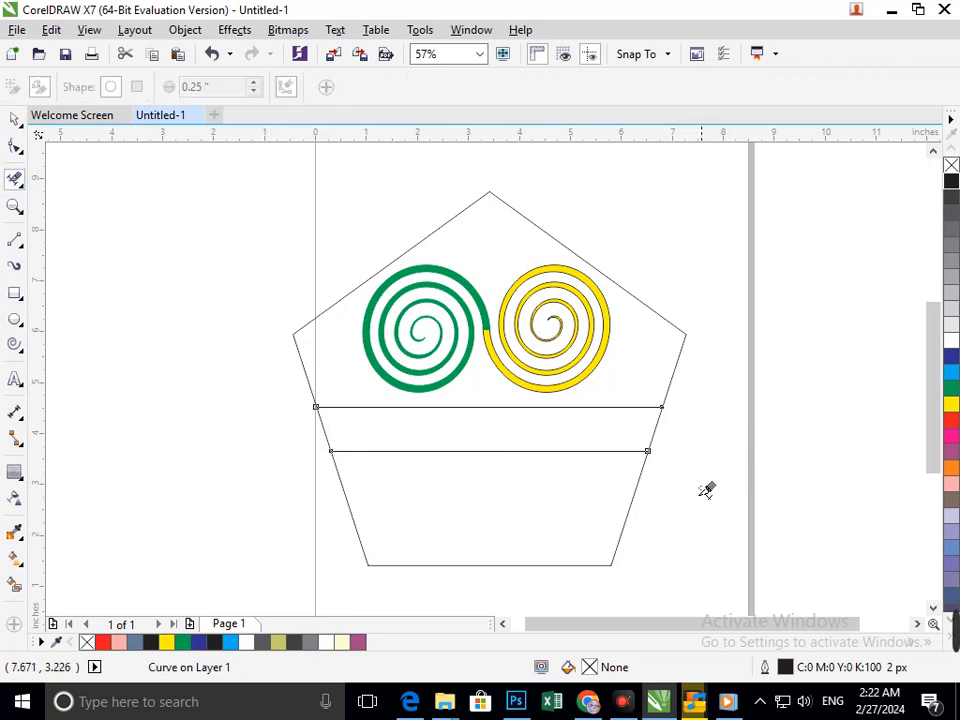
Step: Smart-fill the band and the pentagon area below it with blue-grey (C:40 M:20 Y:0 K:40) and a 2 px black outline
left_click(14, 585)
left_click(392, 440)
left_click(429, 506)
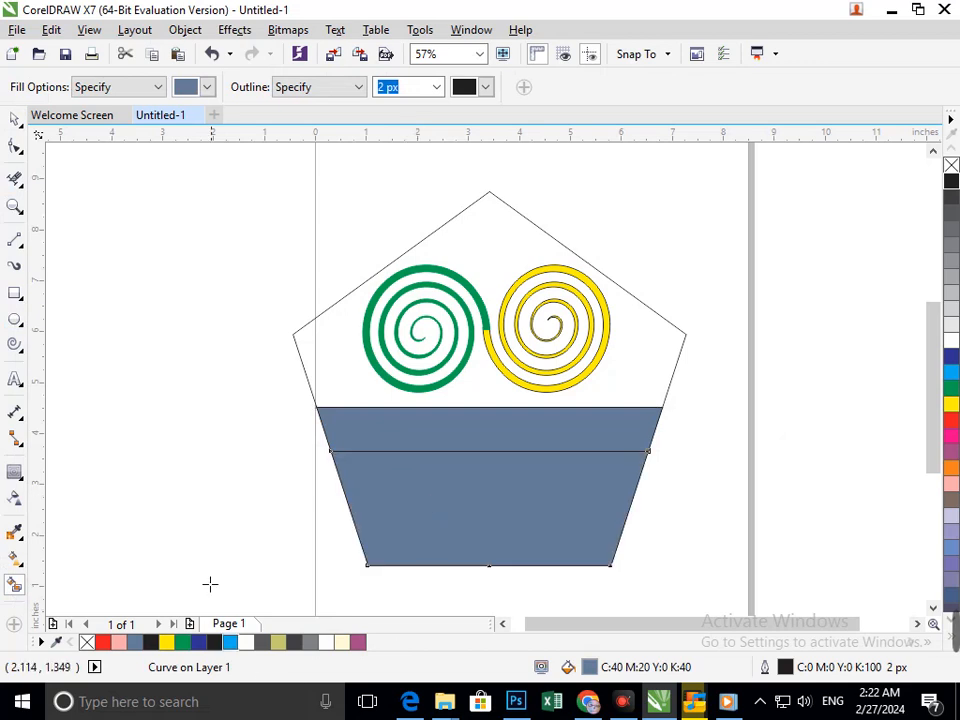
left_click(14, 119)
left_click(159, 441)
Step: Add a one-step inward contour with an offset of about 0.327 in and cream fill to the lower blue-grey shape
left_click_drag(424, 557, 349, 561)
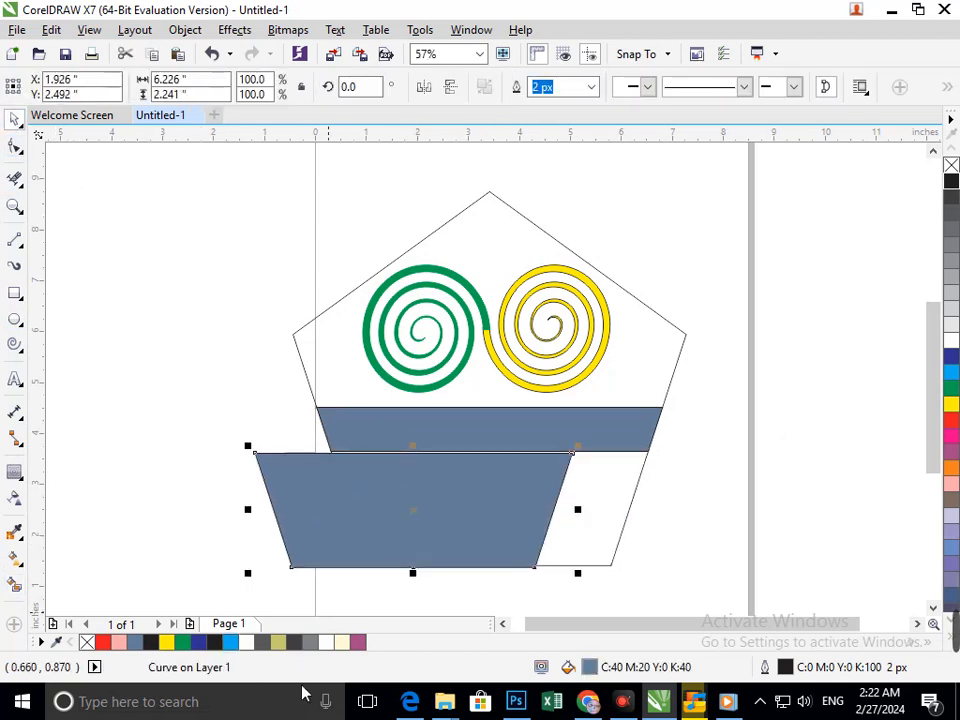
key("ctrl+z")
left_click(14, 474)
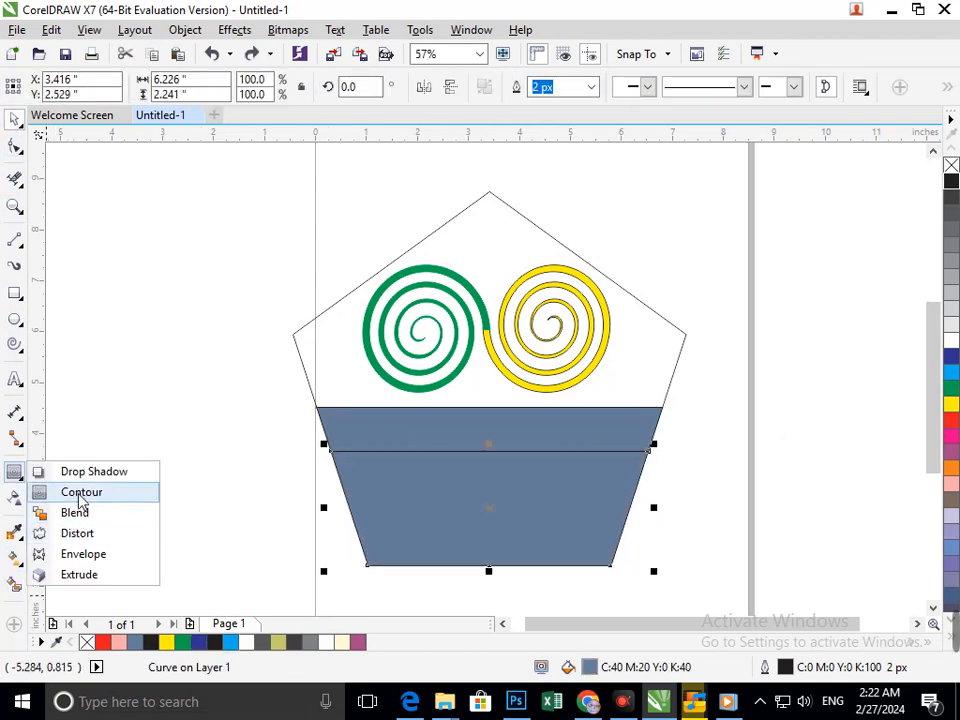
left_click(58, 491)
left_click_drag(369, 568, 397, 557)
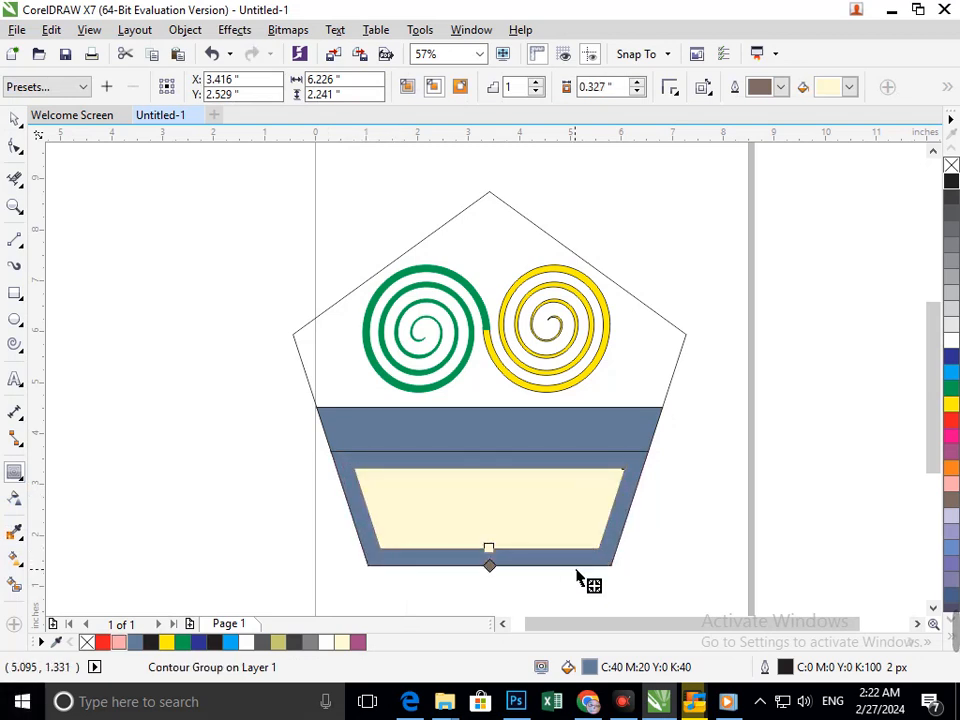
left_click(14, 118)
left_click(137, 435)
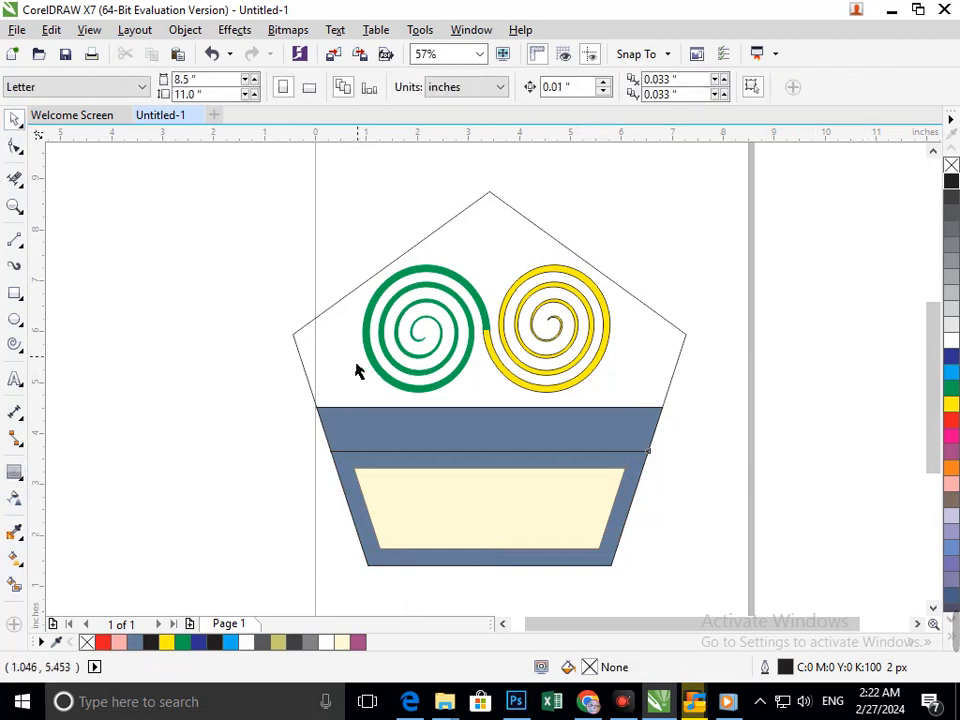
Step: Set the pentagon's outline width to 25 px and nudge the upper blue-grey band slightly up, away from the lower shape
left_click(307, 380)
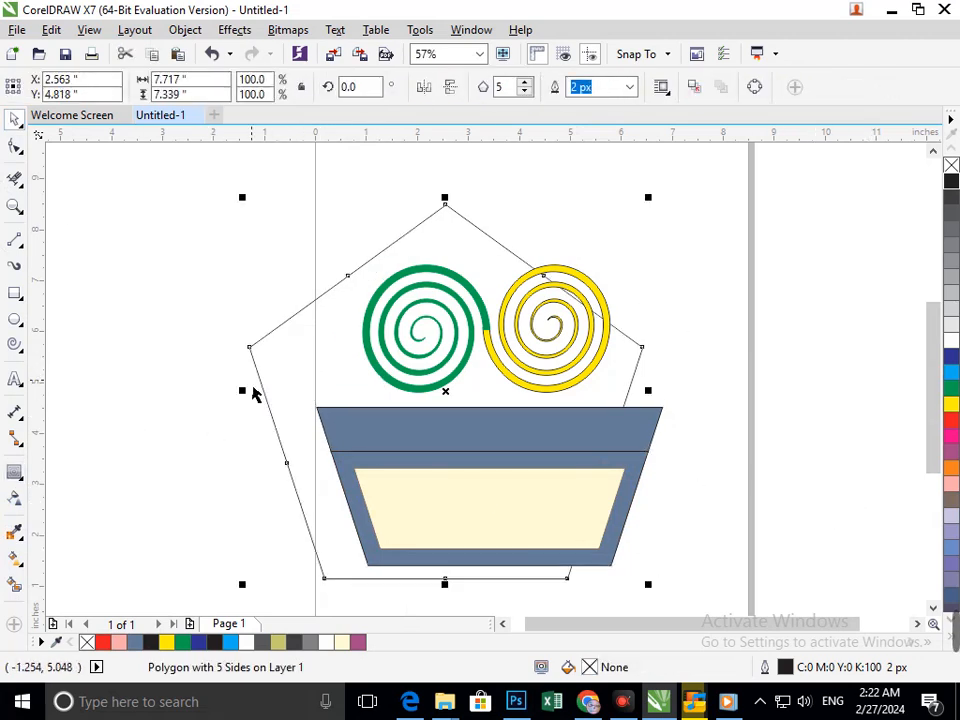
left_click(632, 90)
left_click(607, 266)
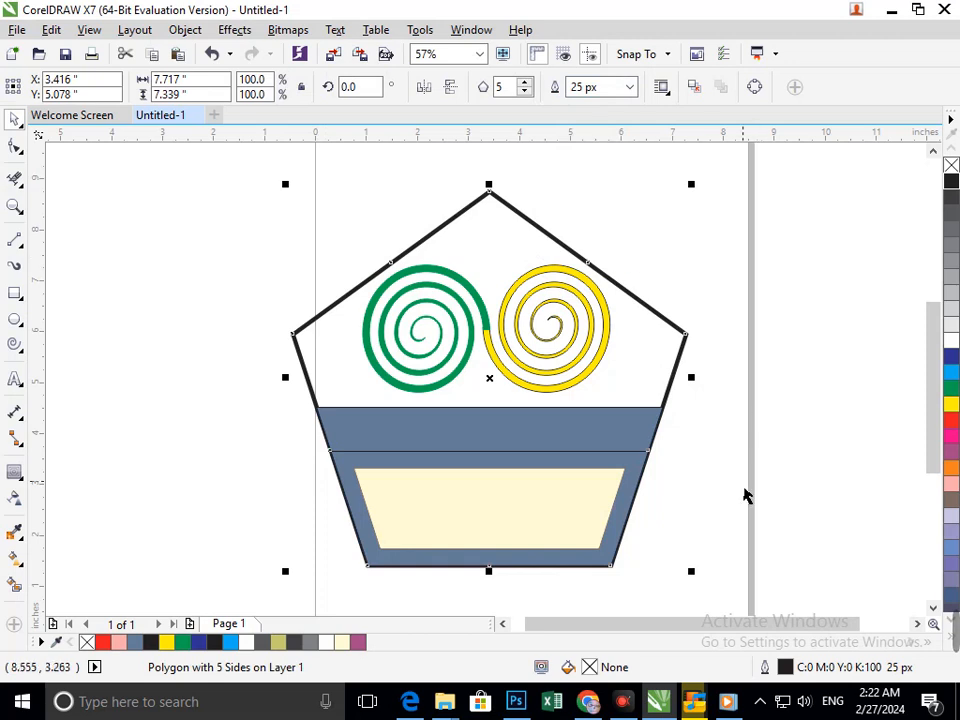
left_click(744, 494)
left_click(678, 392)
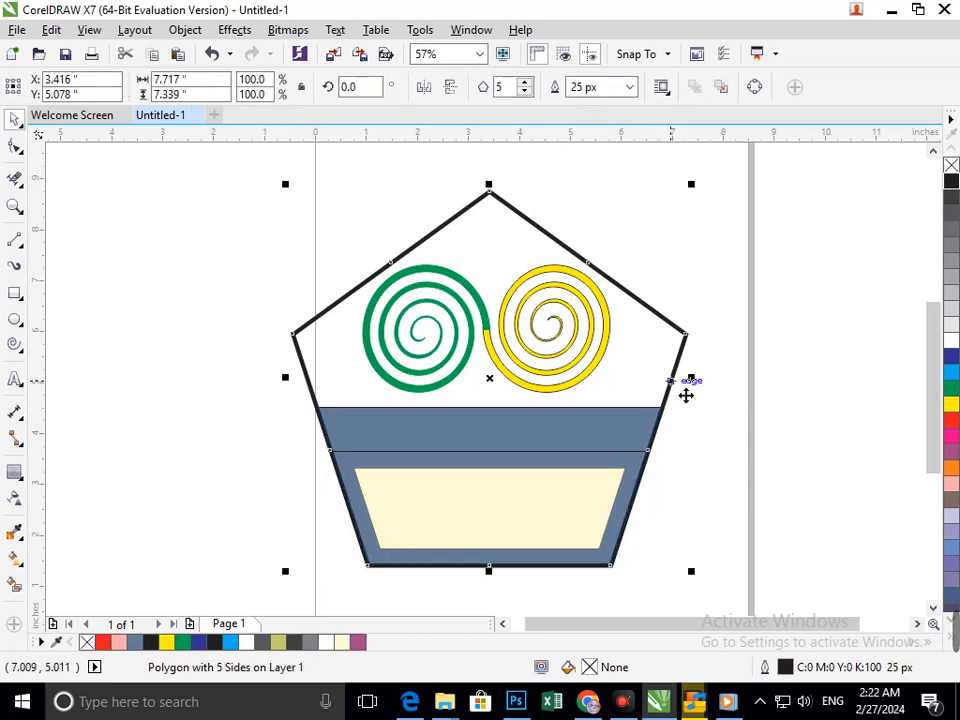
left_click(696, 454)
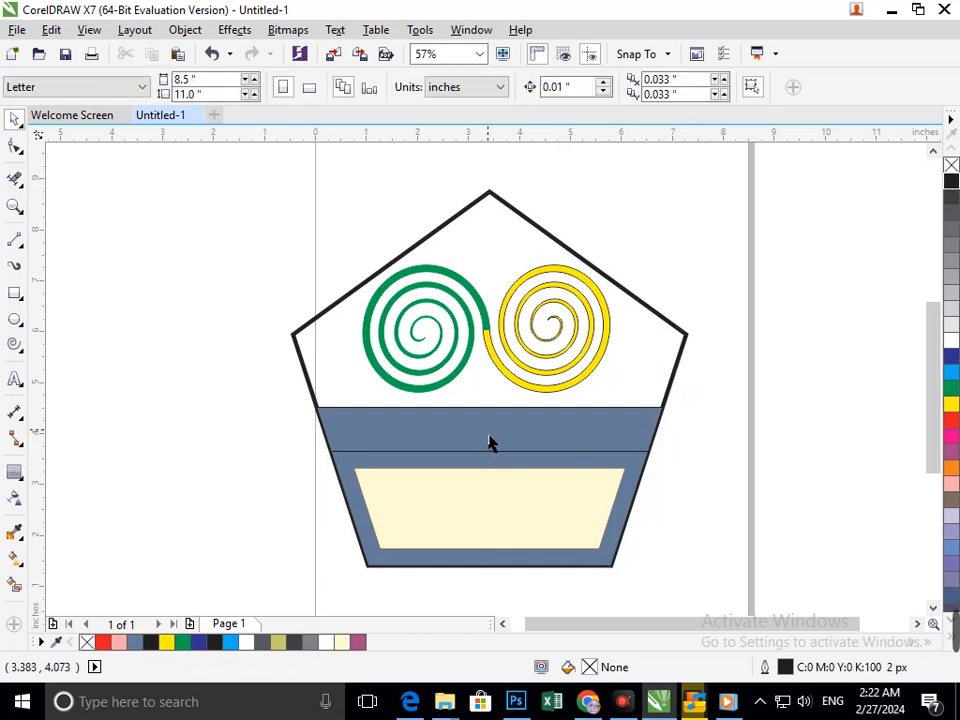
left_click(499, 433)
key("Escape")
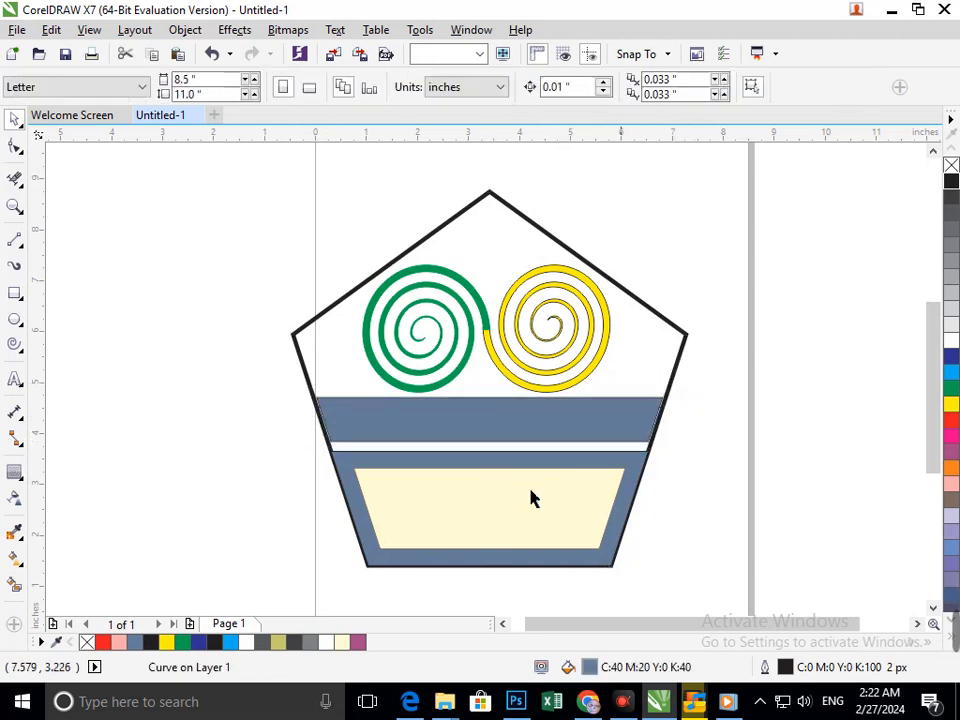
left_click(26, 485)
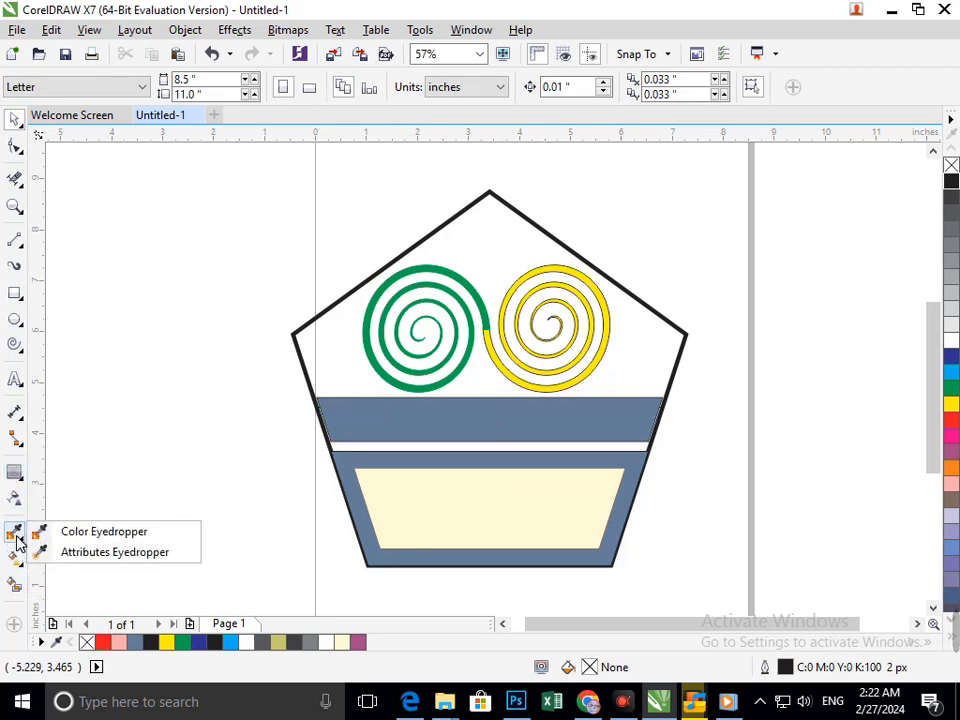
mouse_move(24, 470)
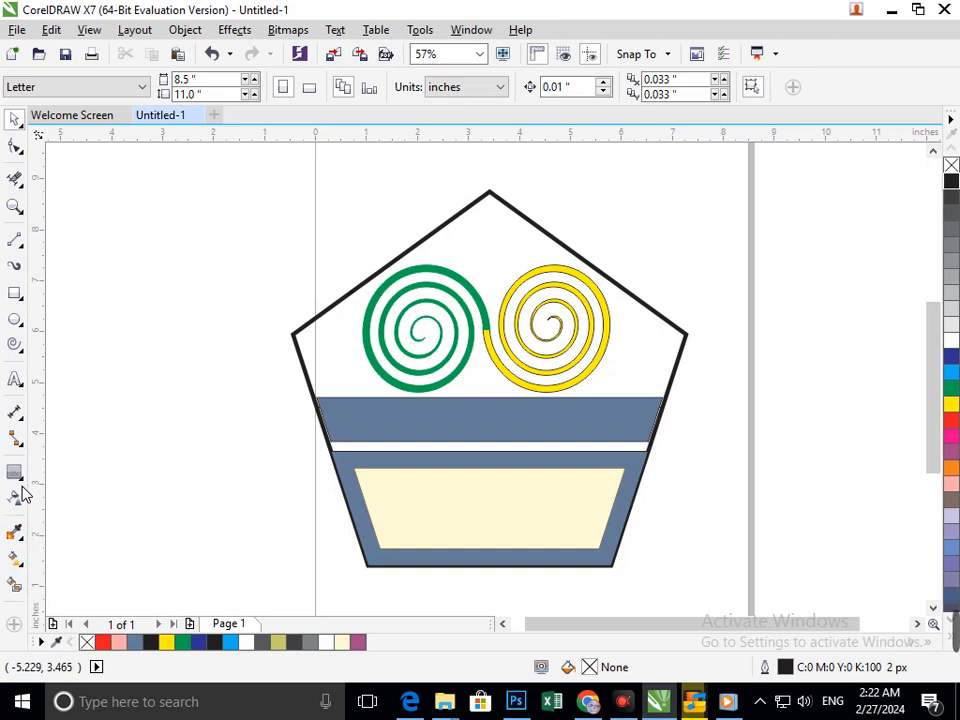
left_click(20, 476)
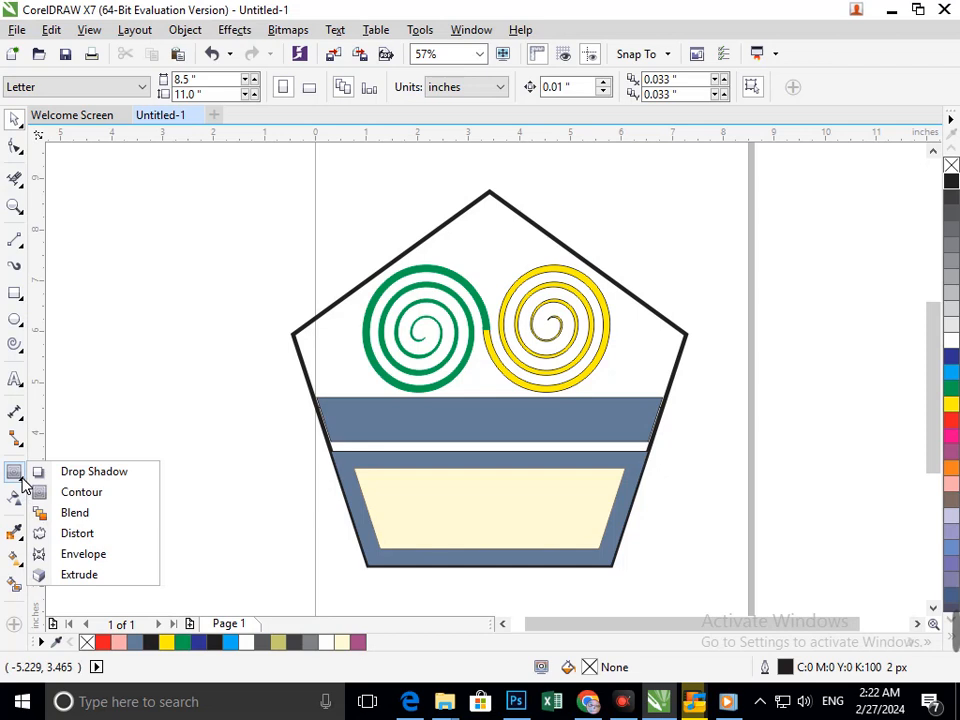
left_click(81, 492)
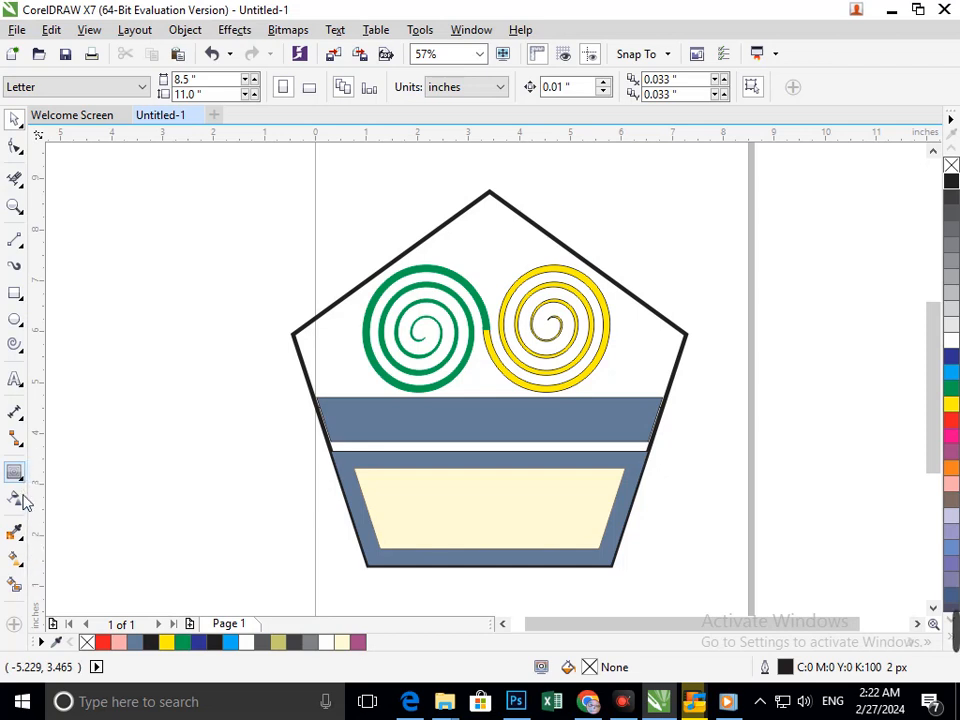
left_click(26, 484)
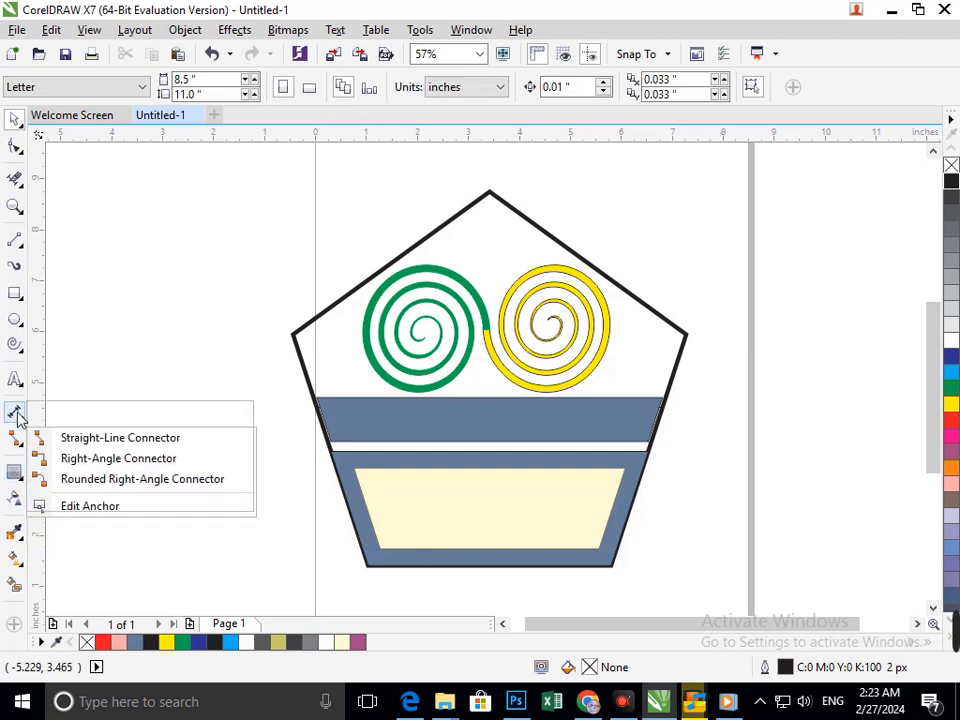
Step: Draw a nine-point complex star about 2.47 × 2.43 in outside the pentagon, beside its left edge, and fill it cyan
mouse_move(22, 353)
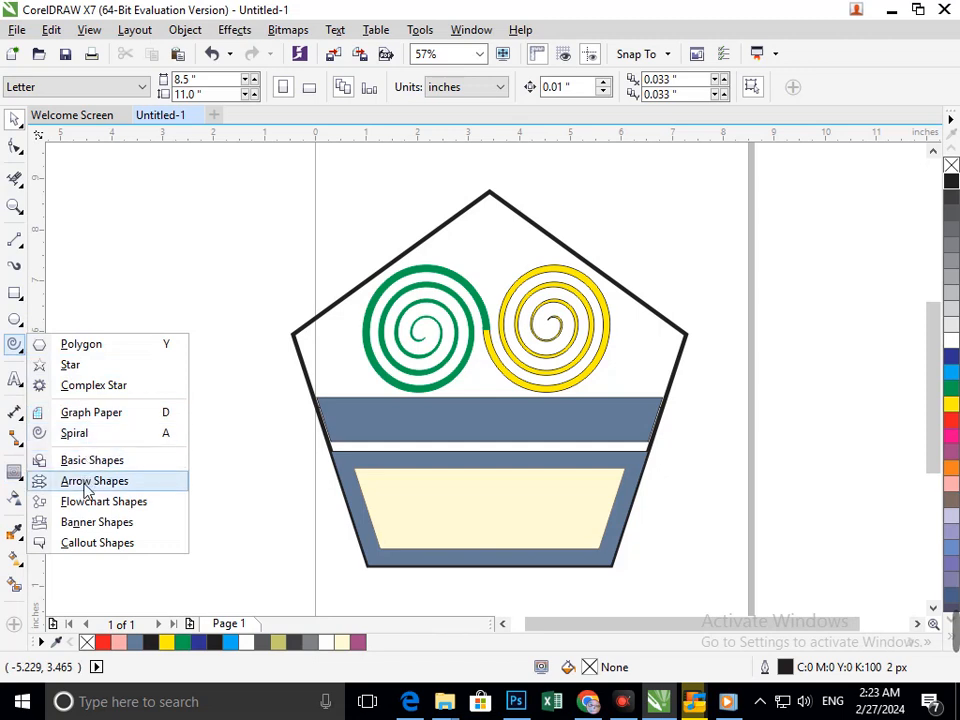
left_click(84, 390)
left_click_drag(92, 352, 220, 482)
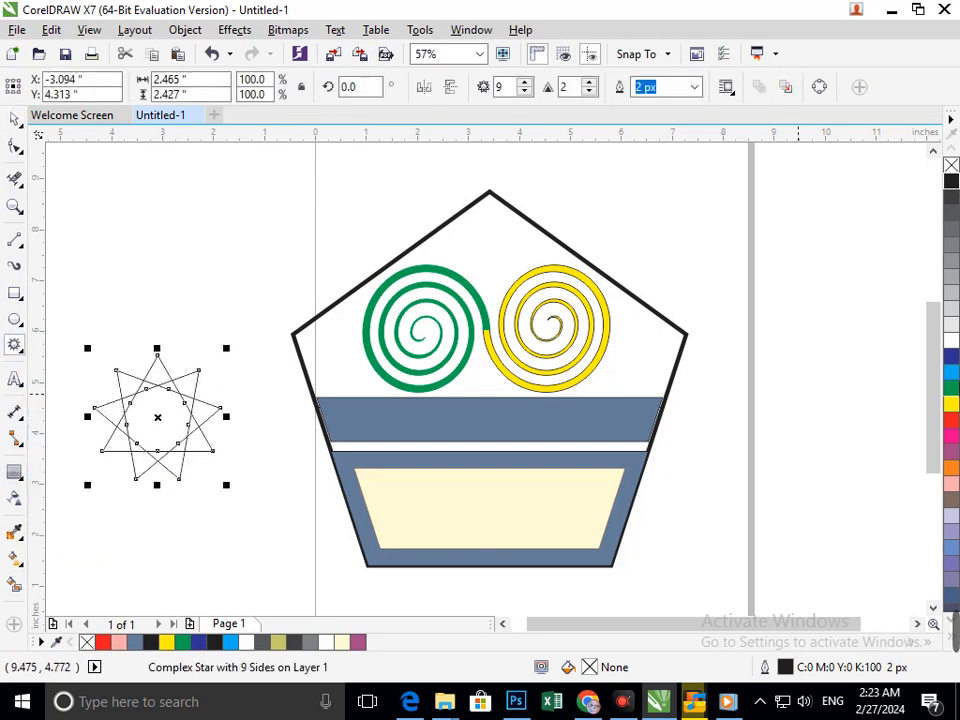
left_click(951, 374)
left_click(19, 120)
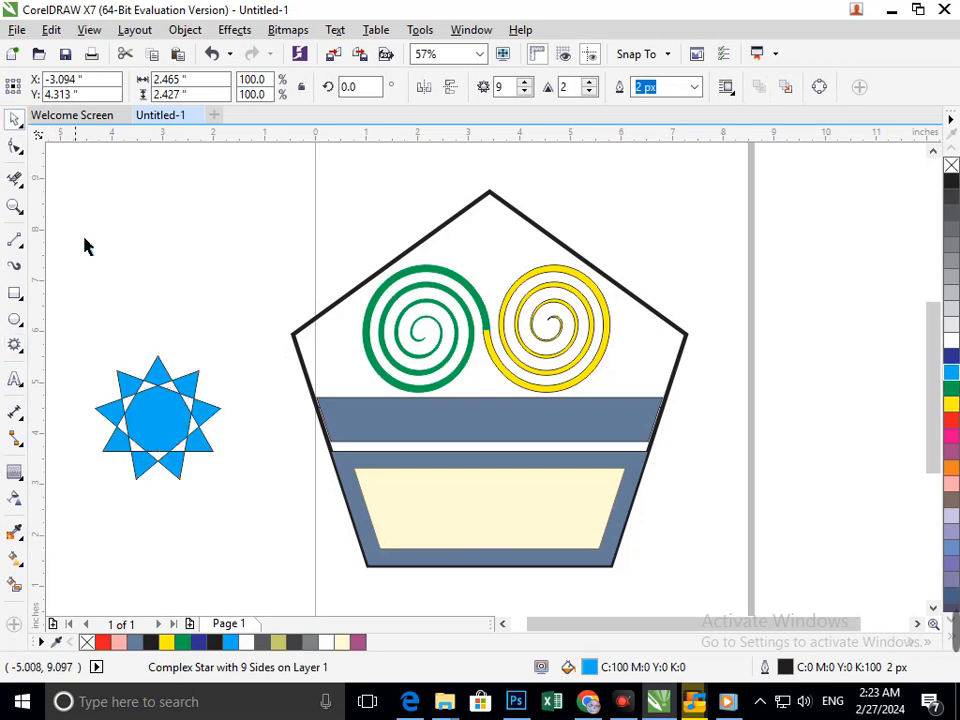
Step: Create a concentric copy of the star scaled down to about 42.4% and fill the copy white
left_click_drag(90, 332, 193, 497)
left_click_drag(100, 503, 139, 476)
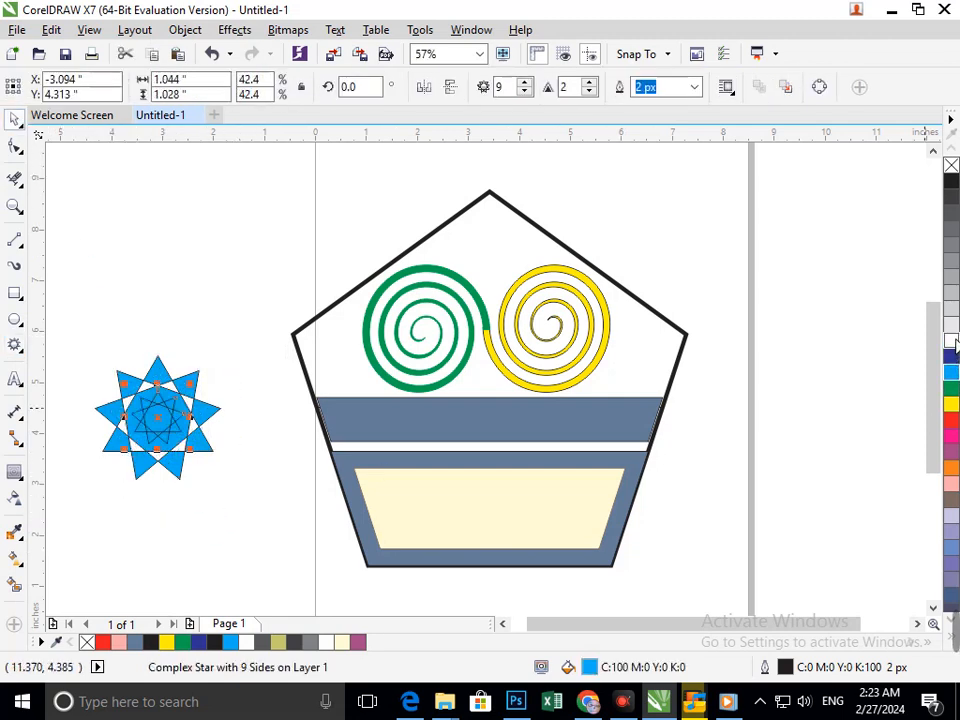
left_click(306, 521)
Step: Move both stars into the left end of the upper band, scaled to about 0.80 × 0.79 in, and fill them white
left_click_drag(88, 328, 229, 514)
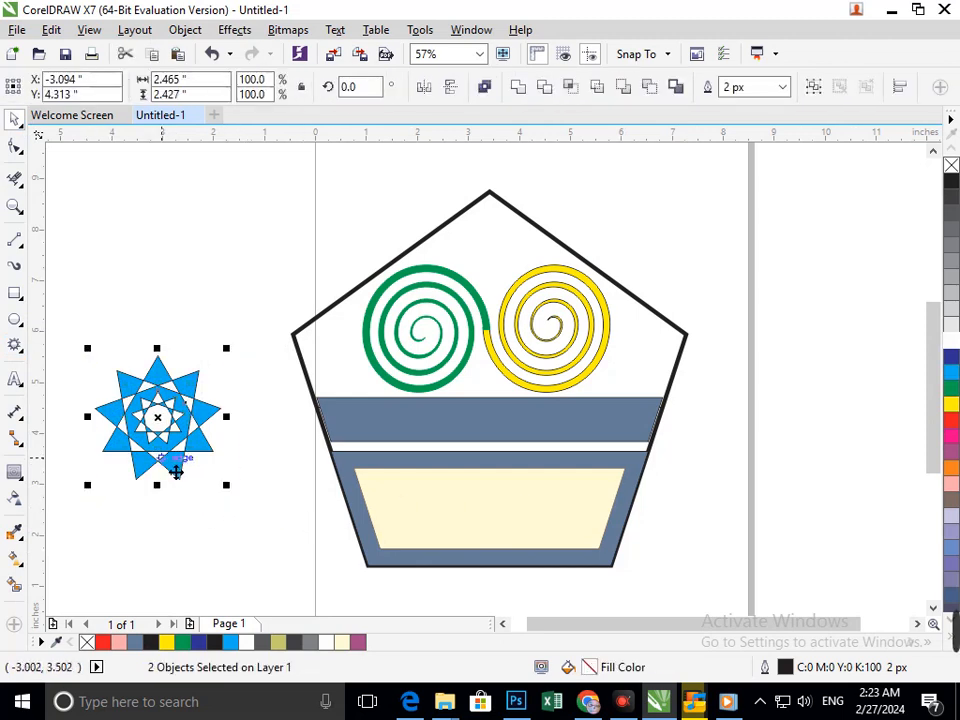
left_click_drag(176, 472, 388, 491)
left_click_drag(322, 507, 377, 435)
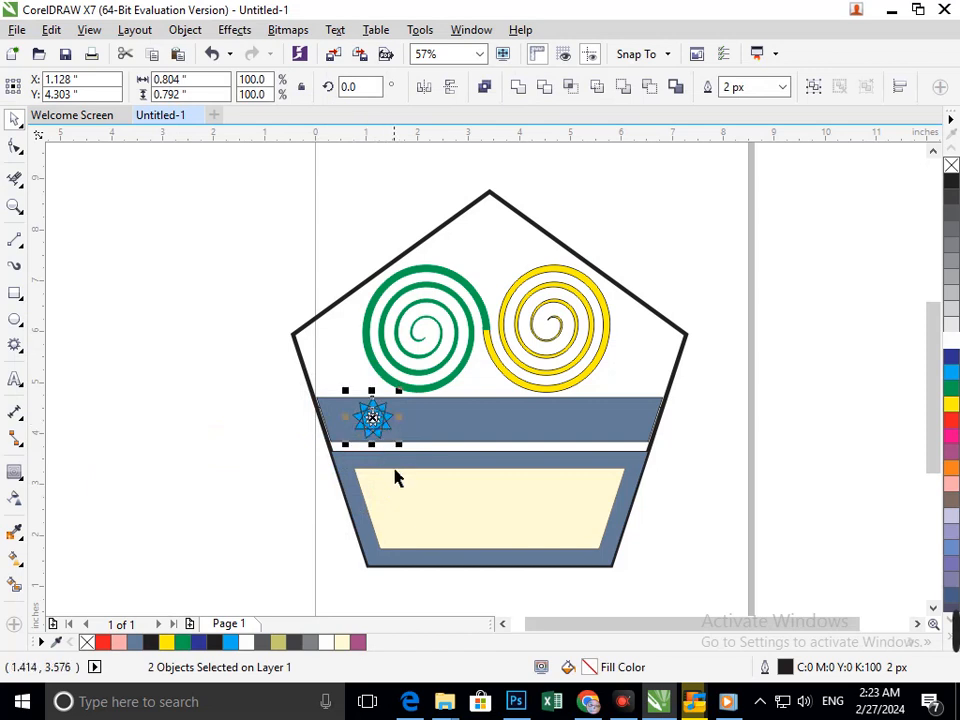
left_click(767, 471)
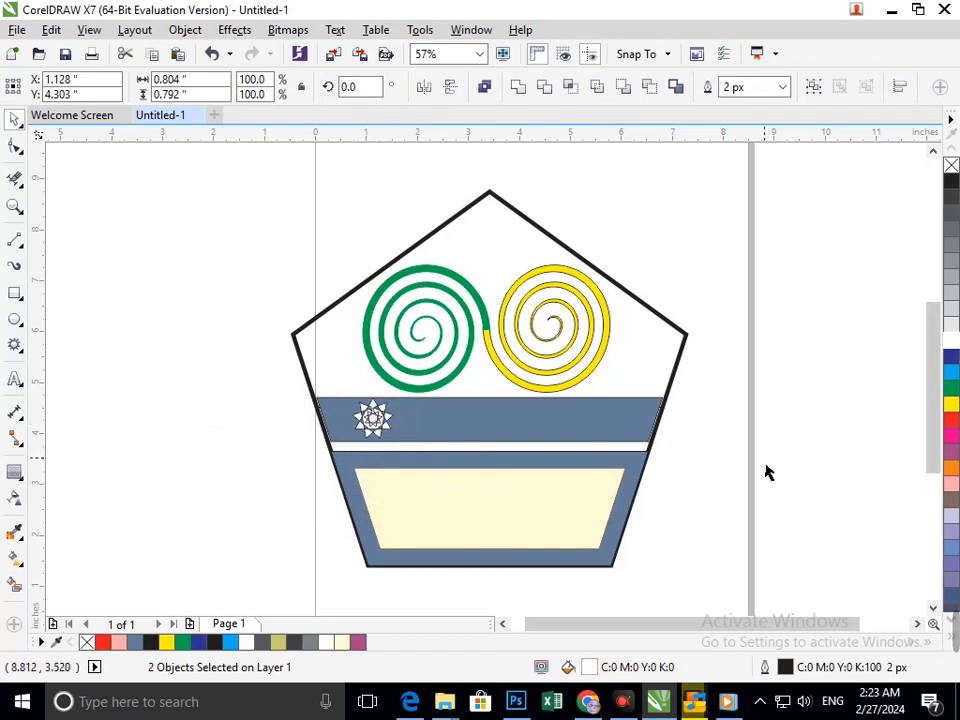
scroll(336, 386, "up", 3)
left_click(488, 388)
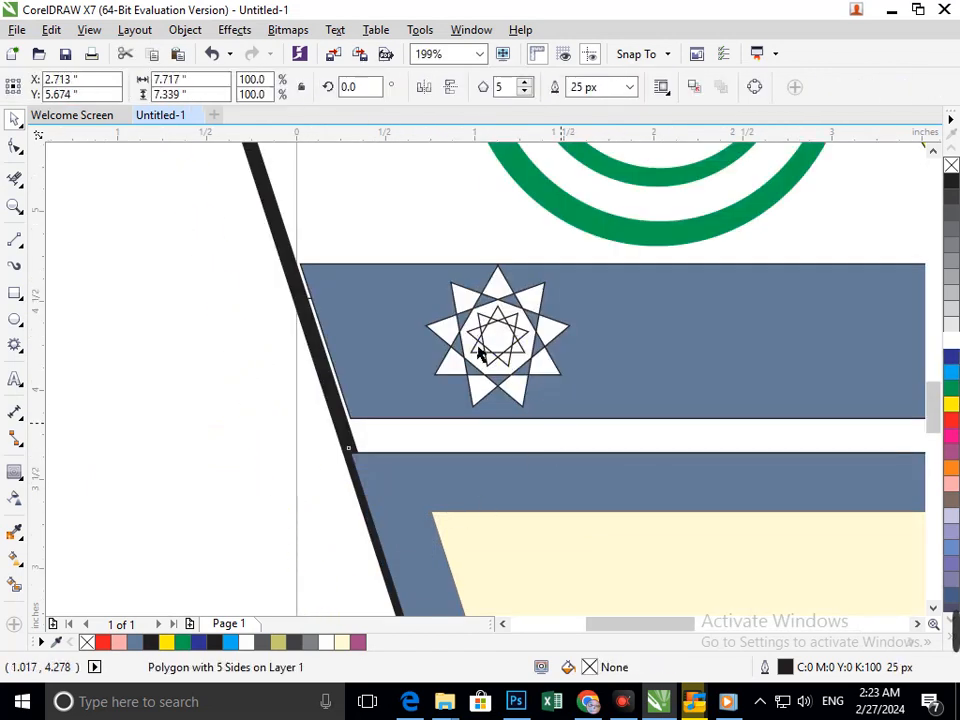
scroll(460, 367, "down", 3)
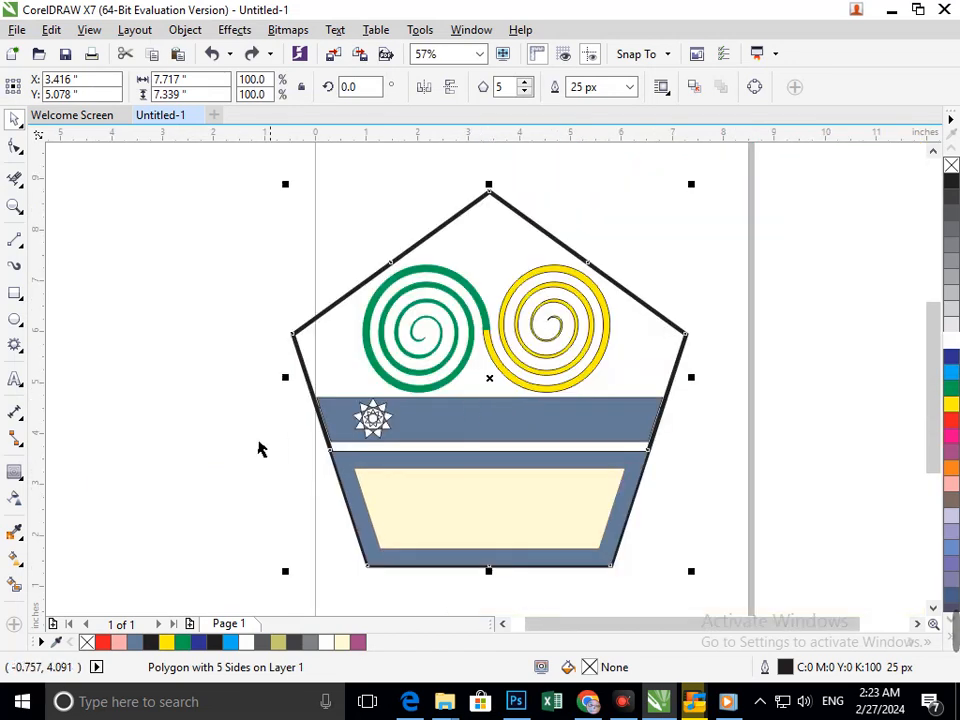
Step: Duplicate the white star ornament to the middle and right end of the band, and centre the middle copy between the others
left_click_drag(284, 384, 408, 456)
left_click_drag(383, 447, 486, 431)
left_click(698, 521)
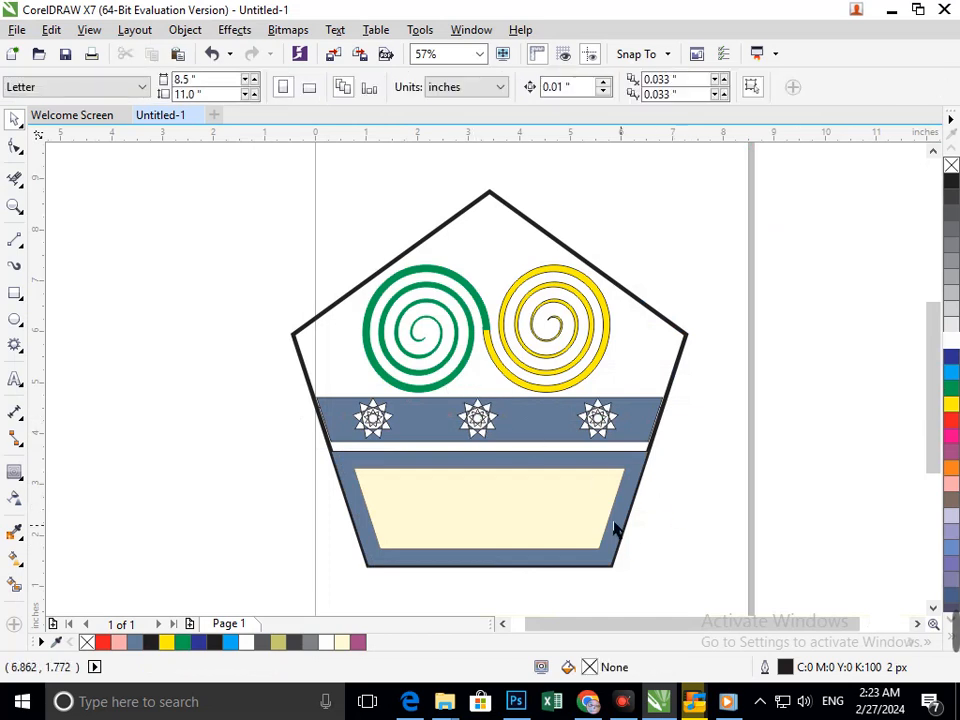
left_click_drag(443, 386, 500, 441)
left_click(764, 559)
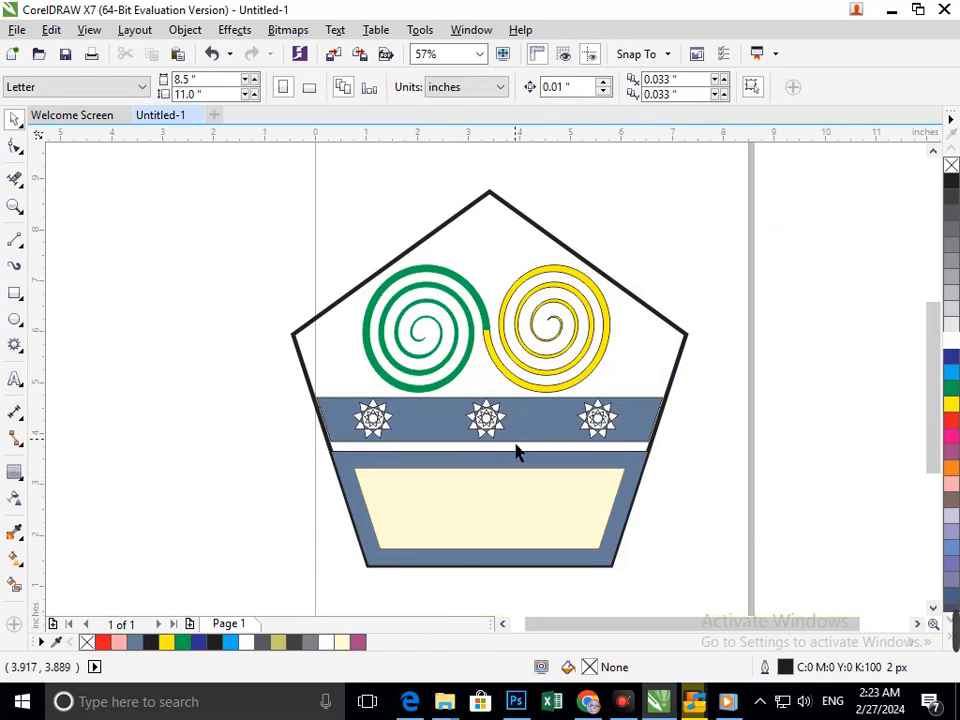
Step: Colour the right spiral's fill and outline green to match the left spiral
scroll(363, 369, "down", 2)
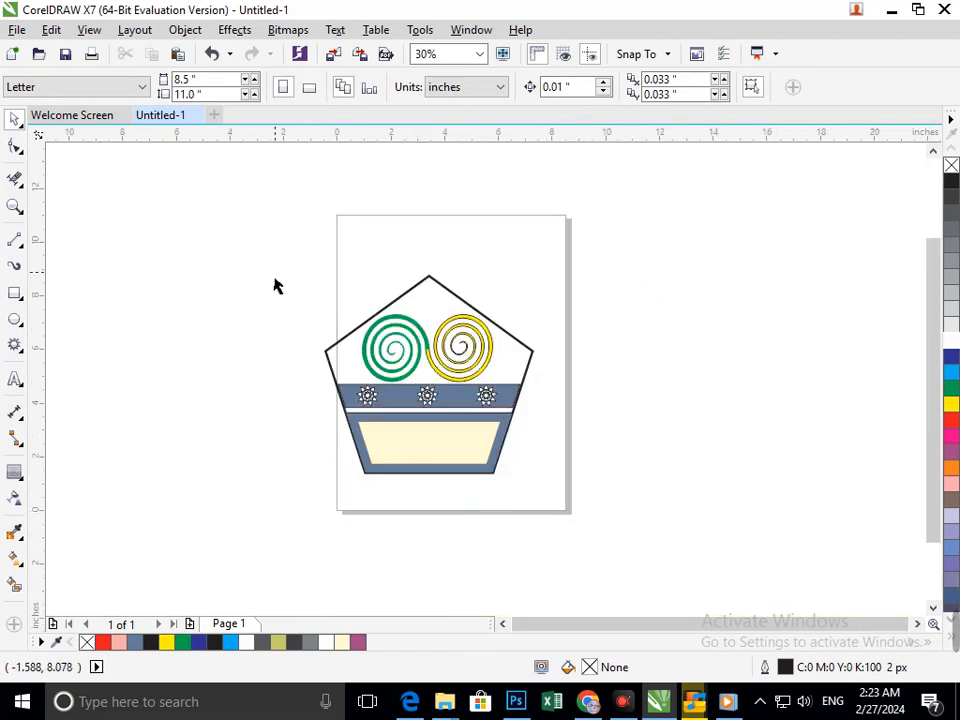
scroll(440, 395, "up", 2)
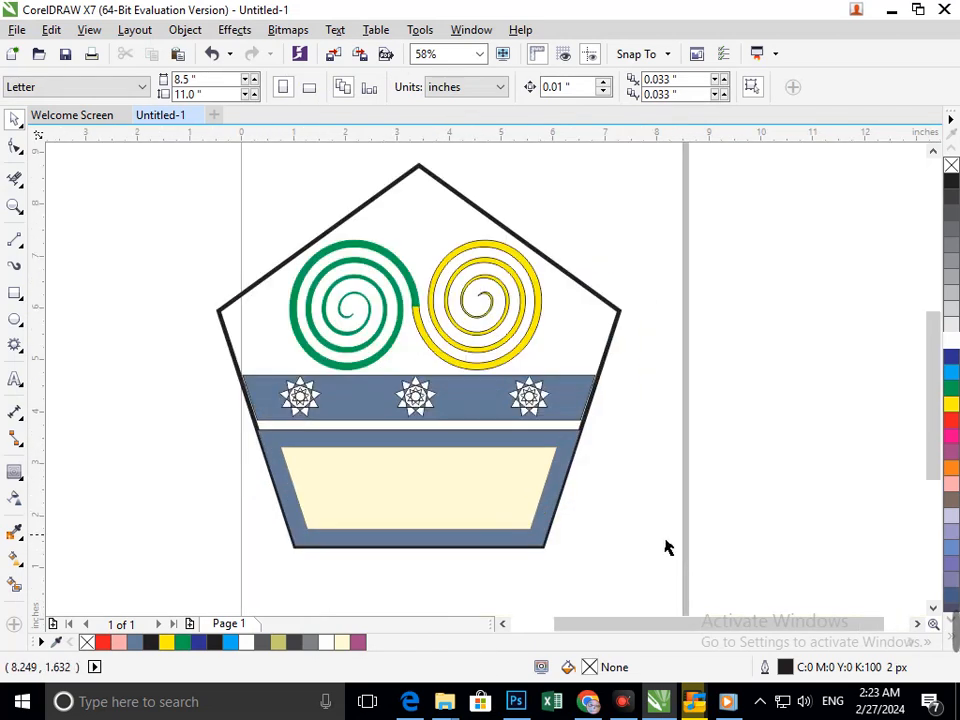
left_click(425, 348)
left_click(950, 389)
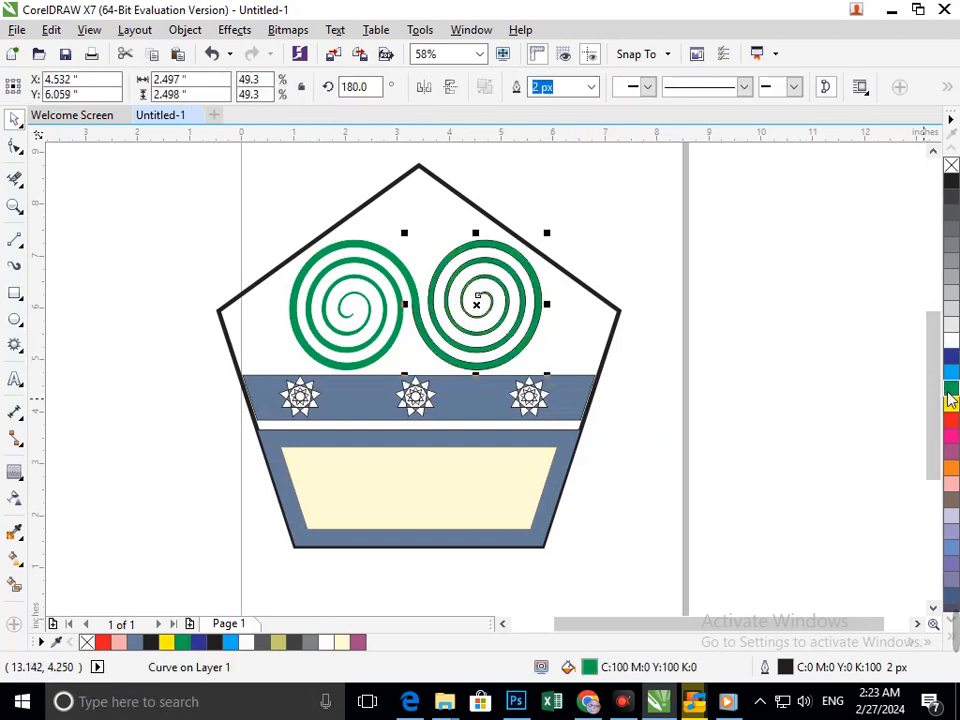
right_click(950, 389)
left_click(750, 461)
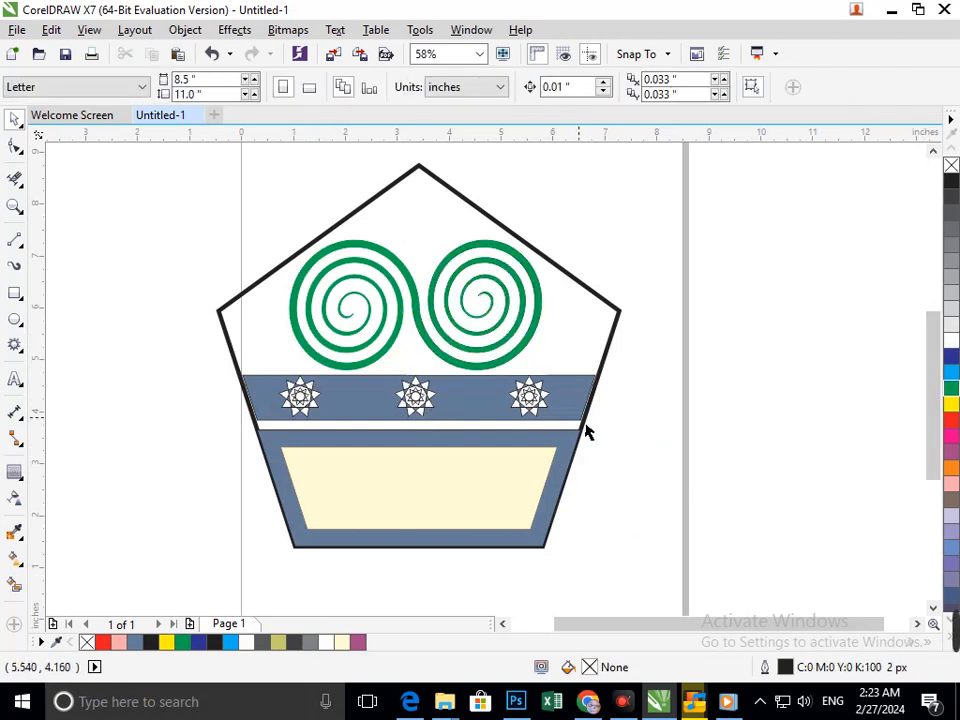
Step: Try to recolour the upper band and its star ornaments with yellow fill and yellow outlines
left_click_drag(543, 413, 236, 362)
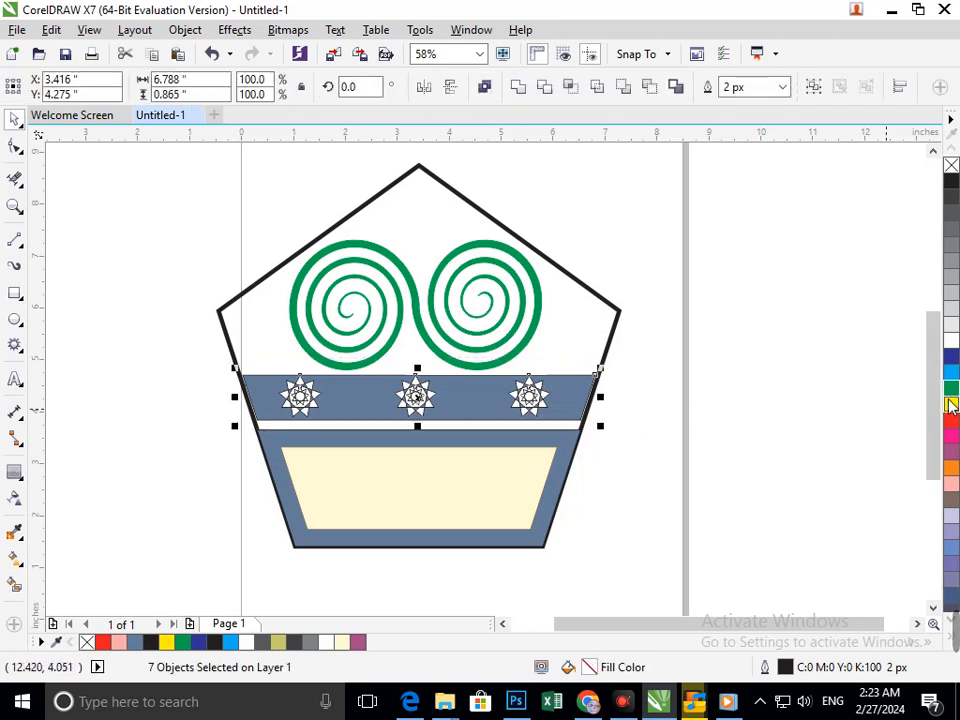
left_click(950, 404)
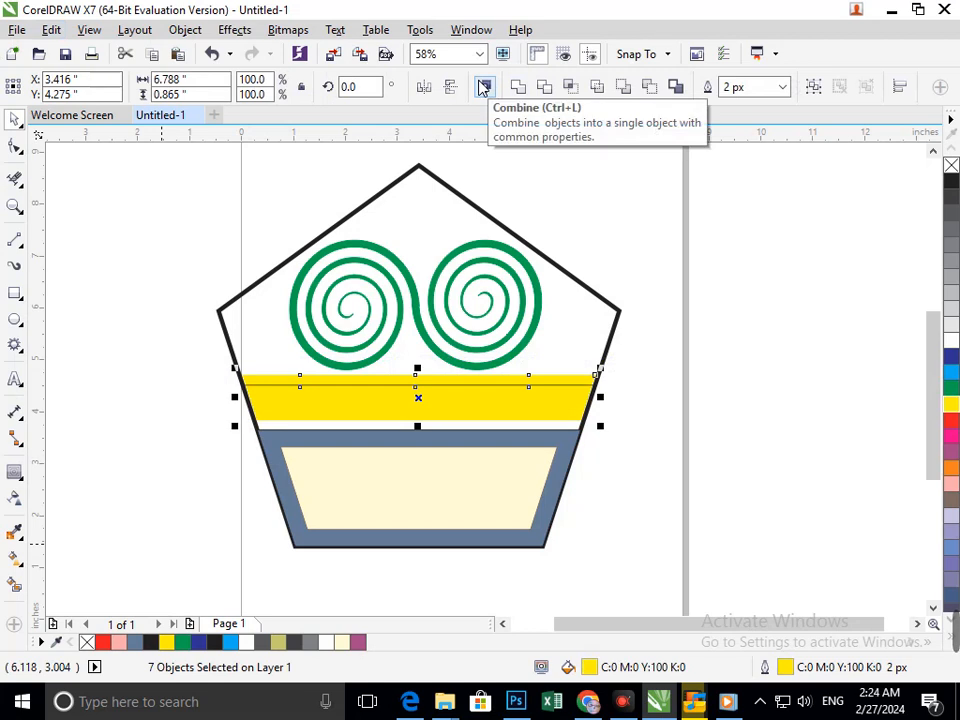
left_click(690, 463)
left_click(407, 459)
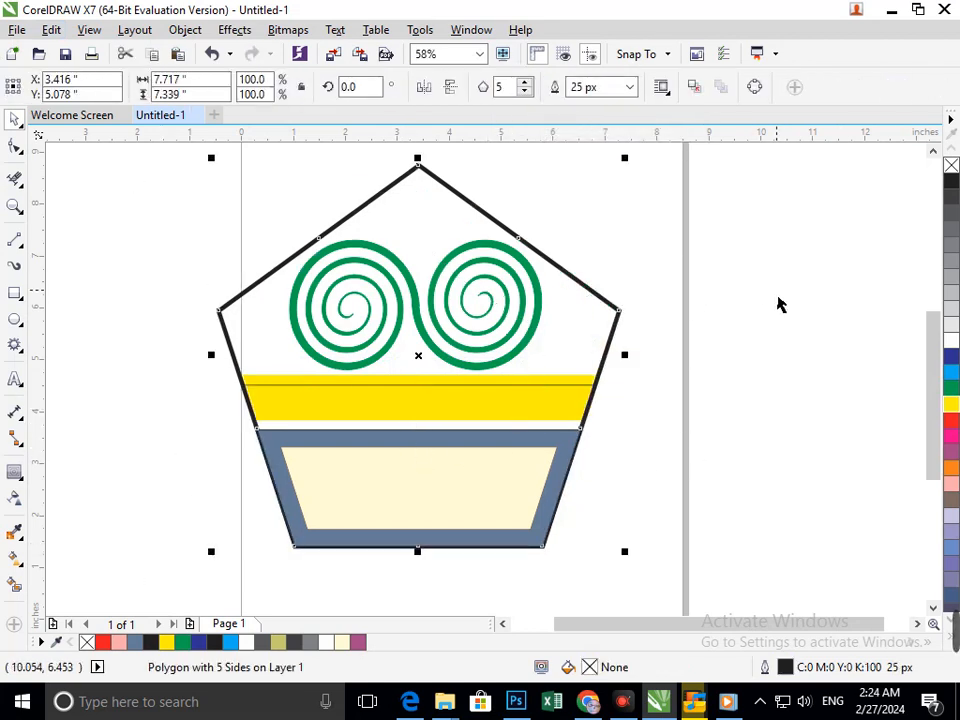
left_click(780, 304)
left_click(375, 465)
Step: Undo the yellow recolouring of the upper band and its stars
key("ctrl+z")
key("ctrl+z")
key("ctrl+z")
key("ctrl+z")
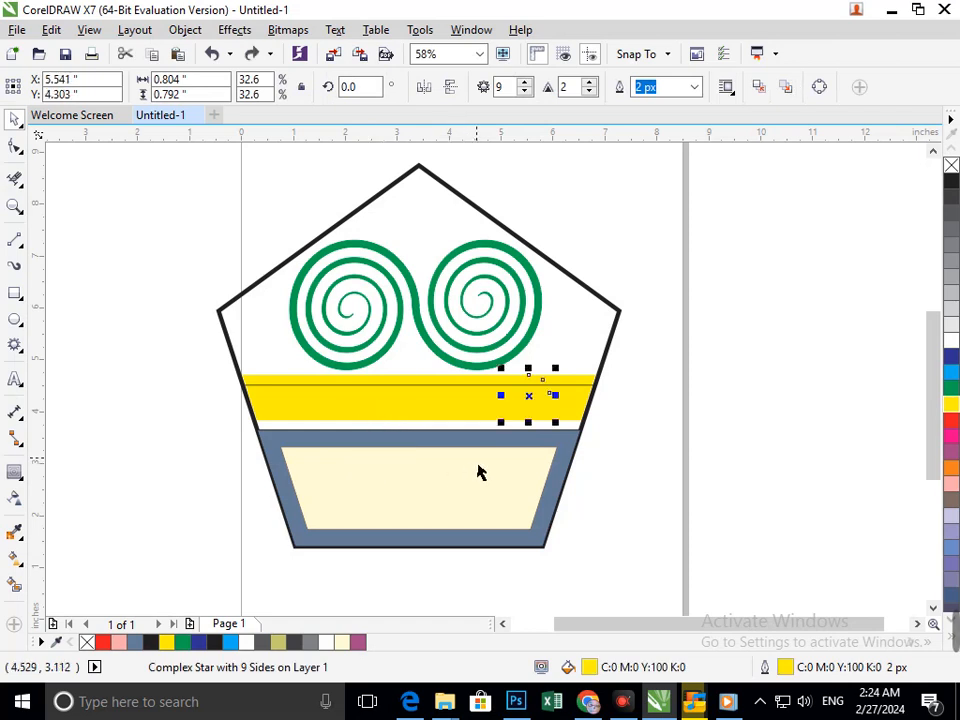
left_click(707, 456)
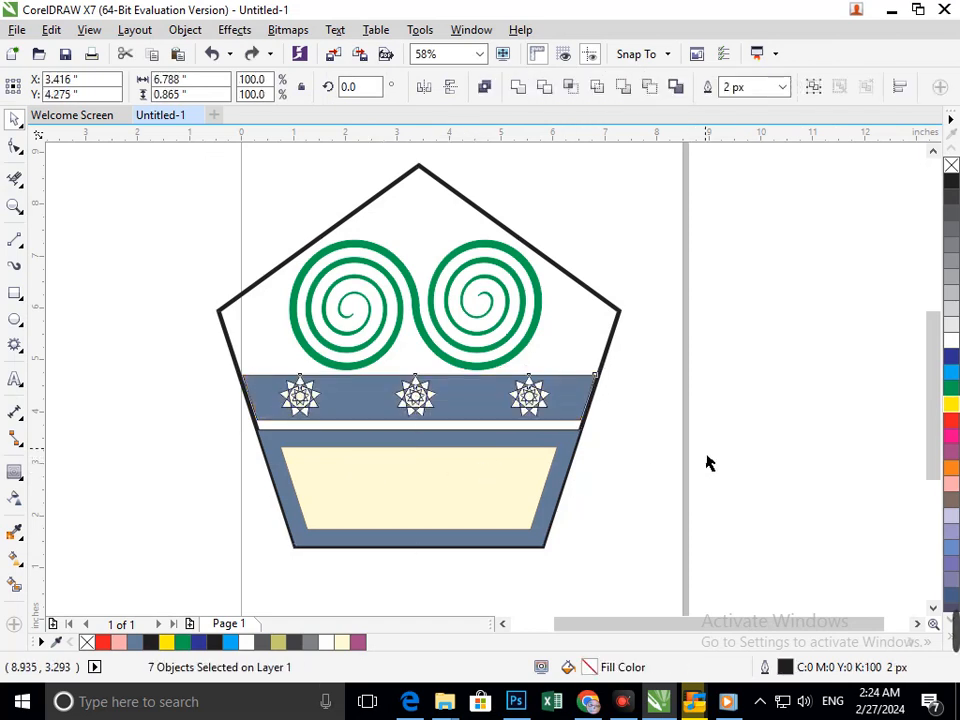
Step: Draw a straight line about 3.71 × 2.88 in just outside the pentagon's upper-left edge, running parallel to it
scroll(456, 447, "down", 1)
key("F2")
mouse_move(266, 228)
left_mouse_down()
mouse_move(421, 449)
mouse_move(640, 594)
left_mouse_up()
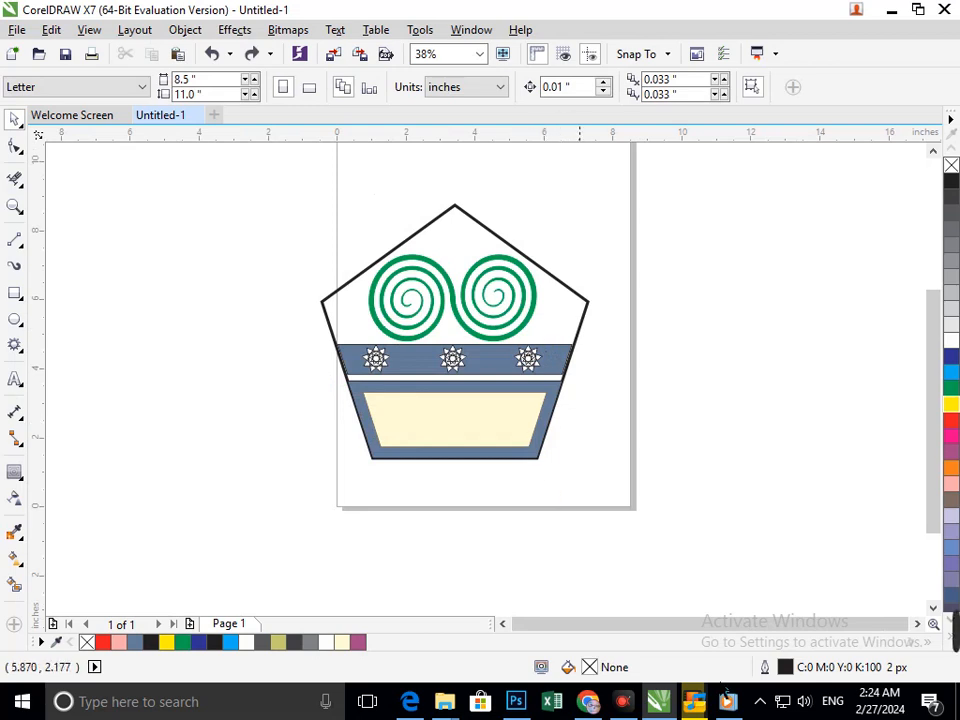
scroll(265, 234, "down", 1)
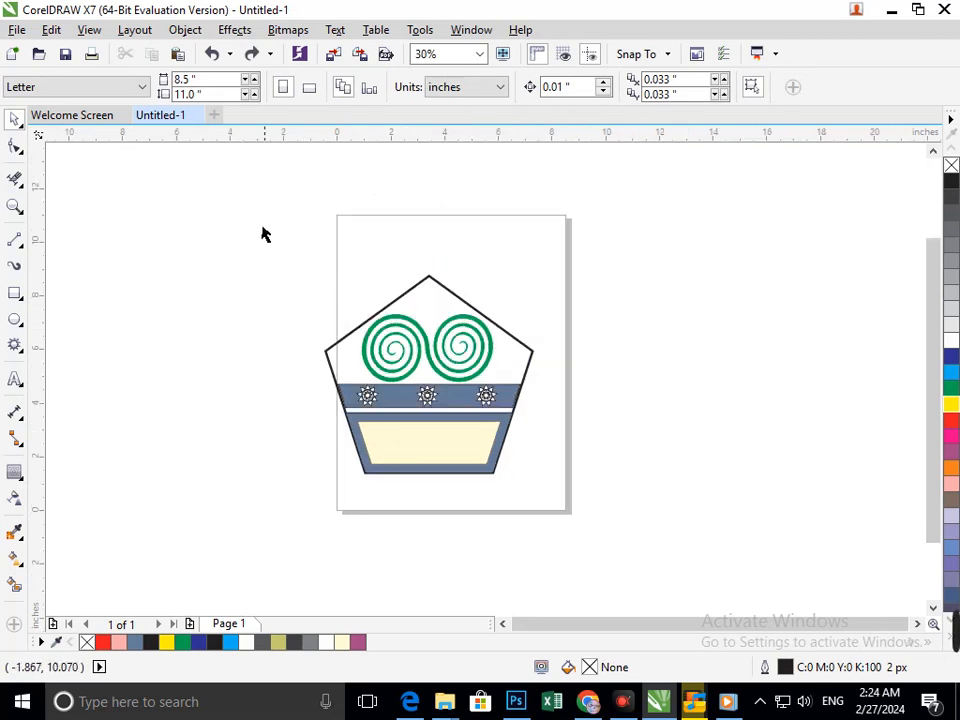
key("F2")
left_click_drag(236, 182, 583, 572)
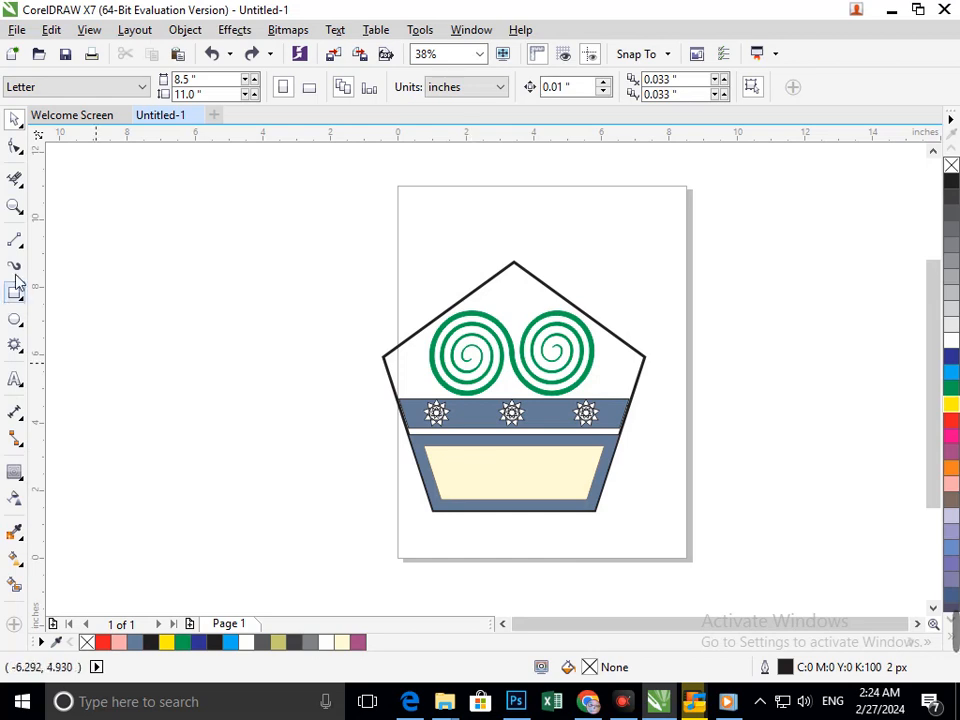
left_click(15, 240)
left_click_drag(512, 262, 383, 355)
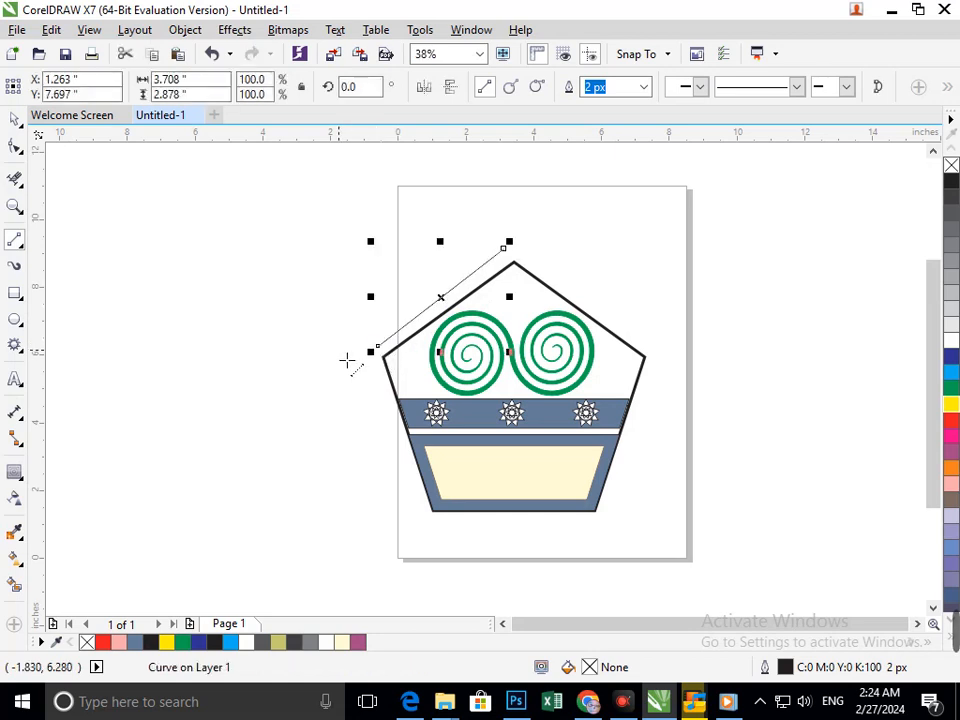
Step: Convert the line to an outline shape and start widening its upper end by pulling the corner nodes apart
left_click(15, 146)
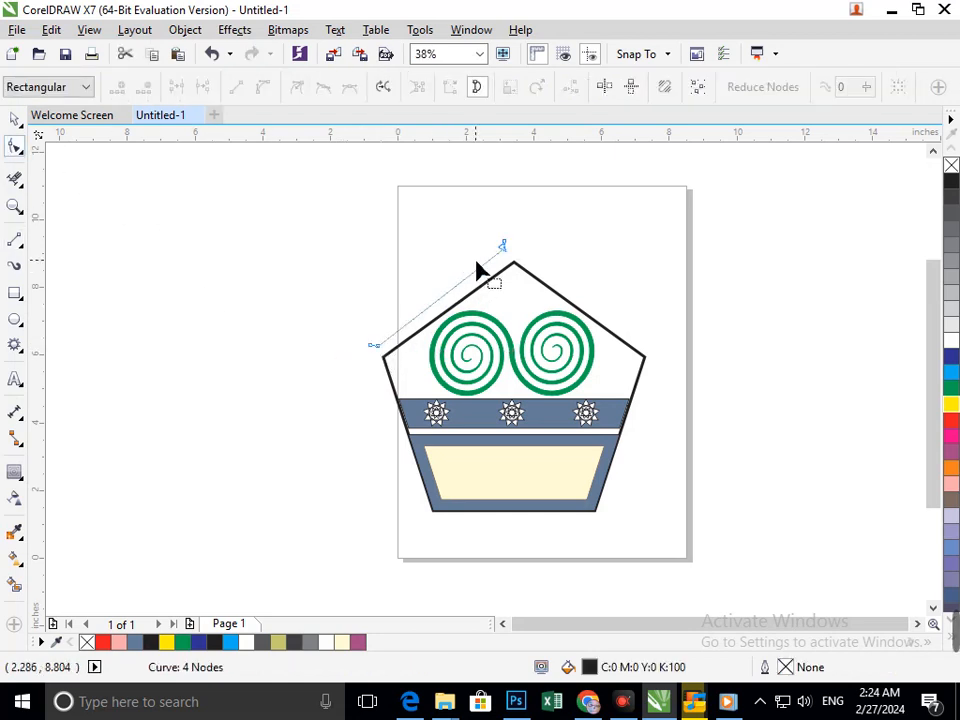
scroll(522, 232, "up", 5)
scroll(404, 303, "up", 5)
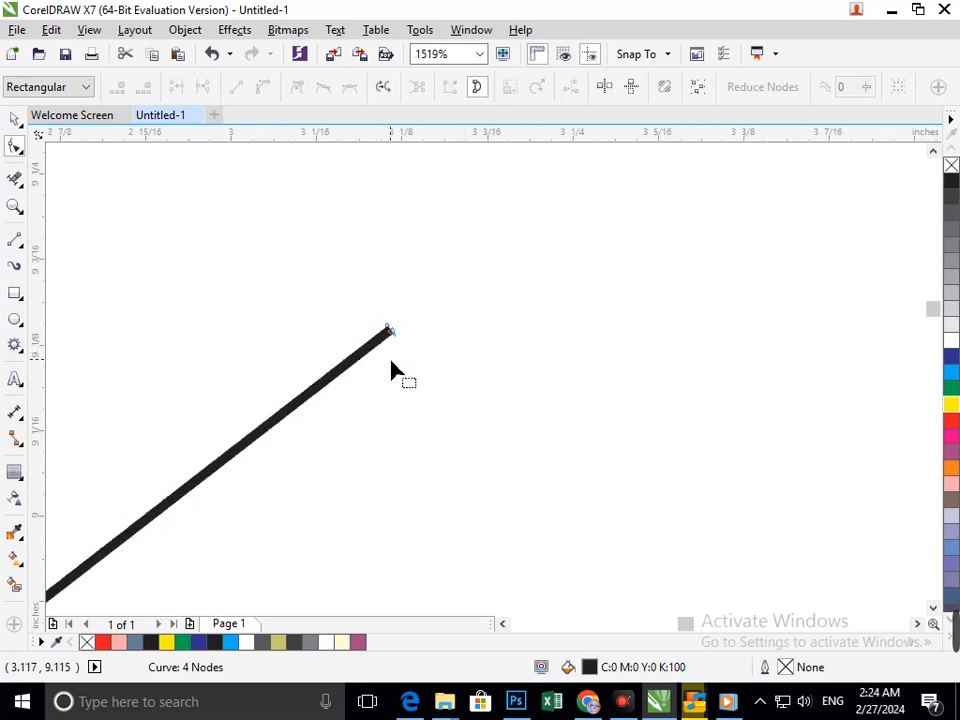
scroll(388, 328, "up", 5)
left_click_drag(439, 411, 574, 582)
left_click_drag(399, 358, 221, 193)
scroll(486, 405, "down", 5)
scroll(486, 405, "down", 4)
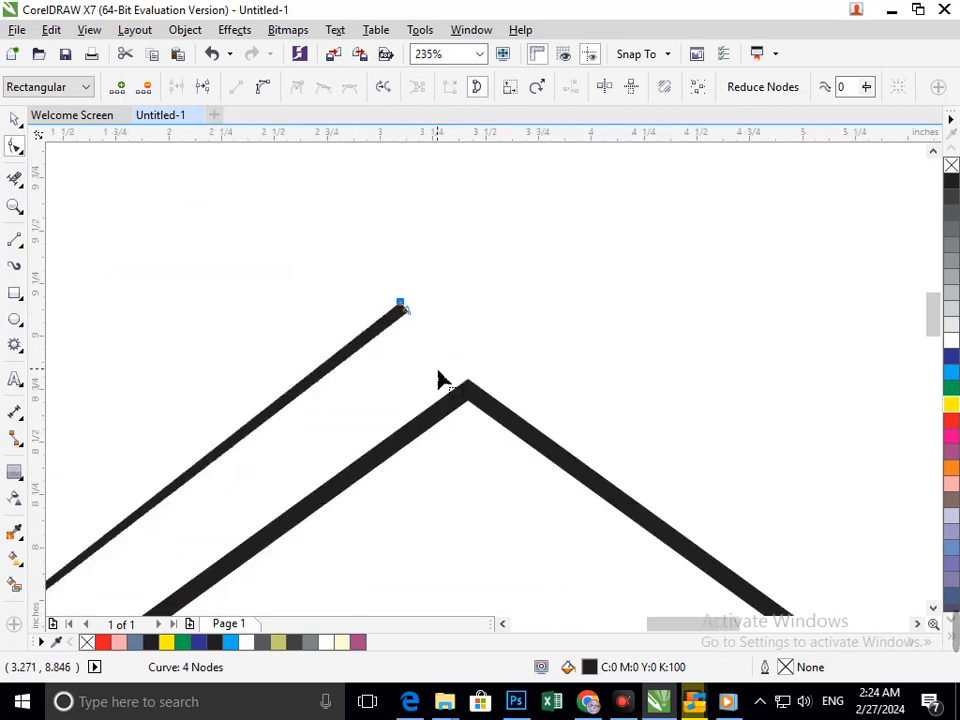
Step: Widen the bar's upper end into a thick wedge by moving its lower corner towards the apex and its upper corner outwards
key("F2")
left_click_drag(336, 251, 417, 322)
key("F3")
key("F2")
left_click_drag(581, 465, 339, 308)
key("F3")
key("F2")
left_click_drag(325, 256, 450, 350)
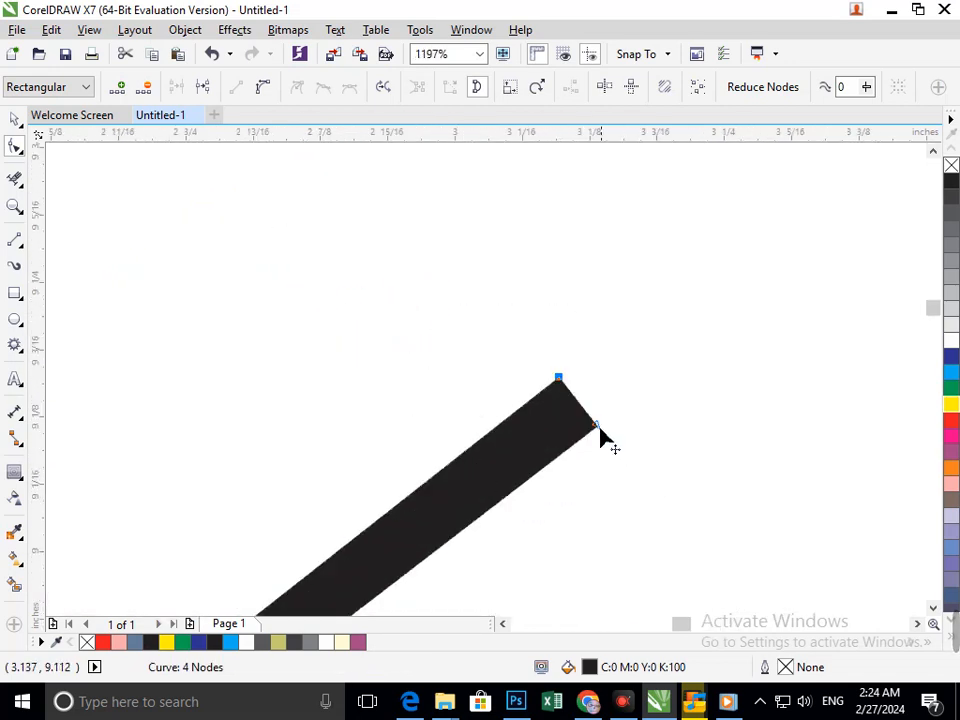
left_click_drag(600, 432, 735, 593)
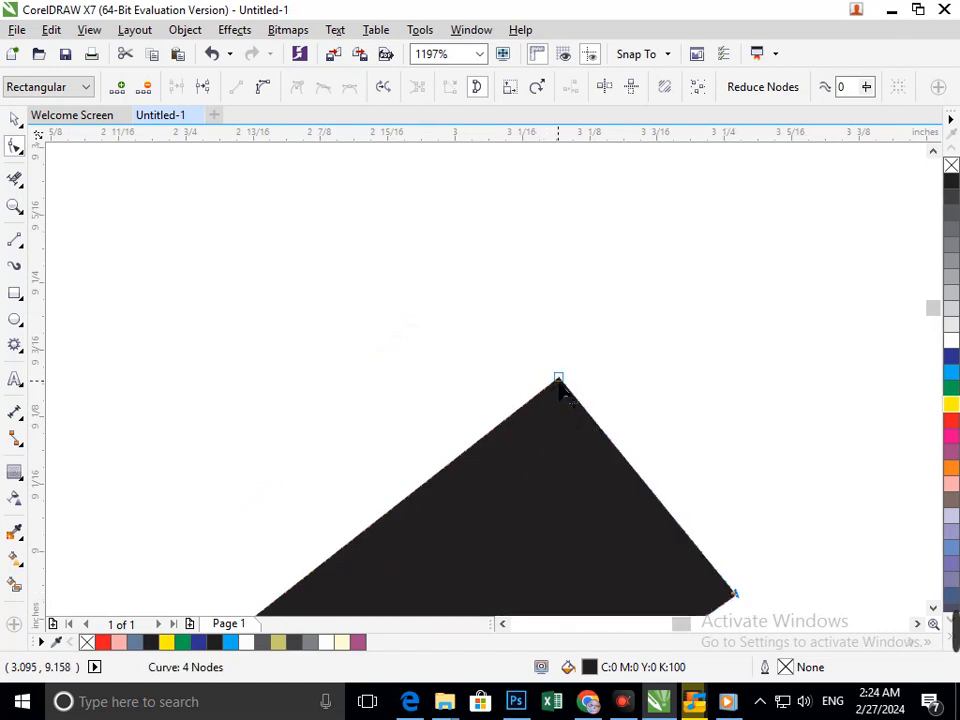
left_click_drag(558, 385, 403, 188)
key("F3")
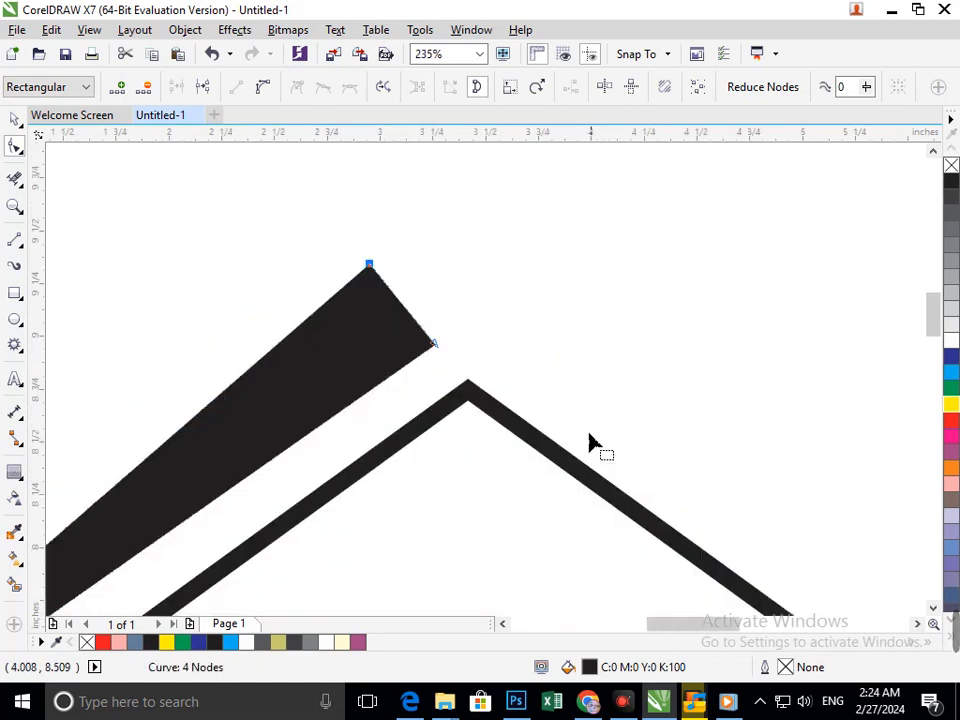
Step: Stretch the wedge's lower corner to the pentagon's apex and pull its upper corner further up and outwards
key("F3")
key("F2")
left_click_drag(433, 208, 657, 399)
scroll(360, 208, "up", 2)
left_click_drag(472, 384, 499, 413)
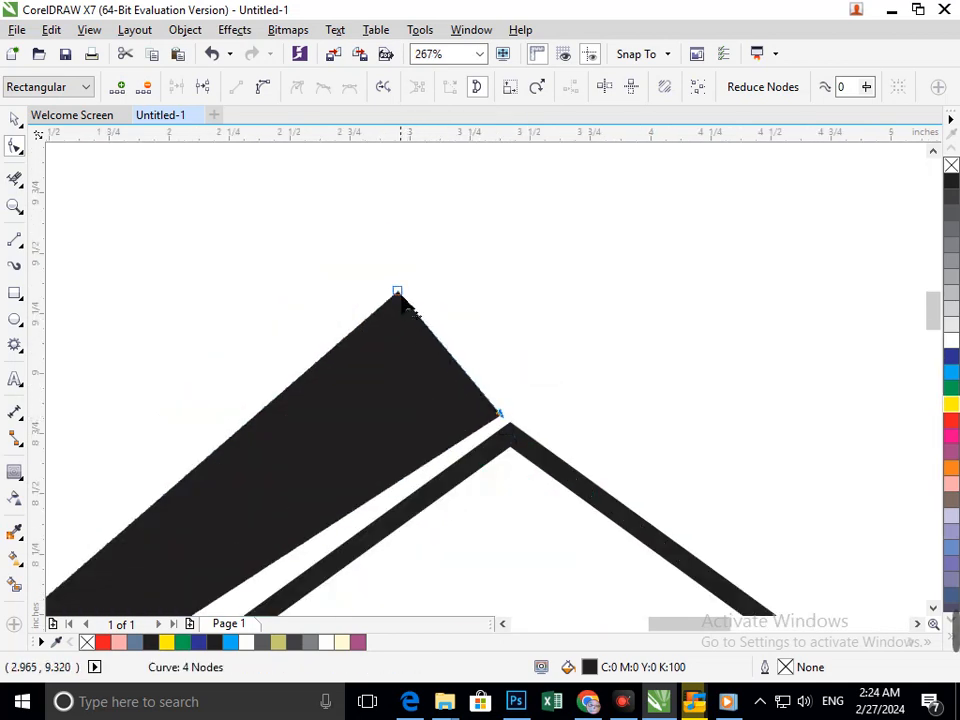
left_click_drag(401, 300, 304, 182)
key("F3")
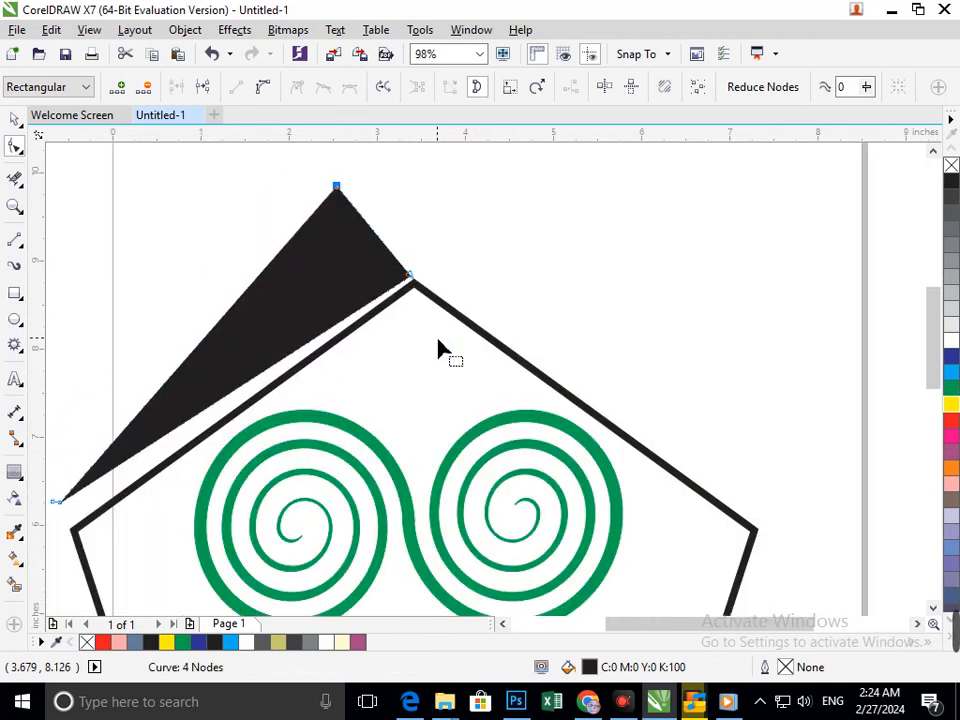
key("F3")
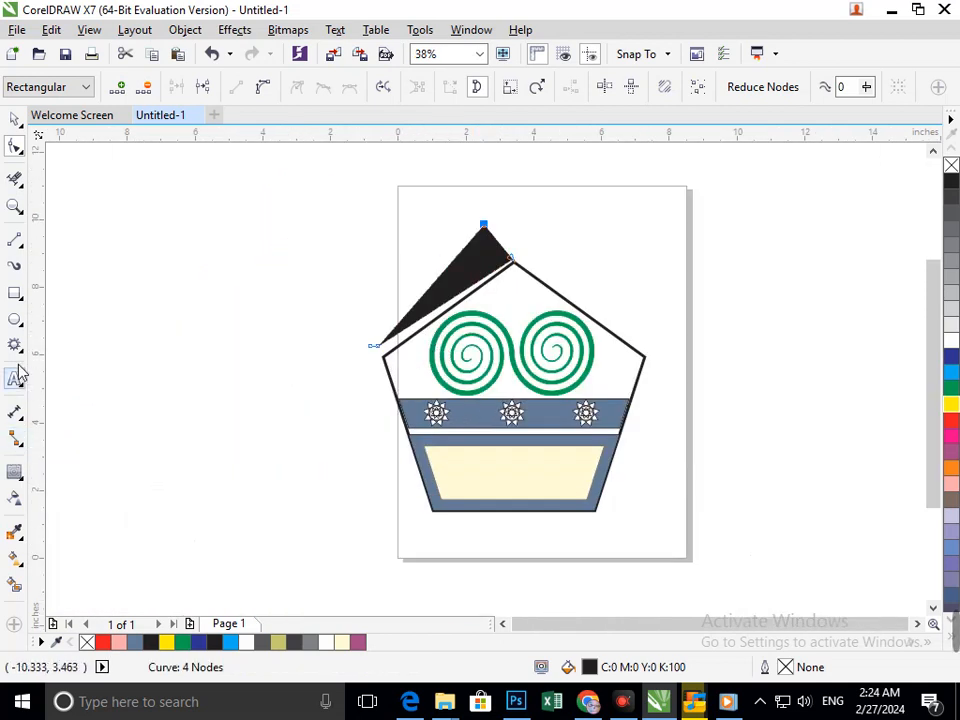
Step: Apply an artistic media preset stroke to the wedge with freehand smoothing 39 and a stroke width of 0.72 in
left_click(17, 267)
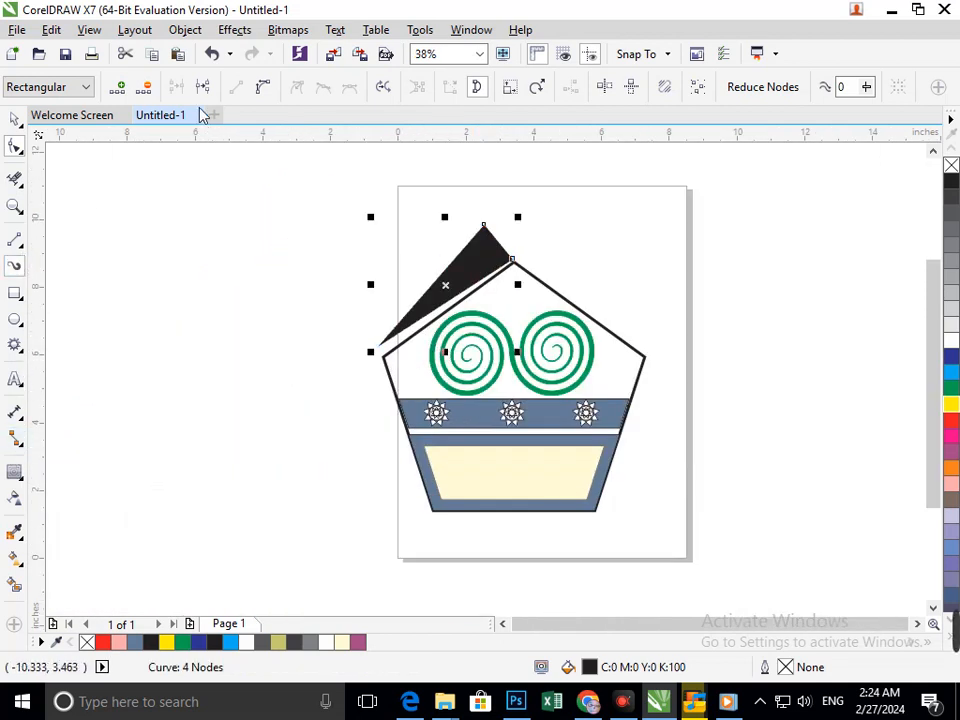
left_click(241, 88)
left_click(230, 135)
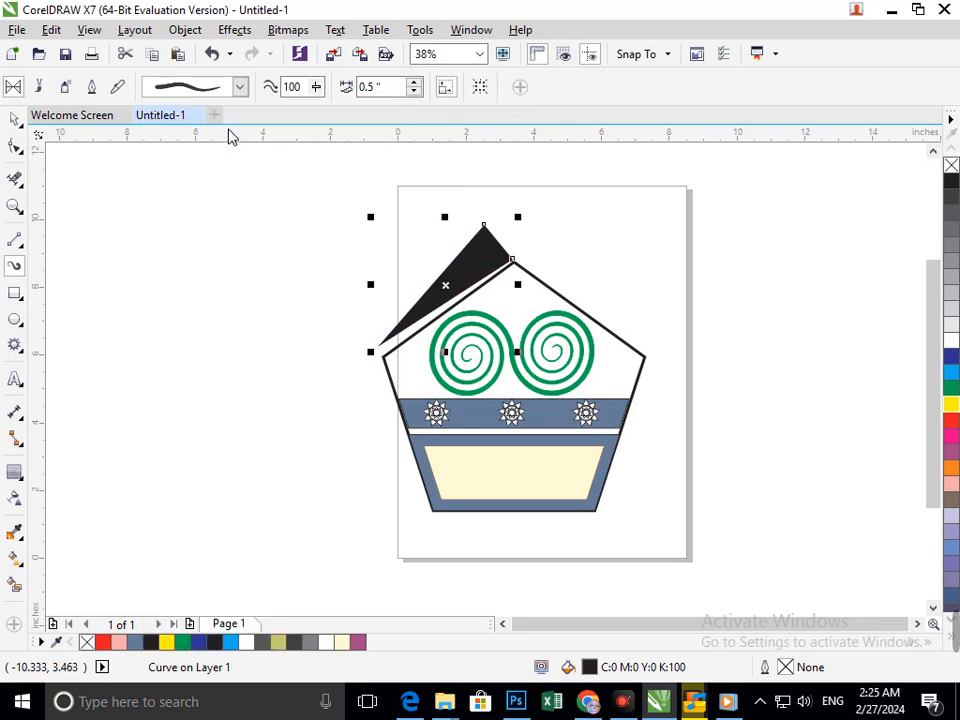
left_click(414, 84)
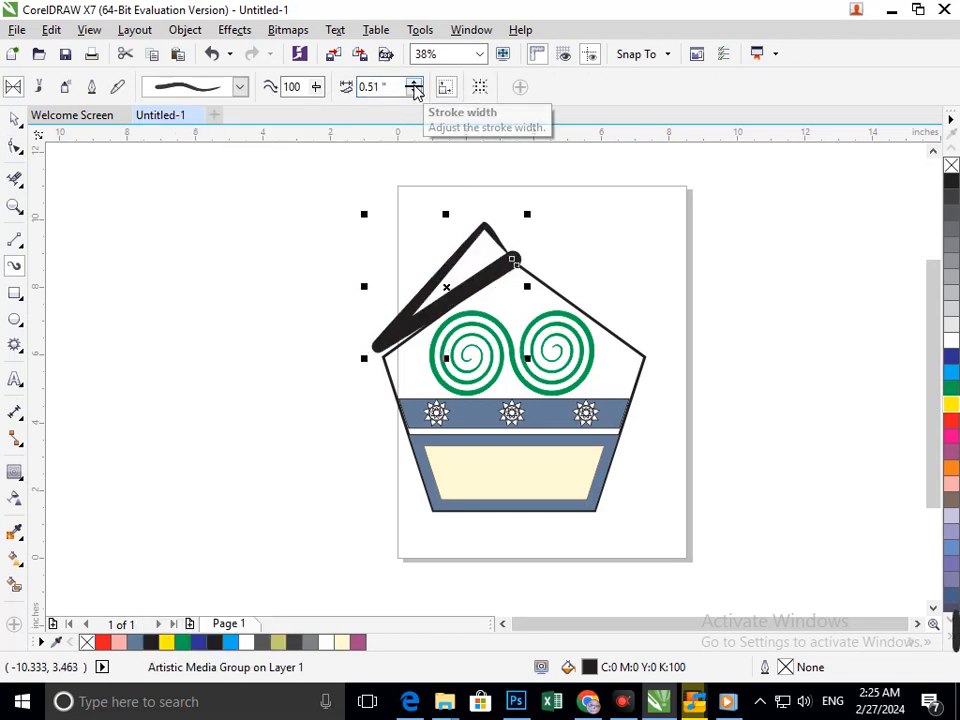
mouse_move(416, 93)
left_mouse_down()
mouse_move(424, 108)
mouse_move(414, 86)
mouse_move(343, 94)
mouse_move(316, 112)
mouse_move(313, 92)
mouse_move(287, 116)
left_mouse_up()
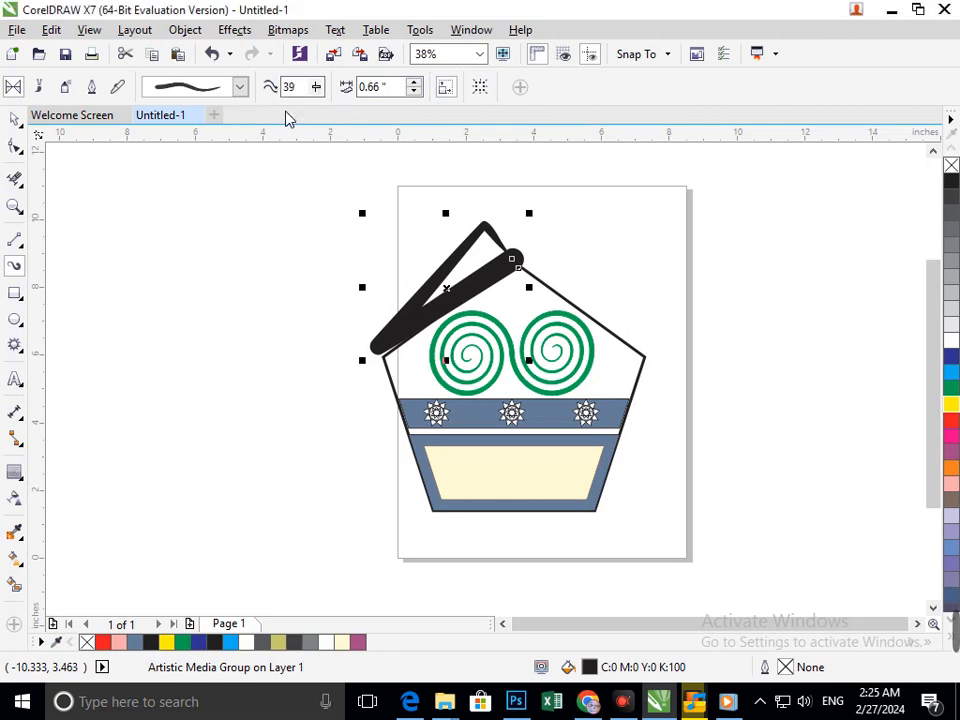
left_click_drag(414, 83, 414, 83)
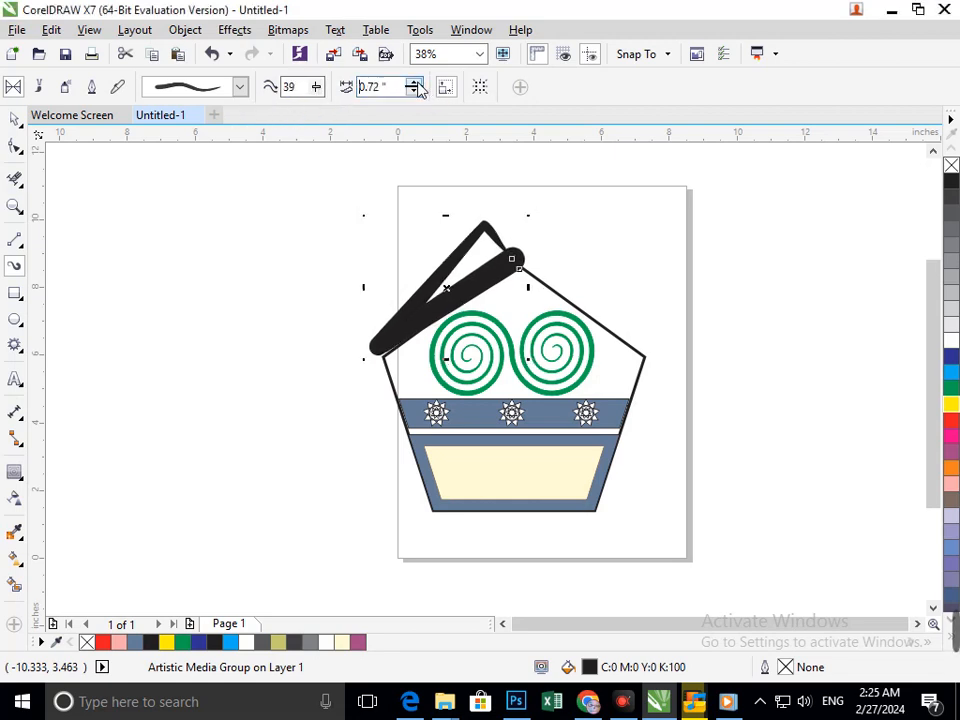
Step: Move the artistic stroke clear of the pentagon's upper-left edge and rotate it slightly to run parallel to that edge
left_click(17, 121)
left_click(383, 323)
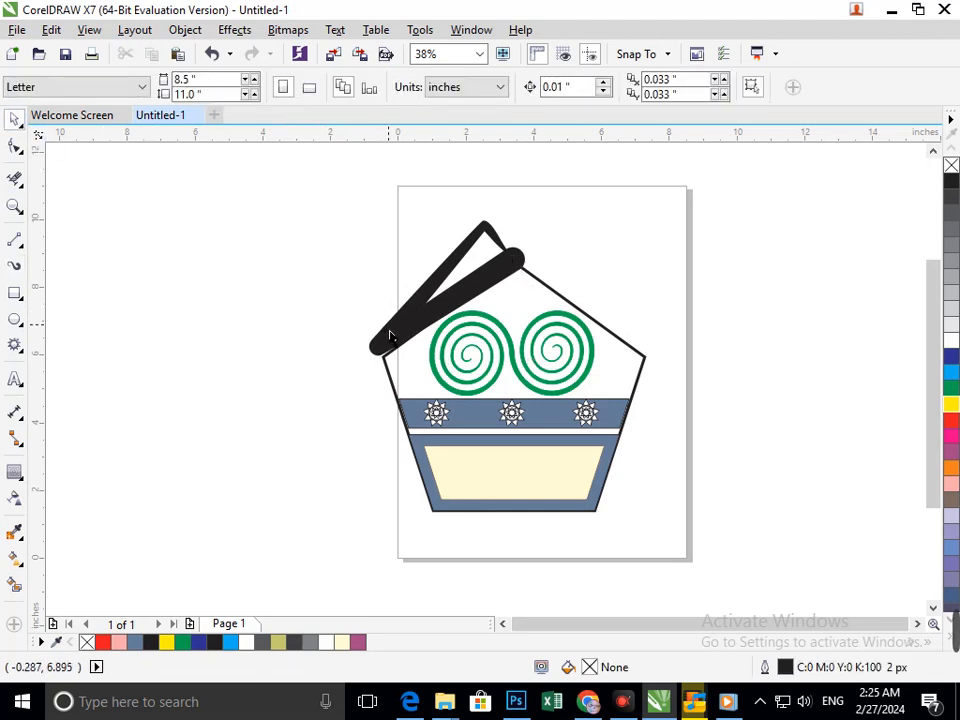
left_click(384, 330)
left_click_drag(390, 322, 382, 311)
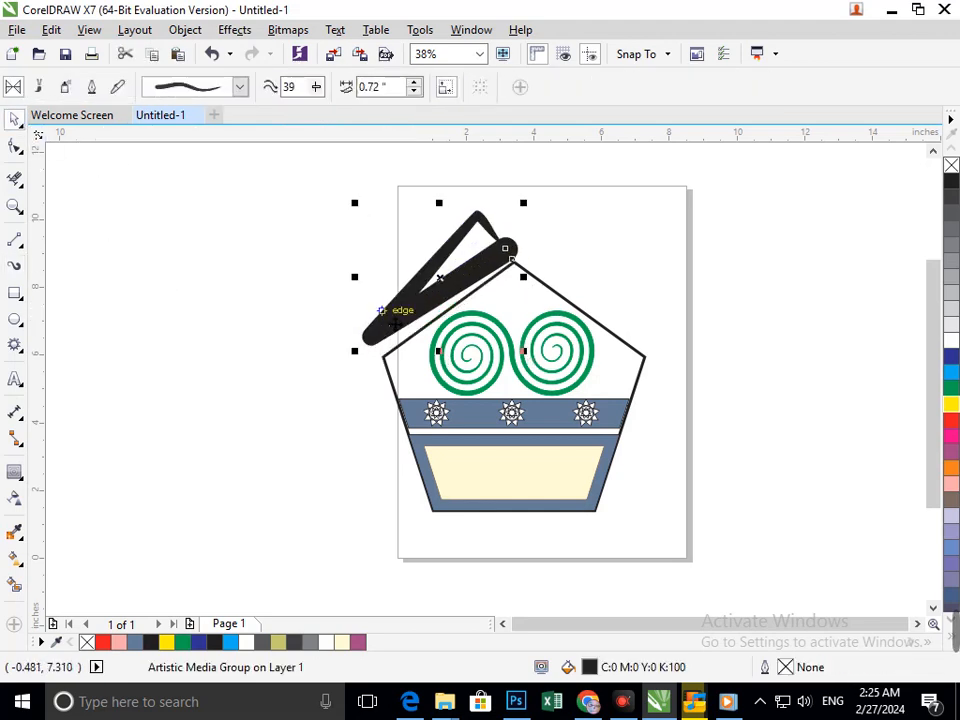
left_click(385, 322)
left_click_drag(368, 370, 360, 390)
left_click(352, 399)
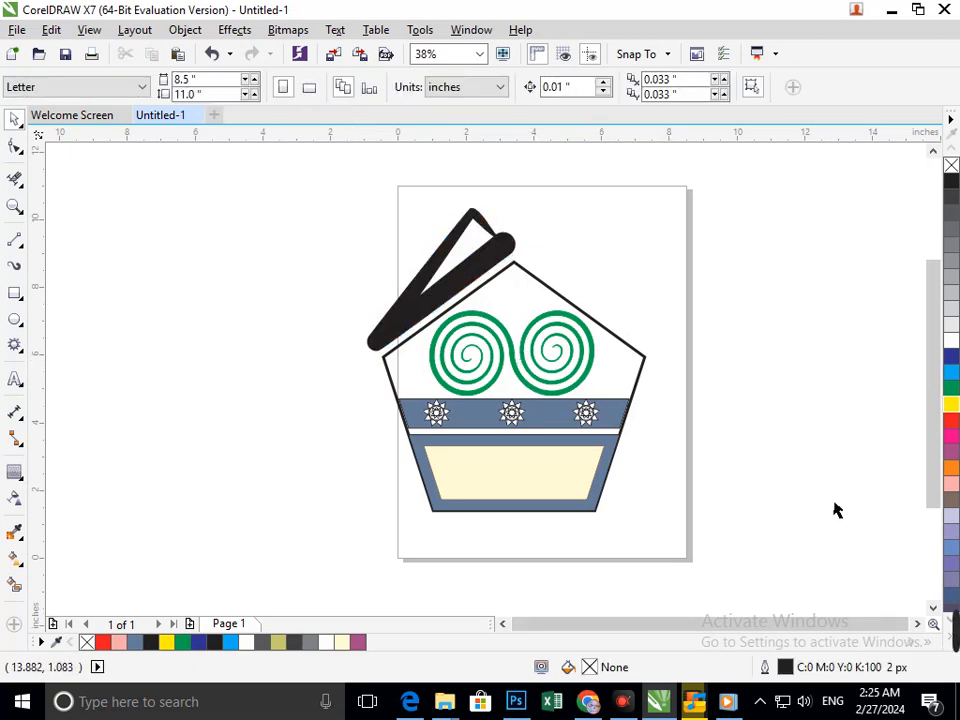
Step: Draw a small rectangle about 0.25 × 0.34 in beside the upper tip of the artistic stroke
key("F2")
left_click_drag(429, 184, 621, 337)
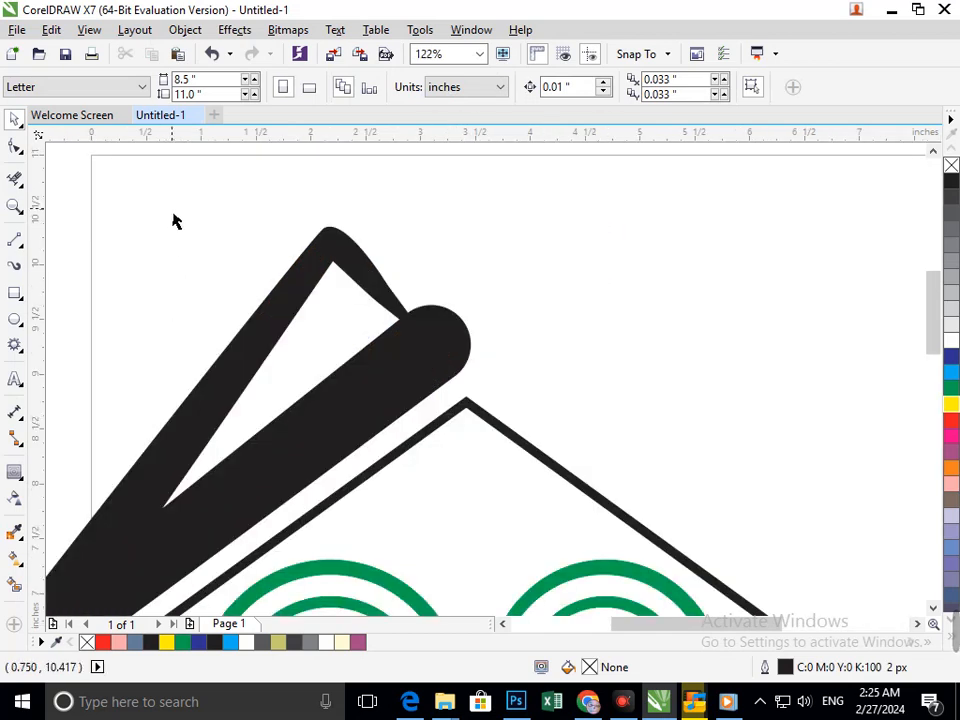
key("F2")
left_click_drag(225, 199, 489, 371)
left_click(14, 294)
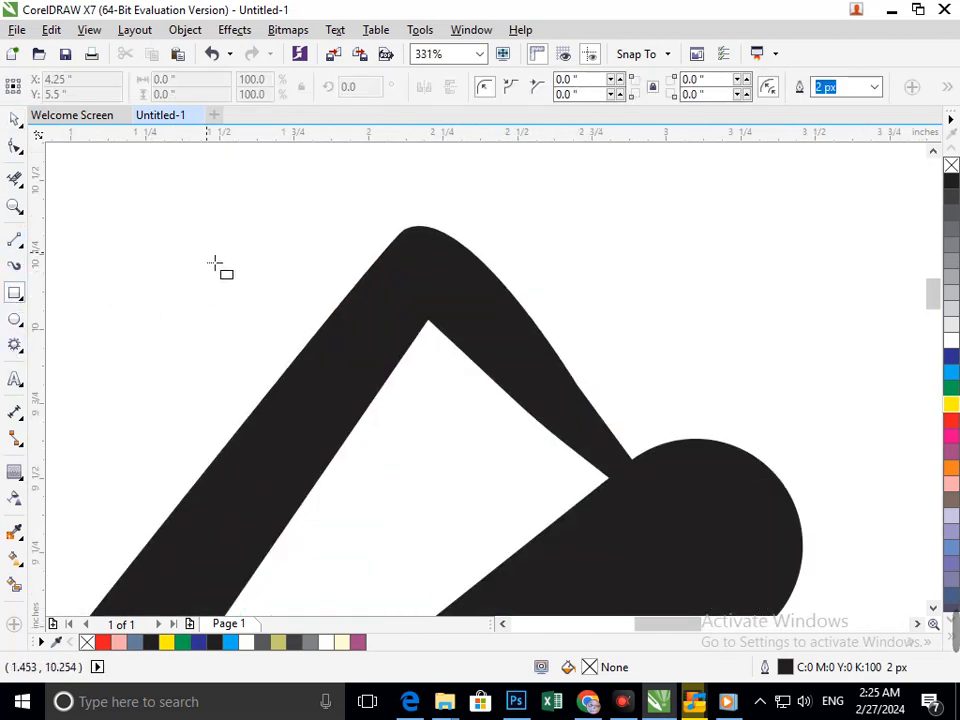
left_click_drag(227, 237, 151, 339)
Step: Rotate the rectangle to about 318° and place it across the narrow end of the stroke near the rounded cap
left_click(14, 119)
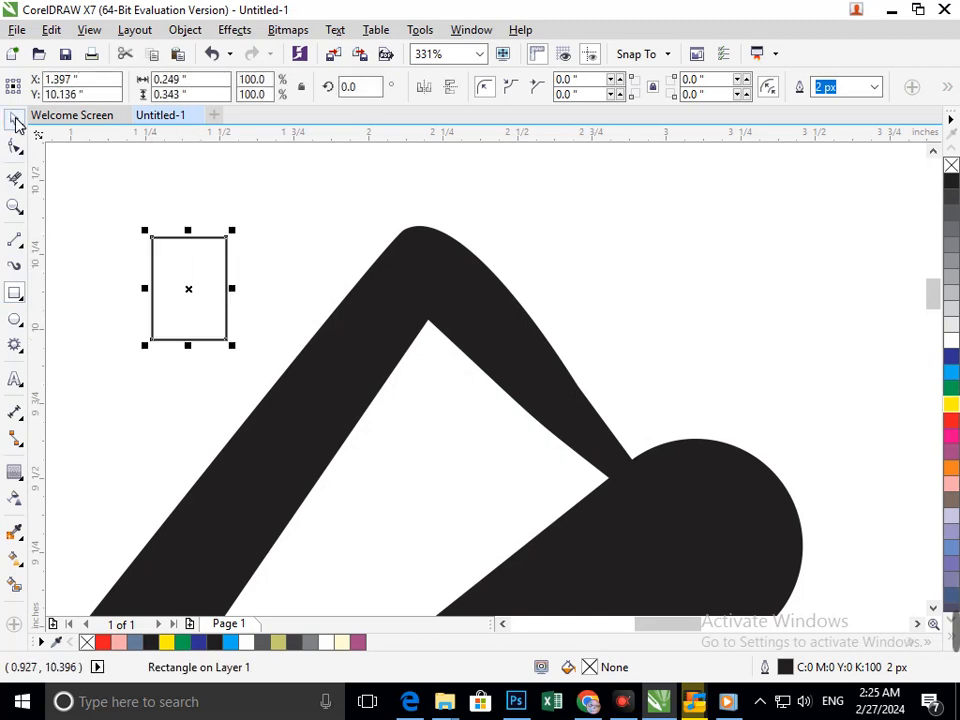
left_click(174, 332)
left_click(206, 339)
left_click(210, 339)
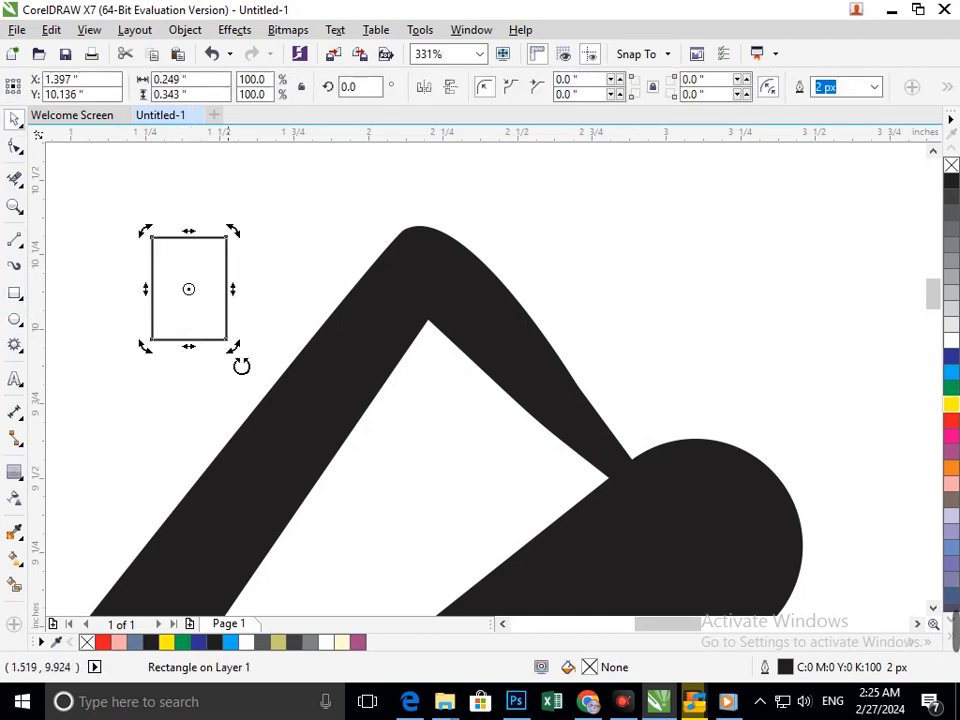
left_click_drag(241, 366, 208, 391)
left_click_drag(191, 349, 580, 490)
left_click(562, 510)
left_click_drag(496, 514, 483, 509)
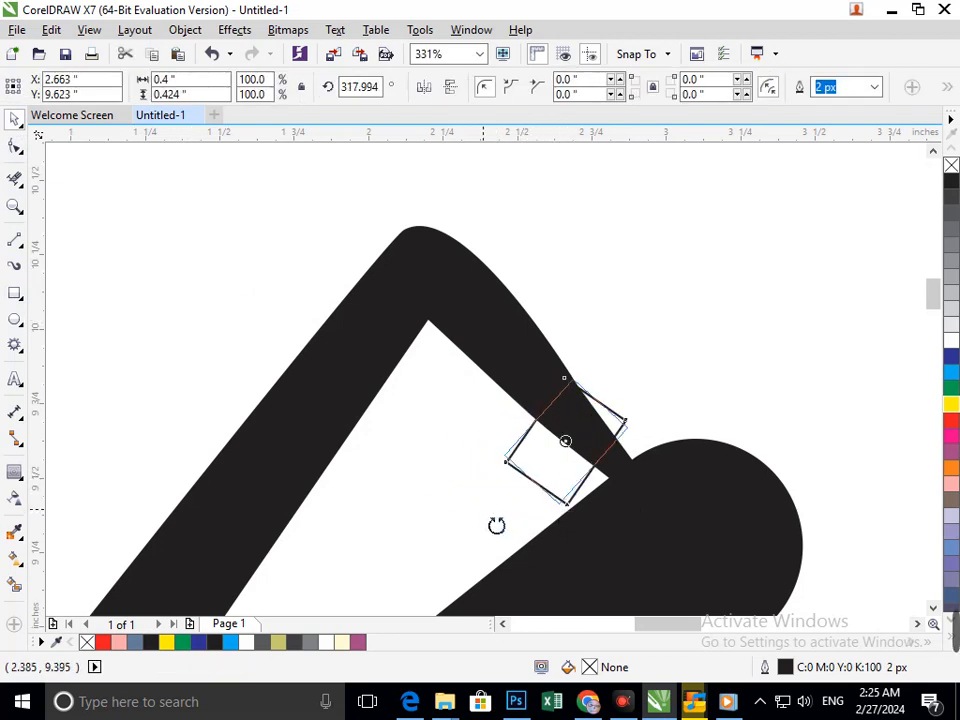
Step: Shift the rectangle against the rounded cap and rotate it to about 311.8°
left_click(645, 421)
left_click_drag(623, 425, 642, 442)
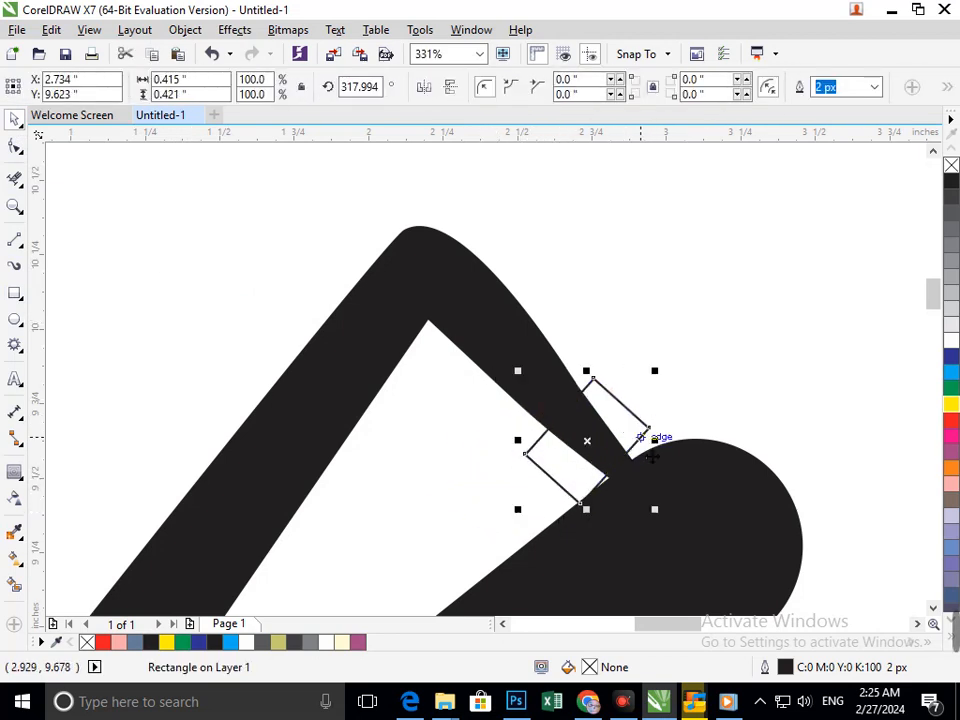
left_click(594, 499)
left_click_drag(528, 514, 519, 523)
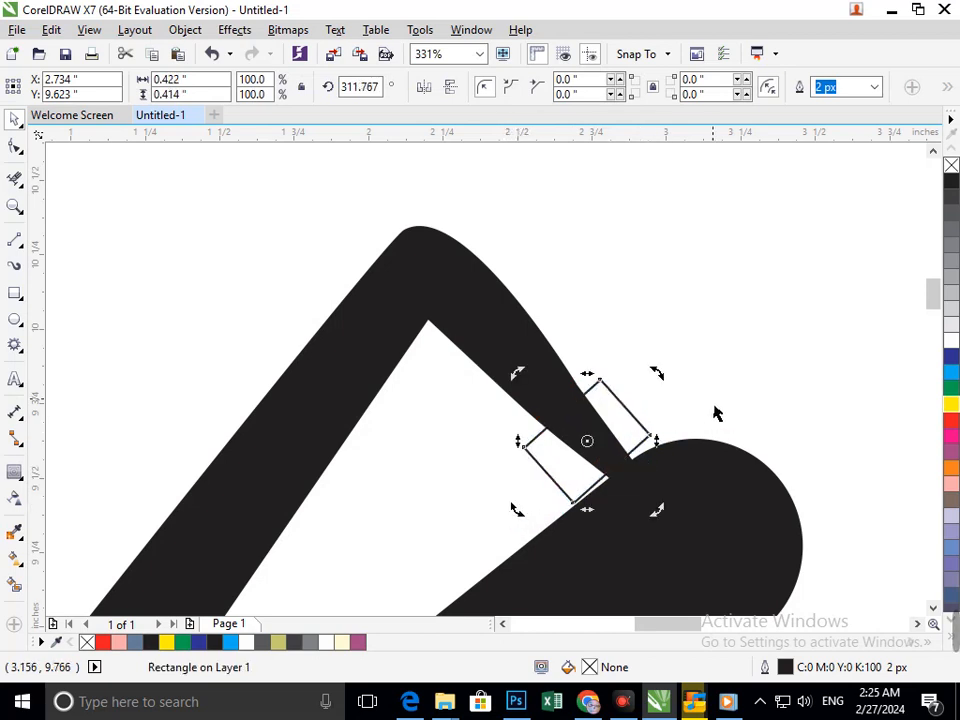
Step: Rotate the rectangle to about 307.1° and reposition it so its lower side lines up with the thick bar's edge
key("Right")
key("Right")
key("Right")
key("Right")
key("Right")
key("Right")
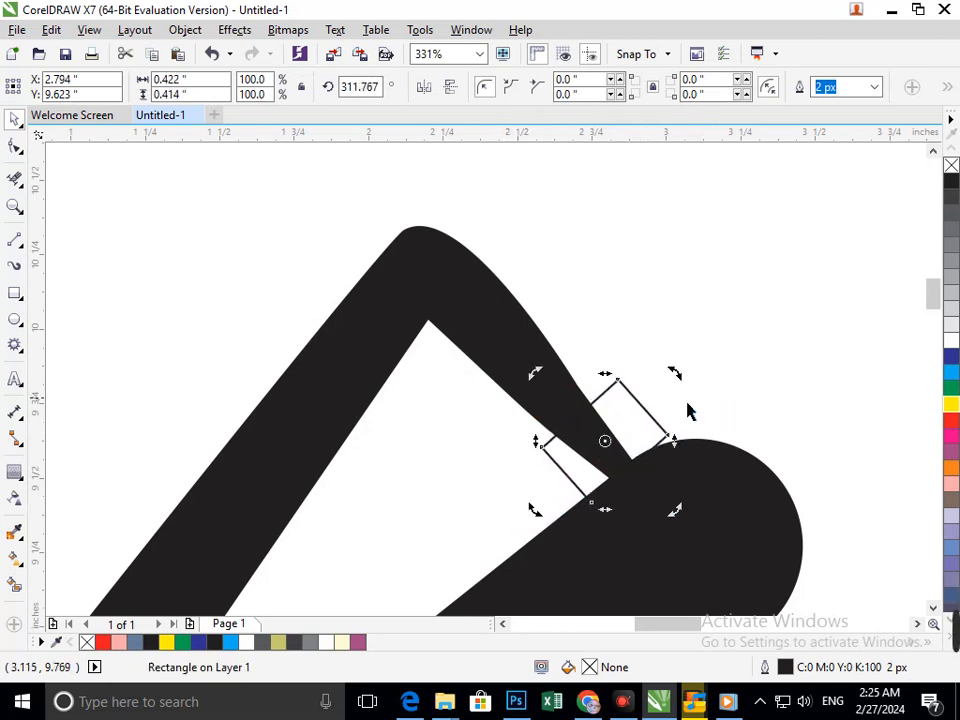
left_click_drag(534, 509, 537, 525)
left_click(735, 388)
mouse_move(650, 426)
left_mouse_down()
mouse_move(637, 425)
mouse_move(662, 410)
mouse_move(653, 438)
left_mouse_up()
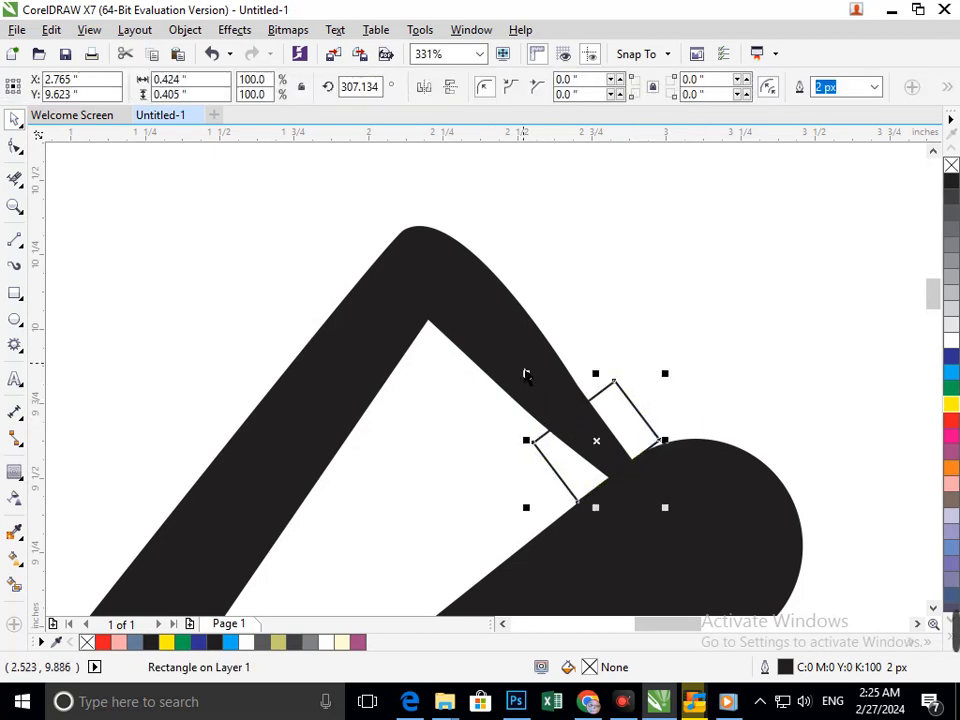
Step: Fill the small rotated rectangle between the stroke's narrow end and the rounded cap with green
left_click(951, 389)
left_click(806, 403)
left_click(617, 452)
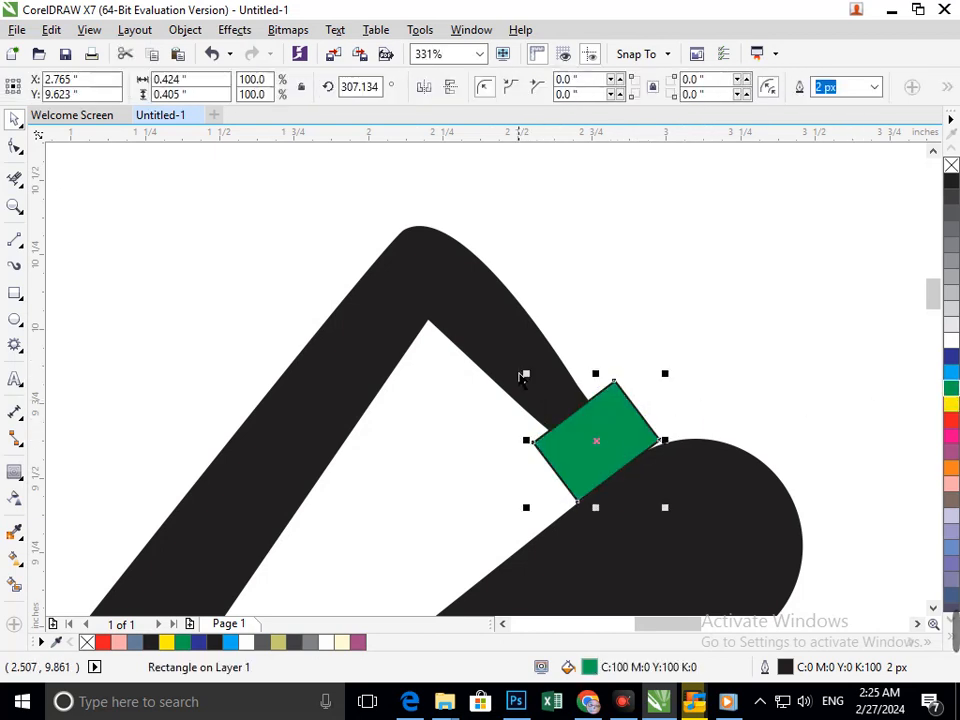
left_click(523, 377, "shift")
left_click(687, 264)
Step: Try moving the green rectangle and the artistic stroke separately, and undo each move
left_click_drag(610, 475, 551, 540)
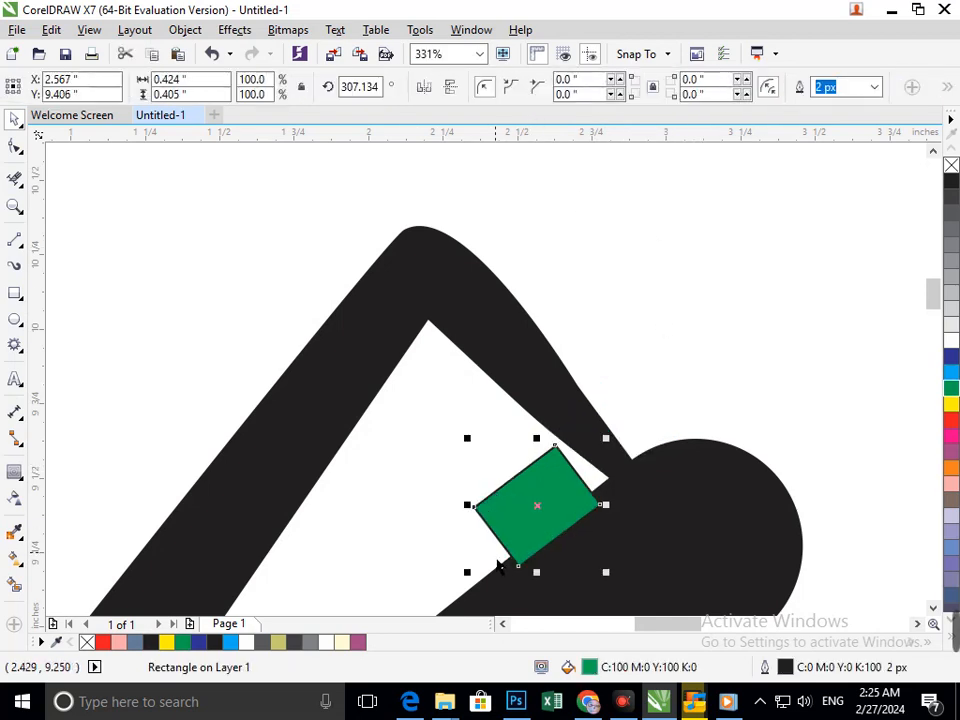
key("ctrl+z")
left_click_drag(490, 361, 416, 397)
key("ctrl+z")
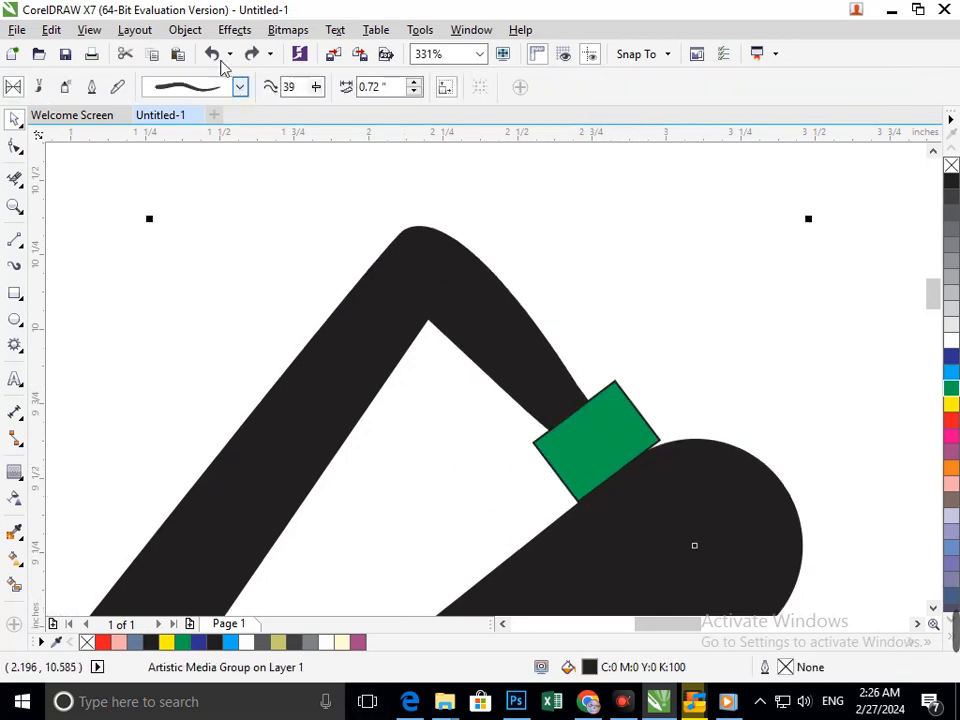
Step: Try joining the artistic stroke with Join Curves and test it by moving the neighbouring shapes
left_click(180, 32)
left_click(227, 447)
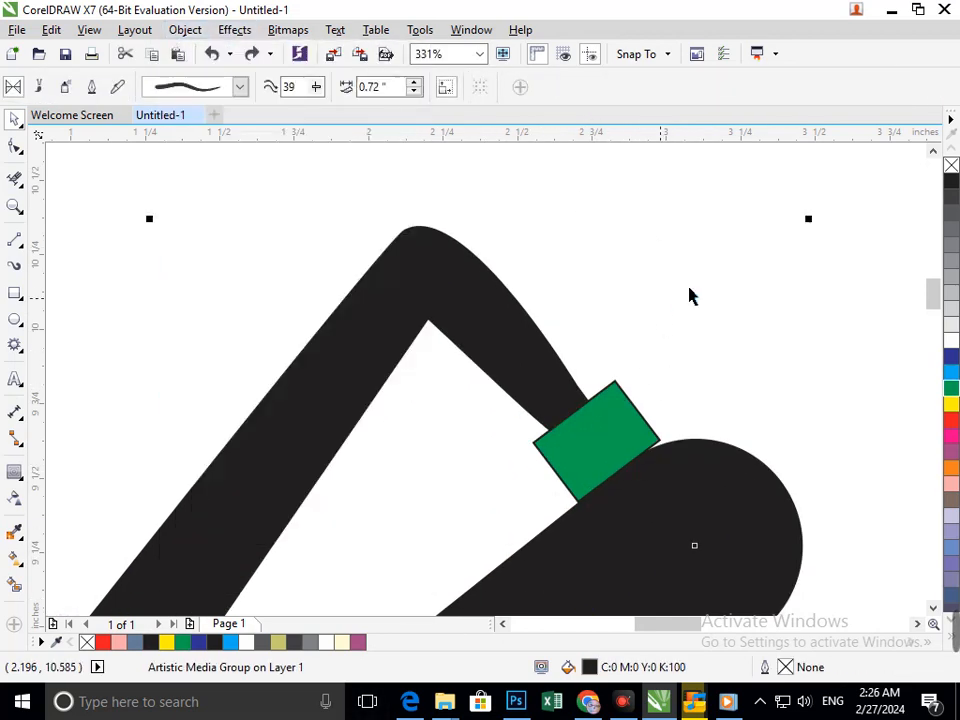
left_click(513, 264)
left_click_drag(617, 467, 575, 557)
key("ctrl+z")
left_click(538, 401, "shift")
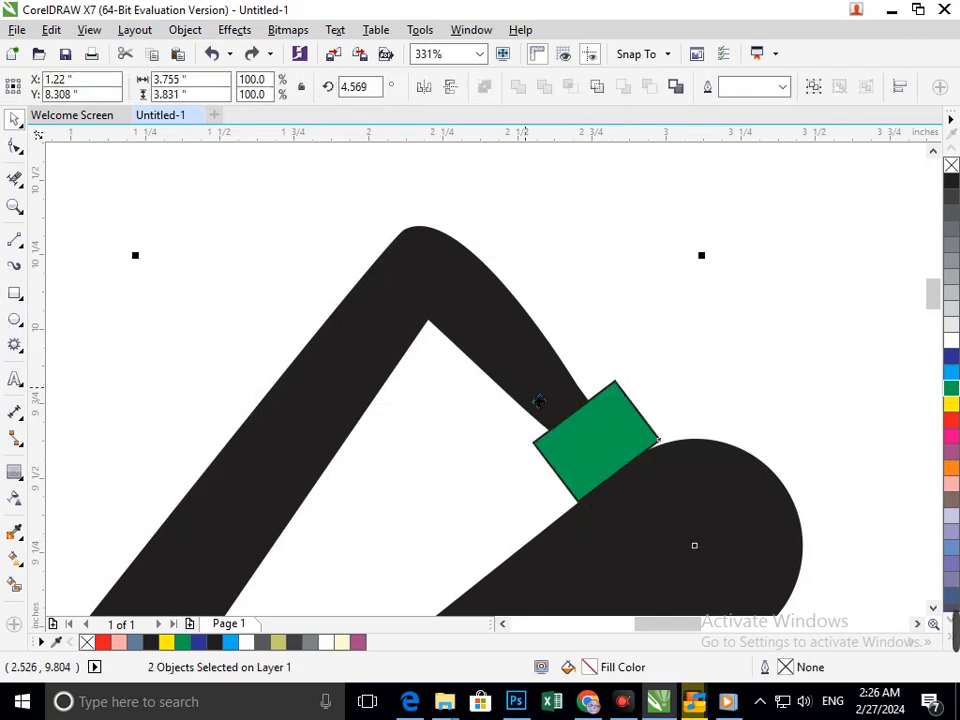
left_click(499, 360)
scroll(573, 424, "down", 3)
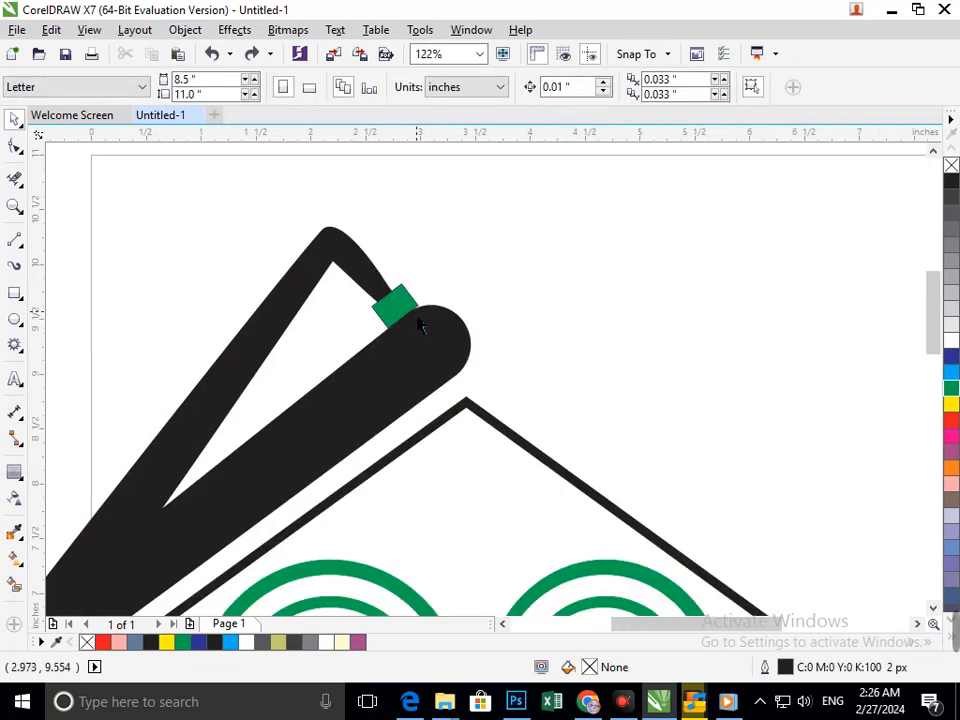
left_click_drag(410, 306, 346, 358)
key("ctrl+z")
Step: Try converting the artistic stroke to curves, testing its position with moves that are undone
left_click(424, 377, "shift")
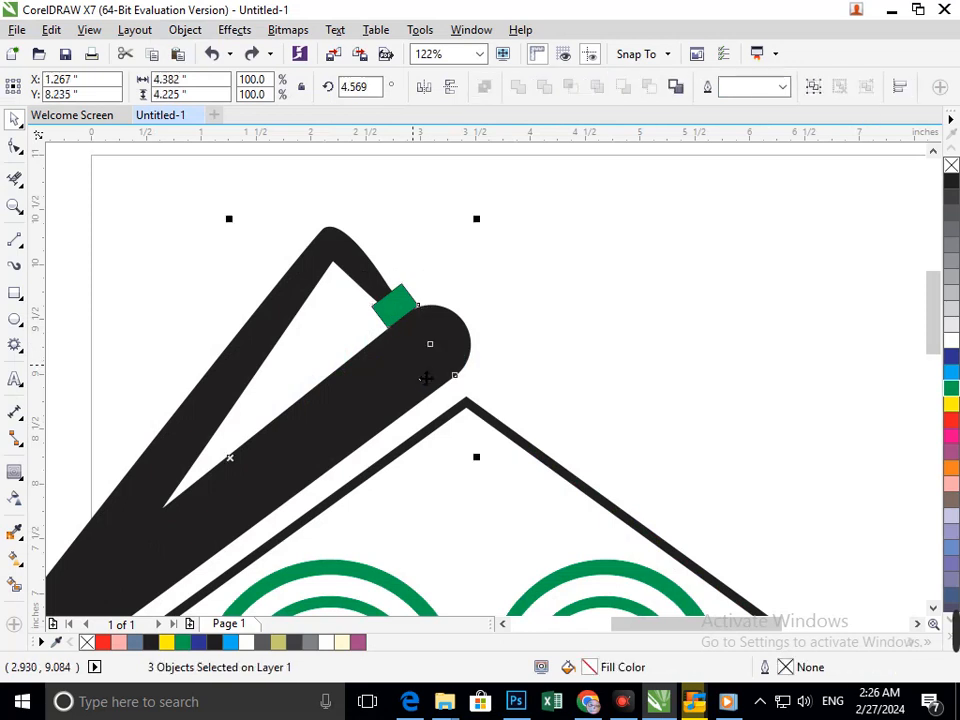
left_click(618, 345)
left_click_drag(405, 388, 304, 484)
key("ctrl+z")
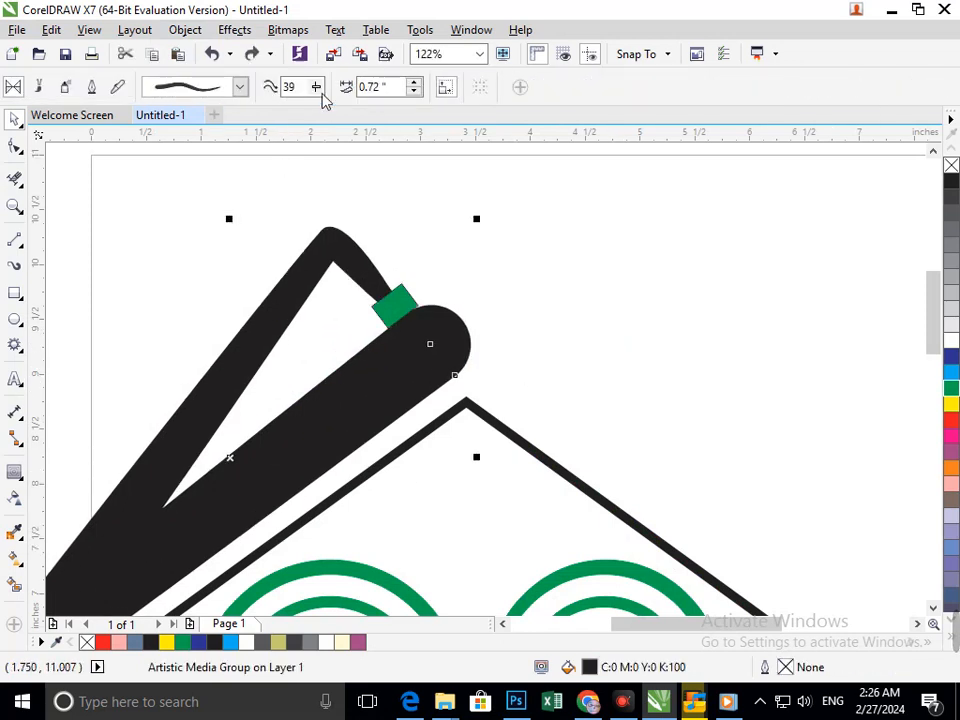
left_click(185, 30)
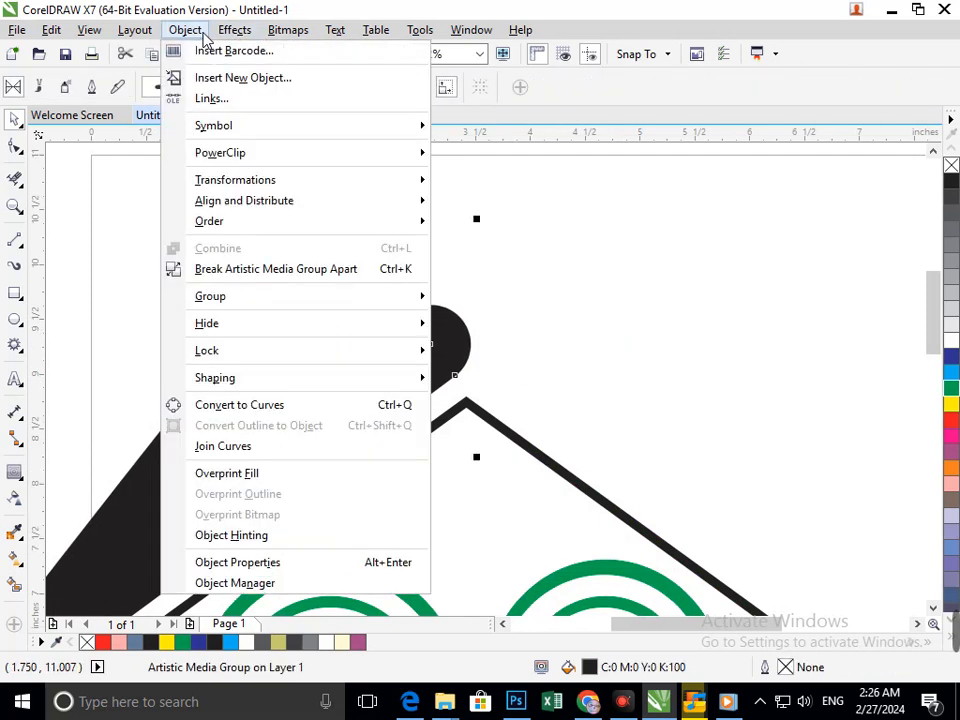
left_click(249, 404)
left_click(560, 393)
left_click_drag(362, 382, 276, 450)
key("ctrl+z")
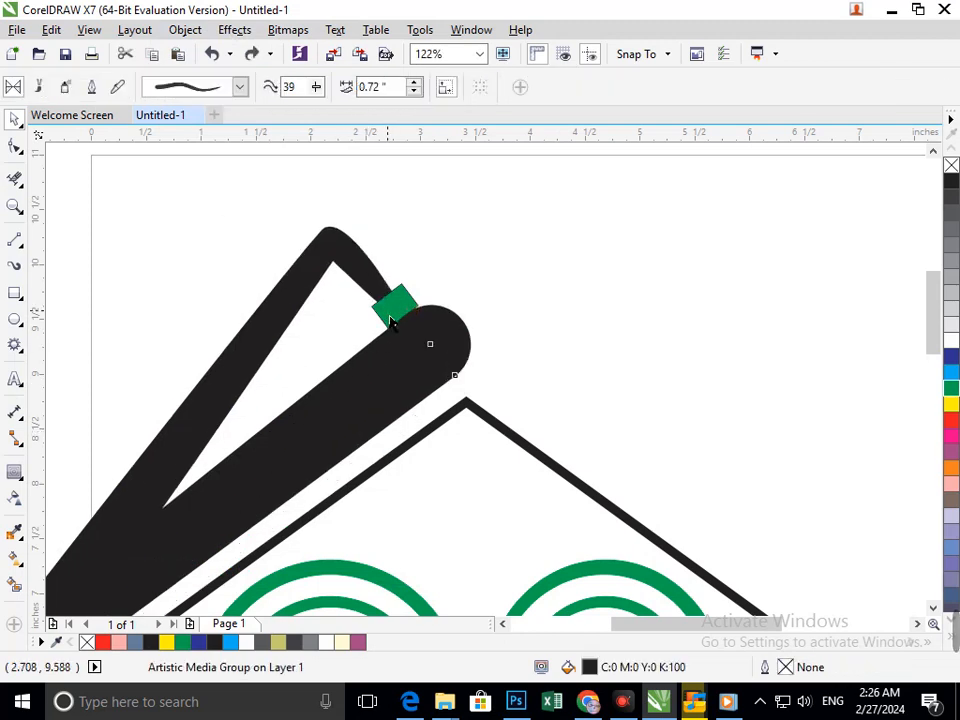
Step: Try moving the green rectangle away from the rounded cap, and undo the move
key("Escape")
left_click_drag(400, 309, 442, 275)
key("ctrl+z")
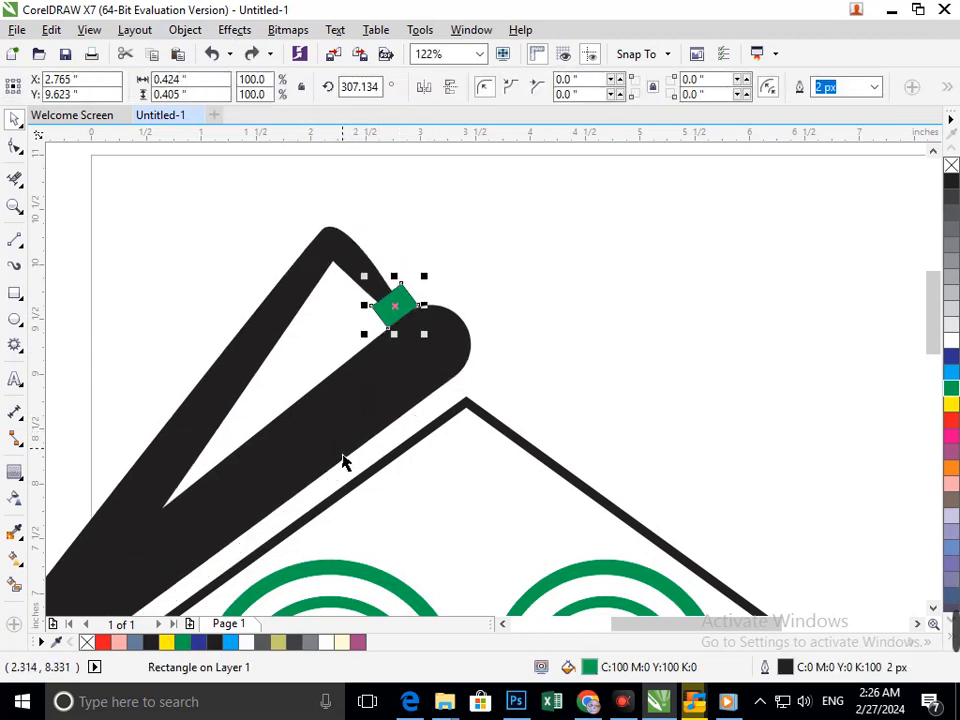
key("ctrl+z")
left_click(589, 317)
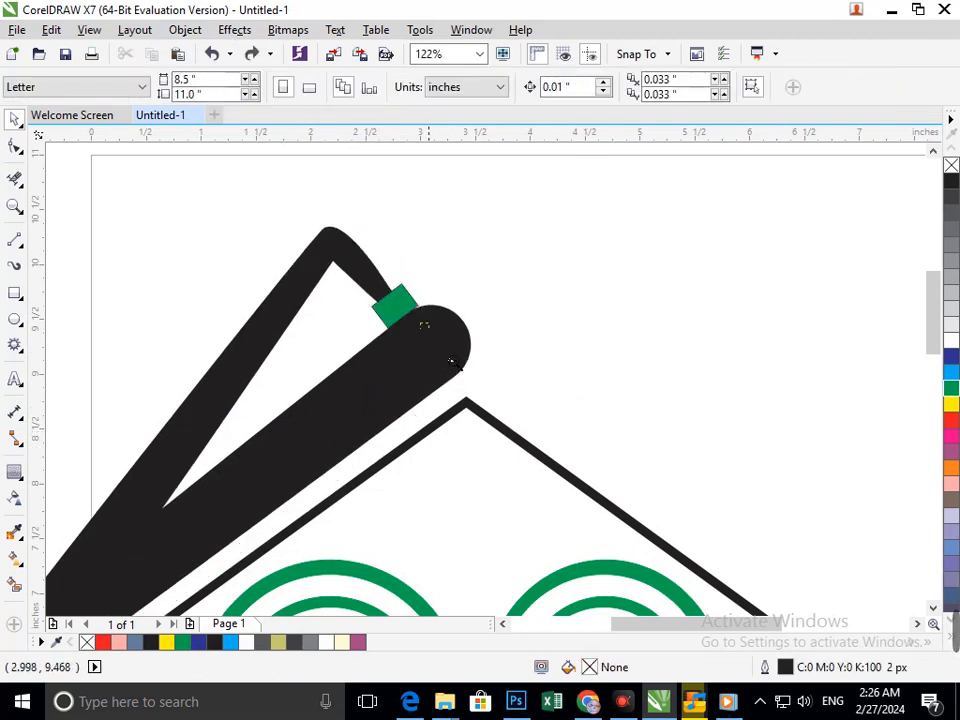
key("F3")
scroll(507, 360, "down", 1)
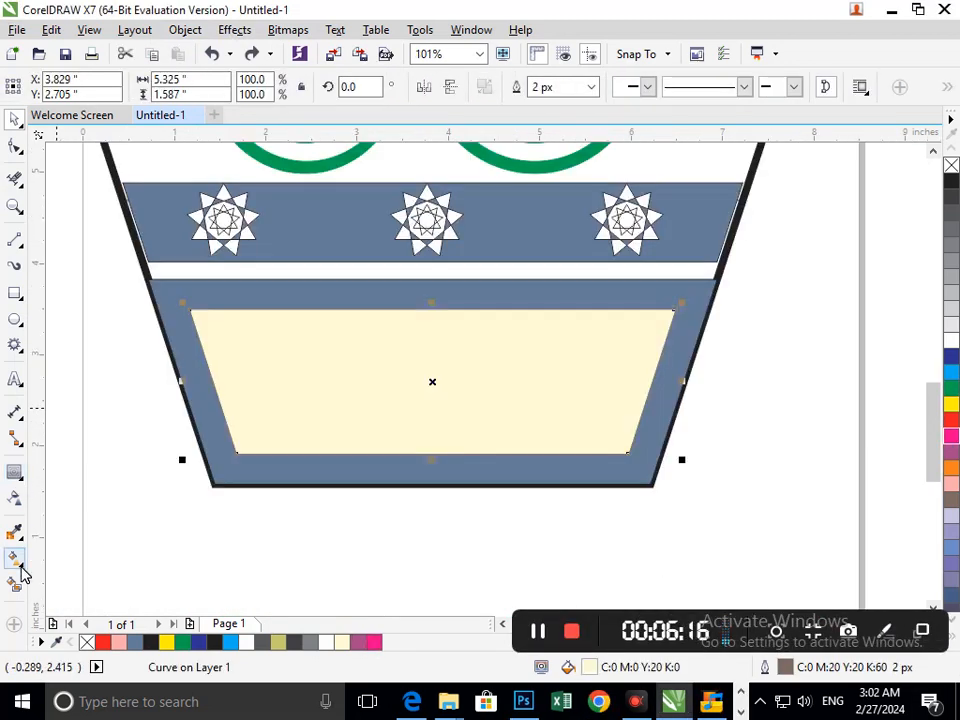
Step: Try a horizontal cream-to-white fountain fill across the lower inner panel, and undo it
left_click(15, 560)
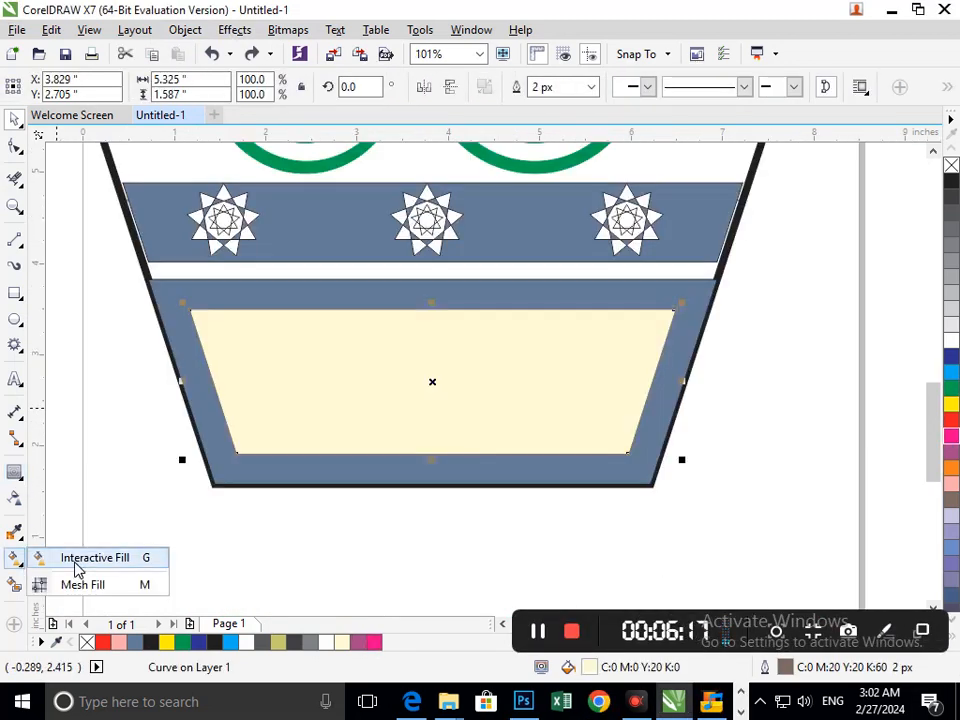
left_click(77, 563)
left_click_drag(215, 389, 643, 382)
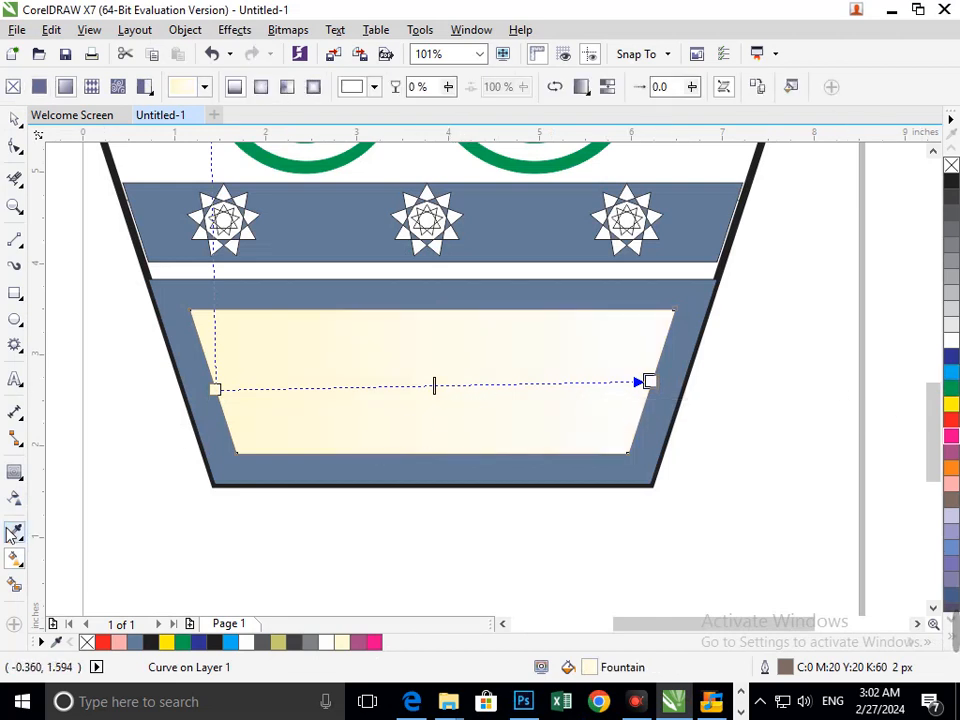
key("ctrl+z")
Step: Apply a nearly horizontal linear fountain transparency across the cream inner panel, with its end node at 58%
left_click_drag(215, 391, 716, 388)
scroll(549, 403, "down", 4)
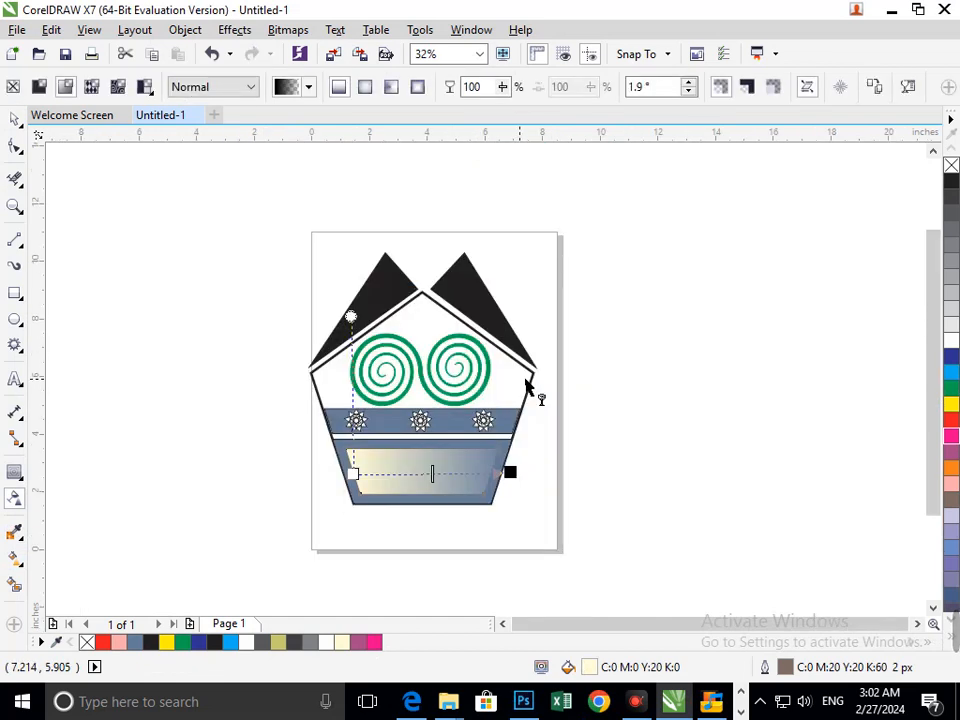
left_click(510, 474)
mouse_move(501, 499)
left_mouse_down()
mouse_move(486, 507)
mouse_move(518, 500)
mouse_move(497, 502)
left_mouse_up()
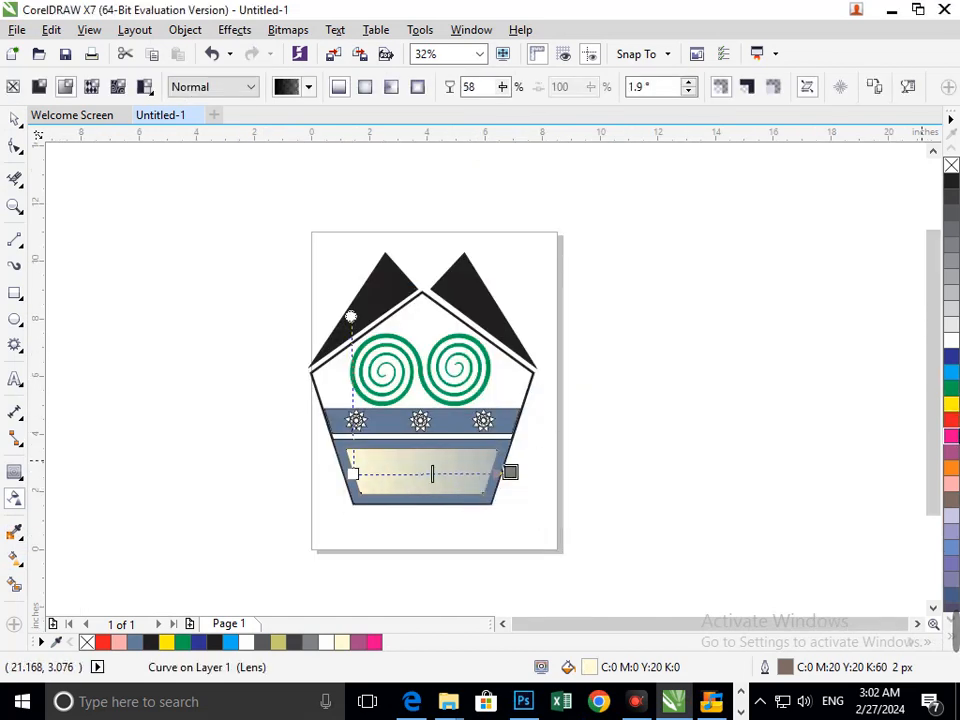
Step: Set the end node of the inner panel's fountain transparency to 63%
left_click(510, 474)
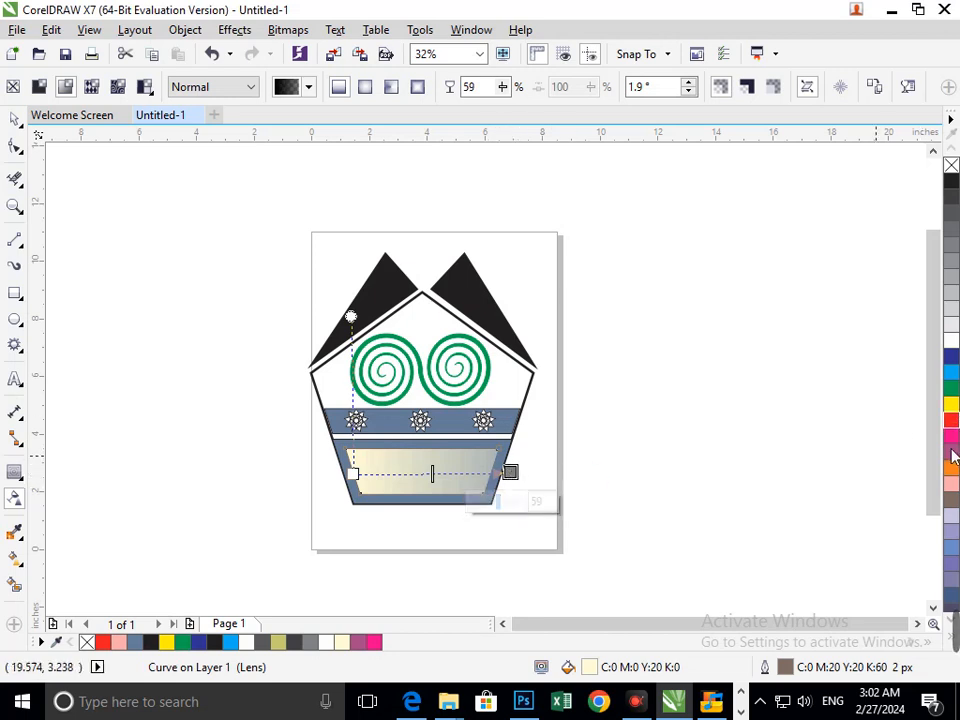
left_click(951, 372)
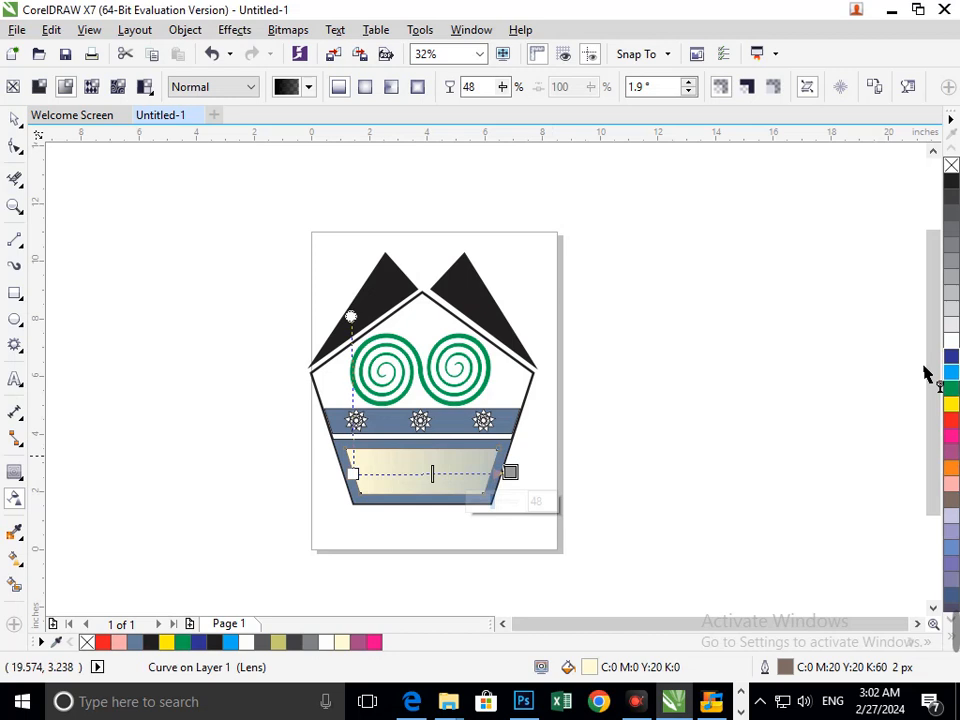
left_click(353, 474)
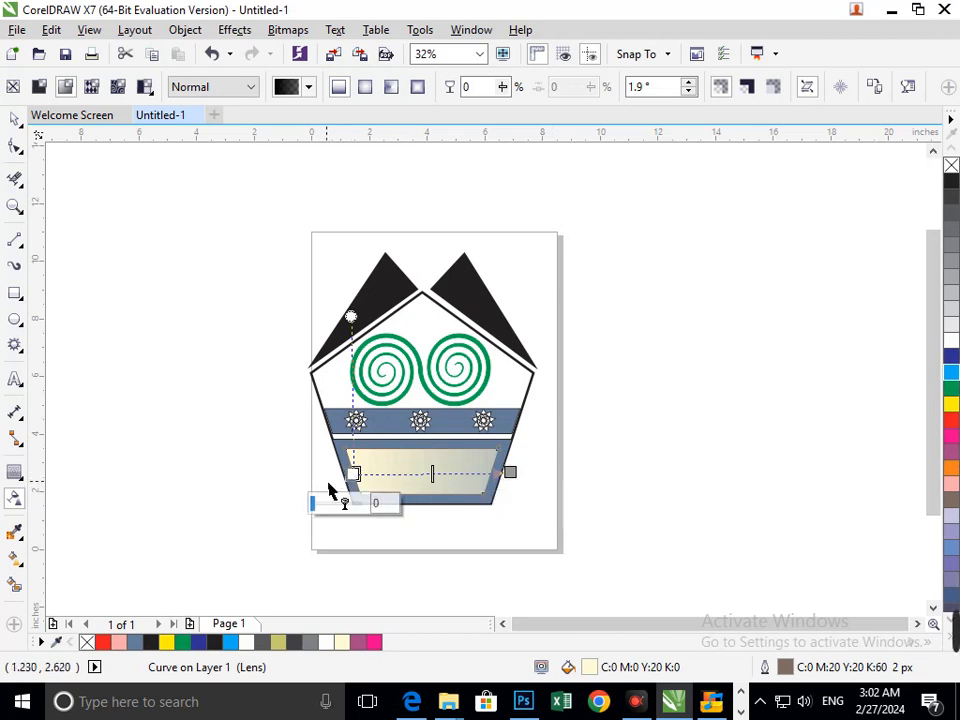
left_click(510, 473)
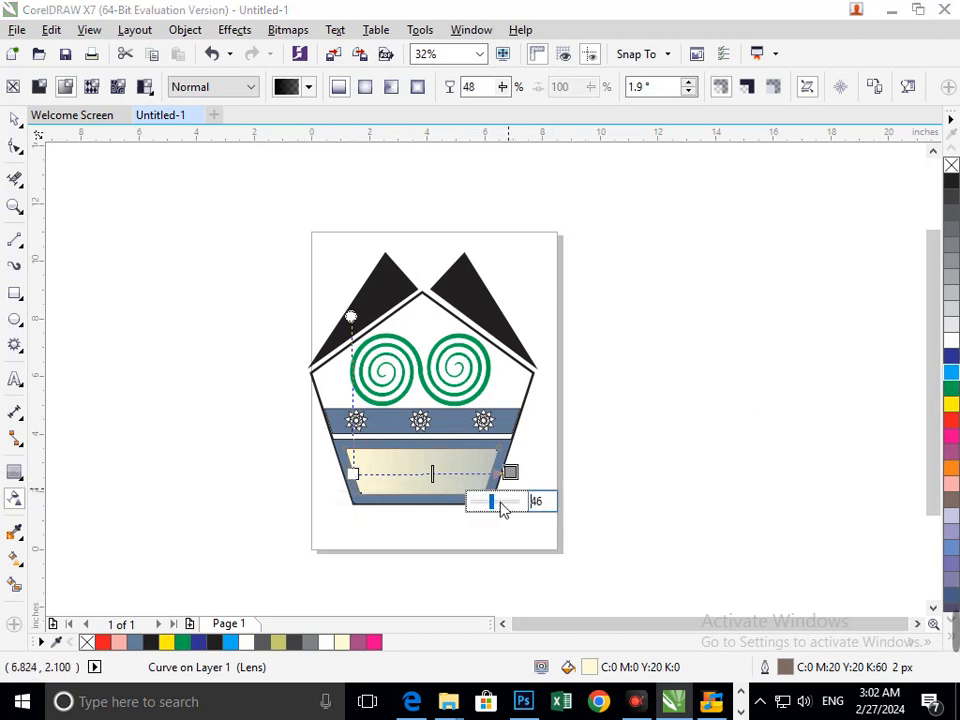
left_click_drag(503, 509, 519, 487)
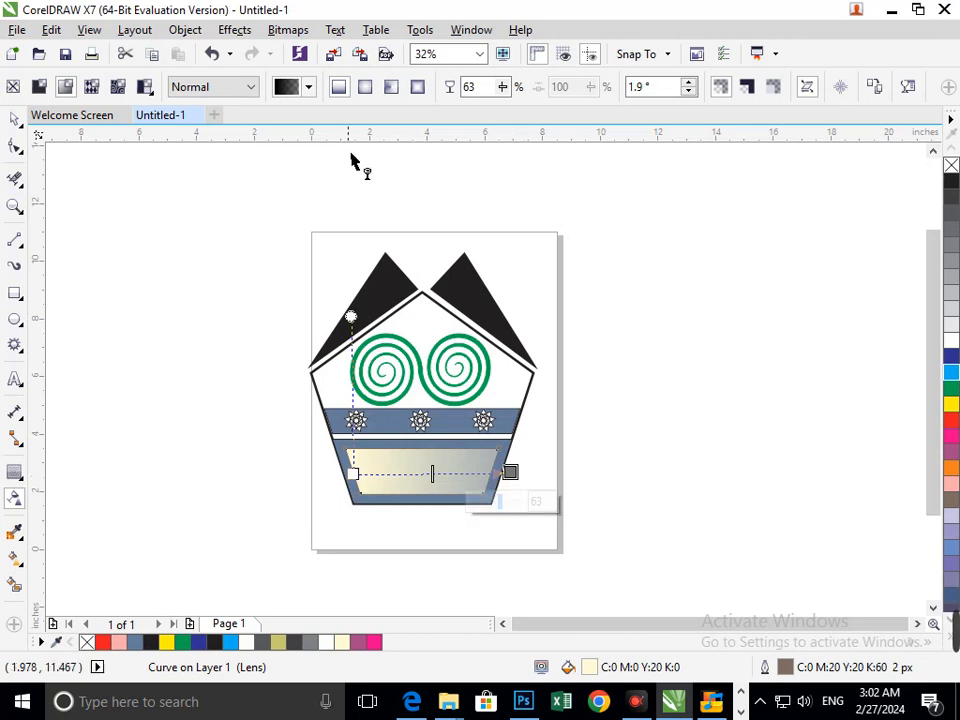
Step: Change the inner panel's transparency to a rectangular fountain after trying elliptical and conical, and adjust its end handle
left_click(365, 90)
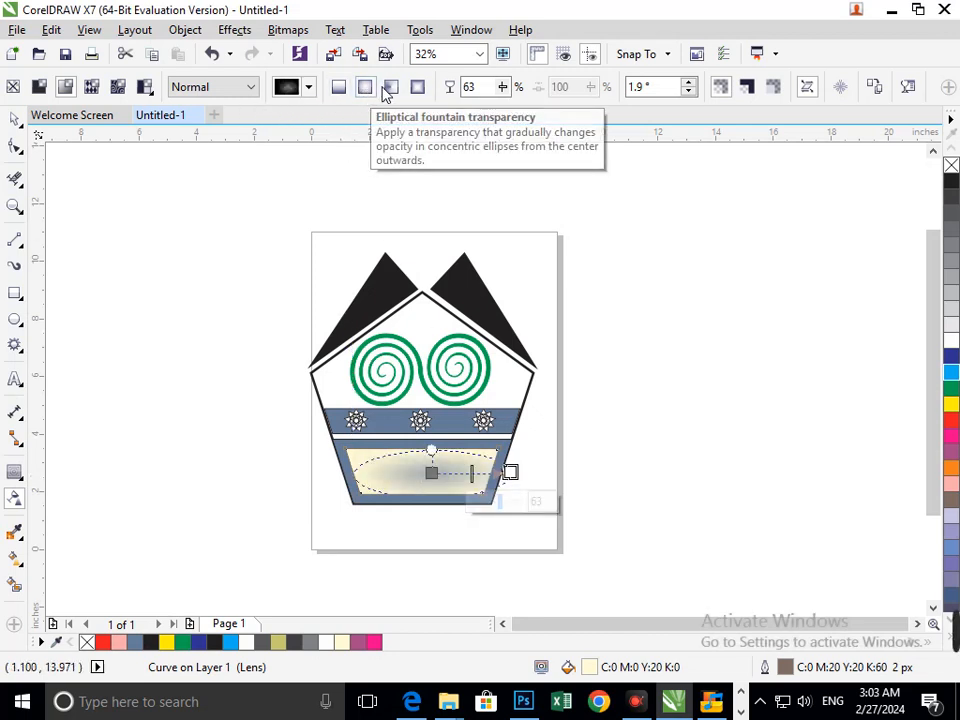
left_click(390, 90)
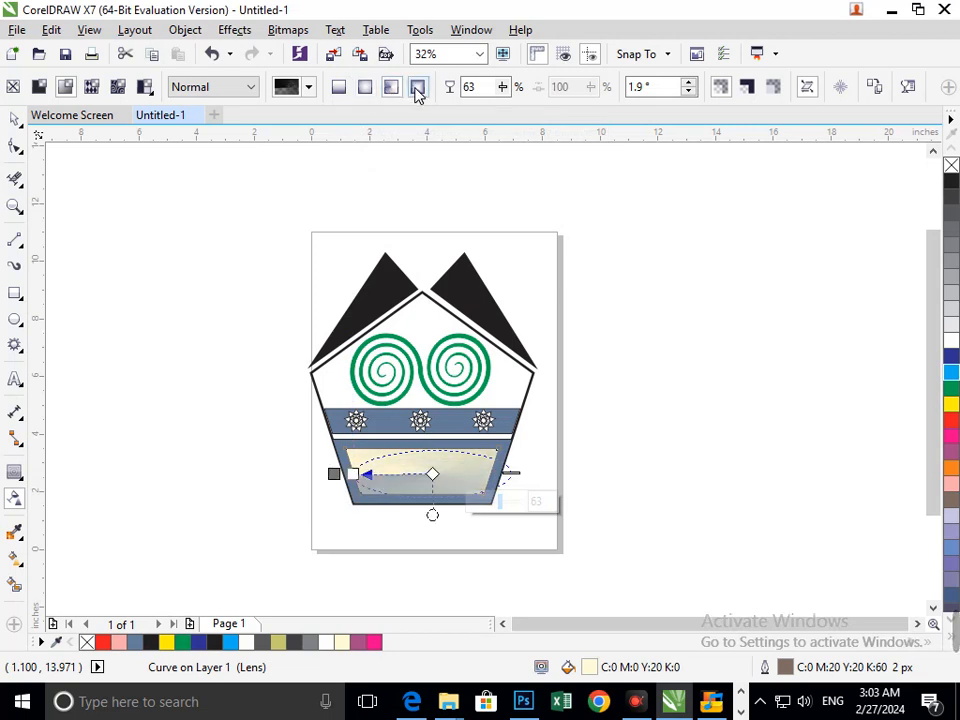
left_click(417, 88)
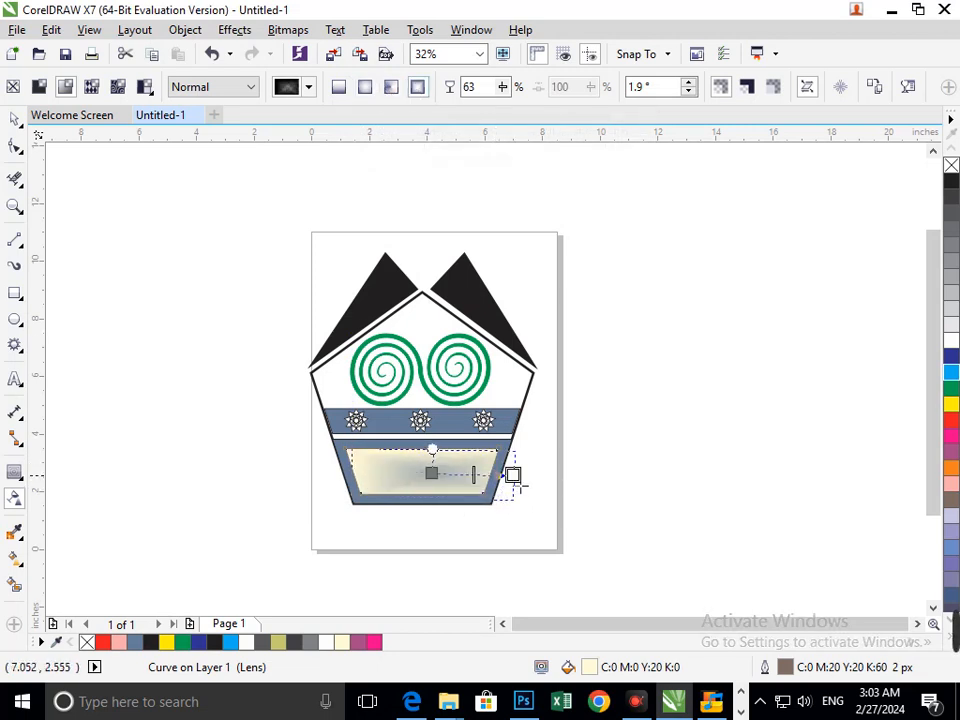
left_click_drag(514, 477, 488, 477)
left_click_drag(518, 482, 523, 480)
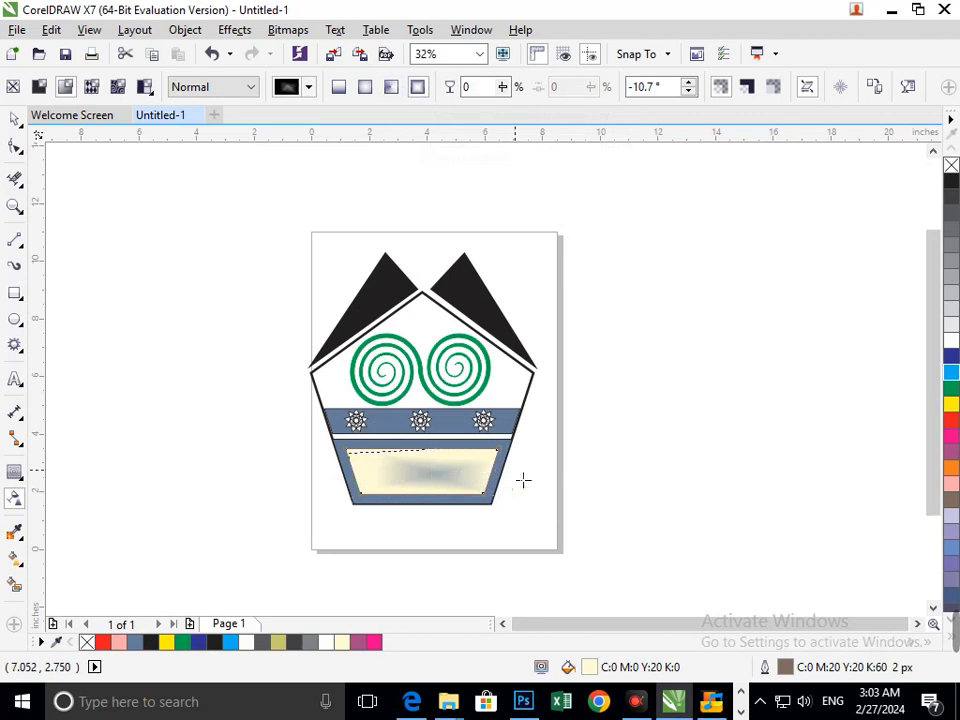
left_click(14, 120)
left_click(696, 489)
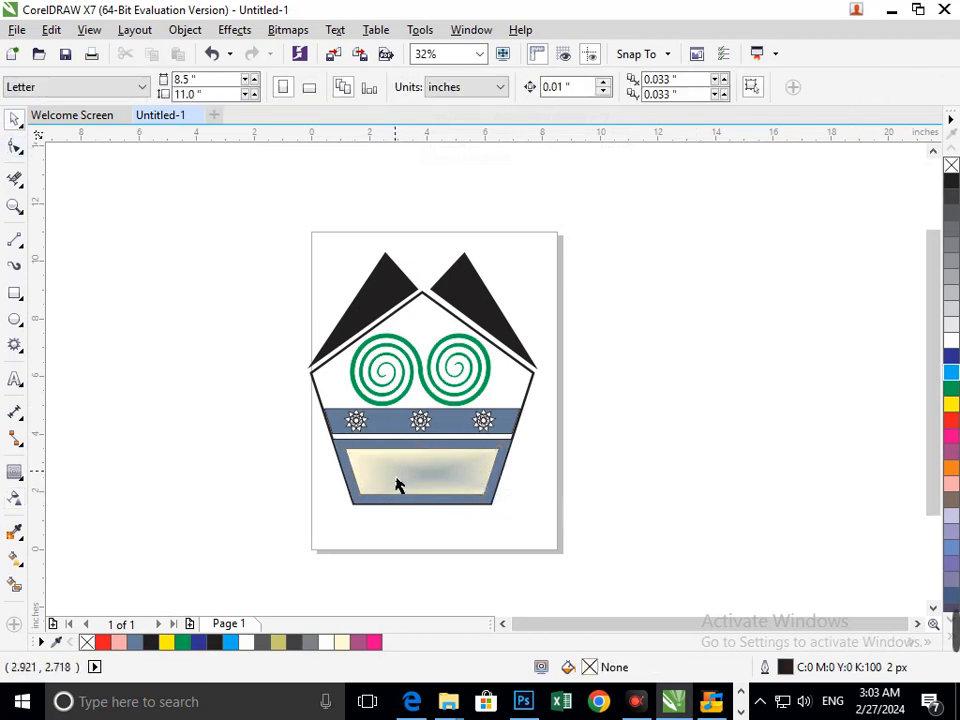
Step: Try shifting the inner panel sideways, and undo the move to restore its place in the blue-grey frame
scroll(415, 500, "up", 3)
left_click(444, 414)
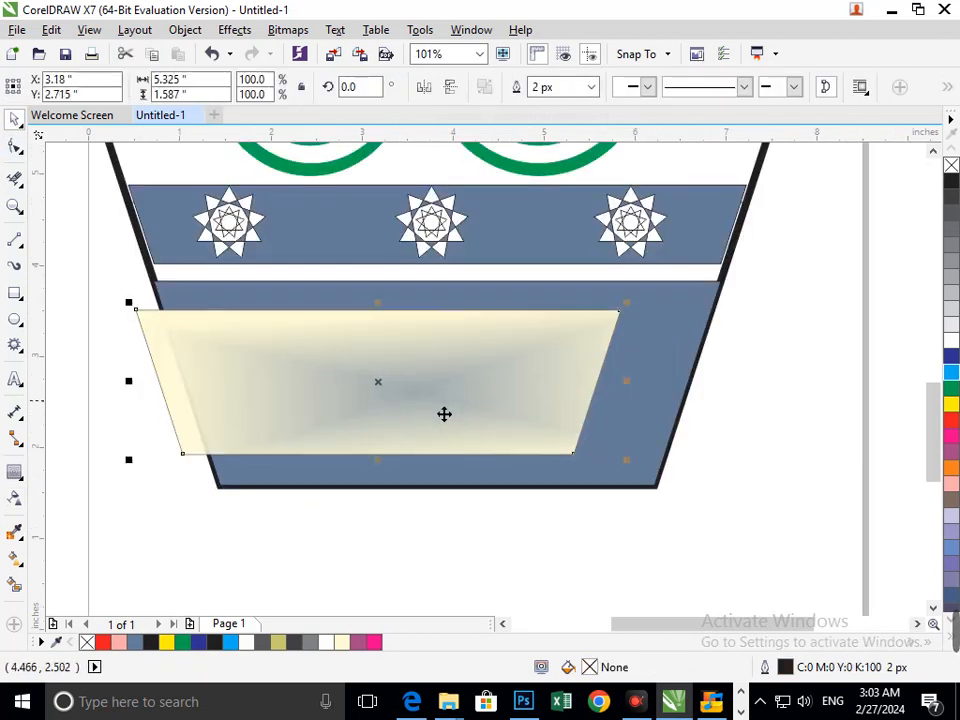
left_click_drag(438, 414, 497, 415)
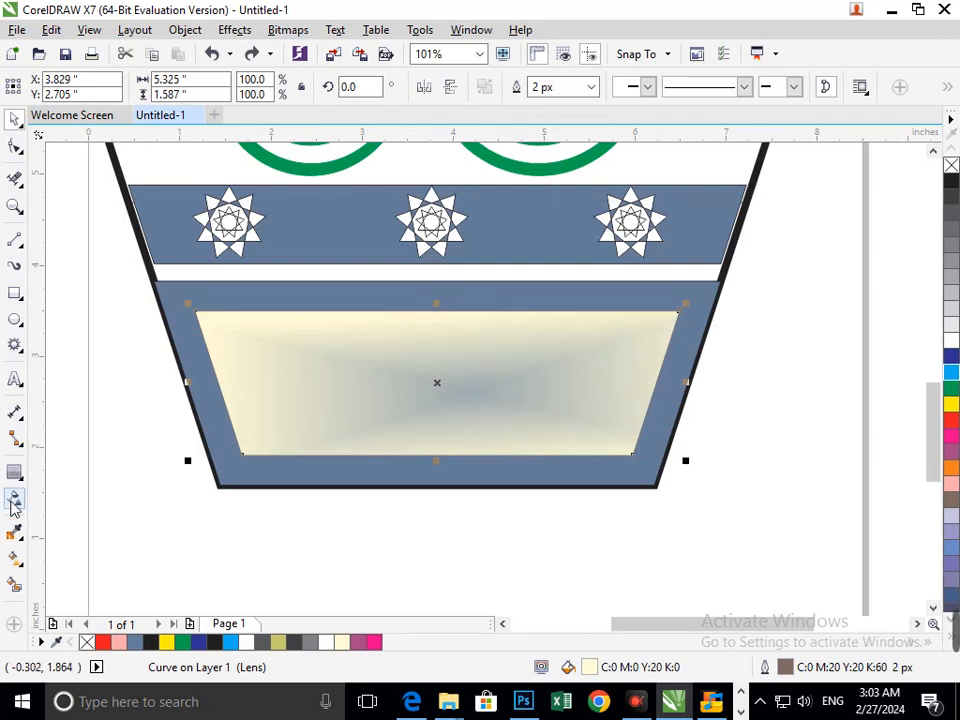
scroll(497, 506, "down", 3)
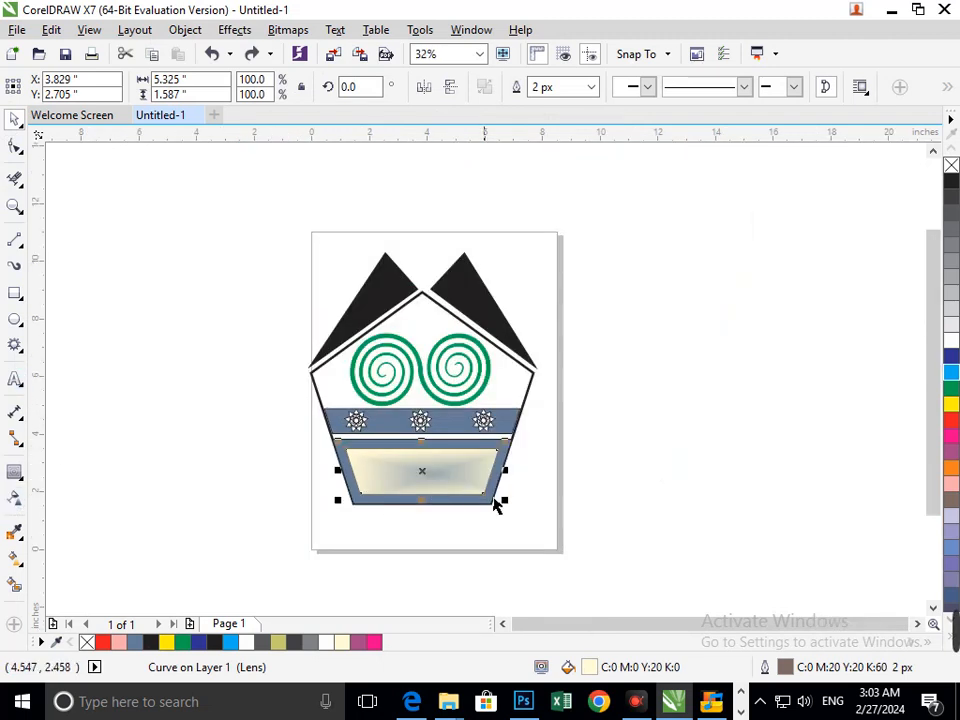
left_click(579, 538)
scroll(493, 545, "up", 3)
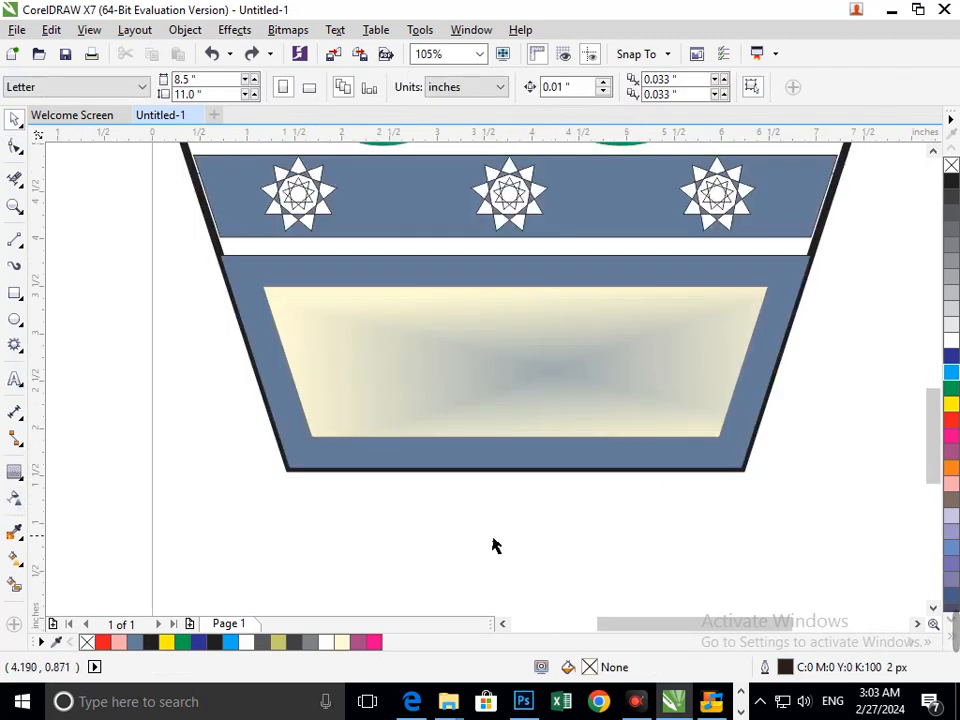
Step: Draw a rectangle about 4.54 × 1.27 in over the gradient inner panel
left_click(17, 300)
left_click(75, 290)
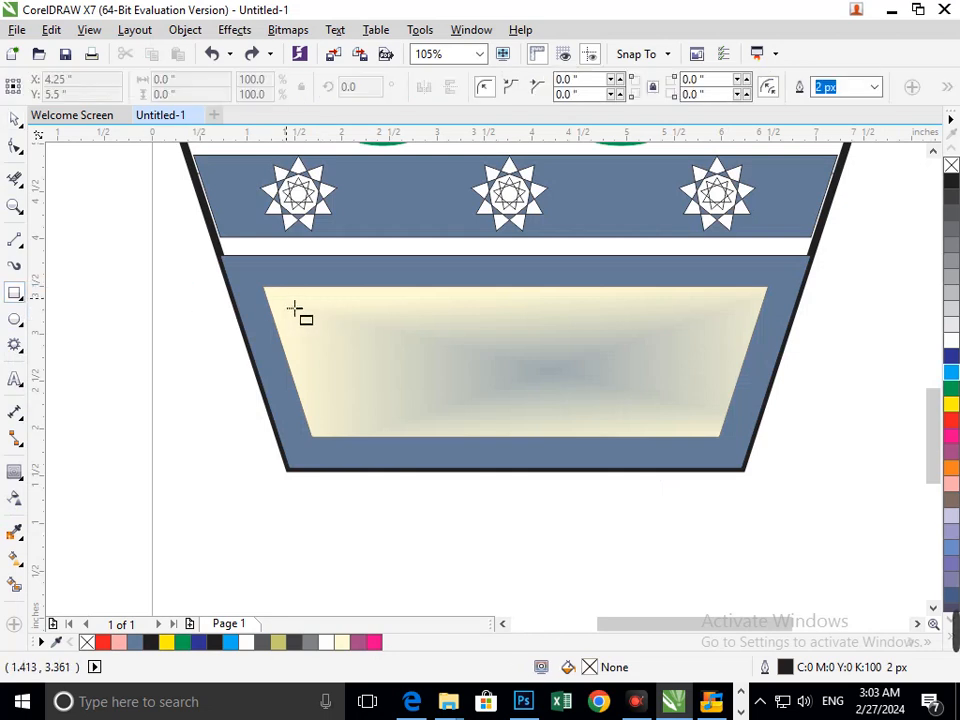
left_click_drag(287, 296, 717, 416)
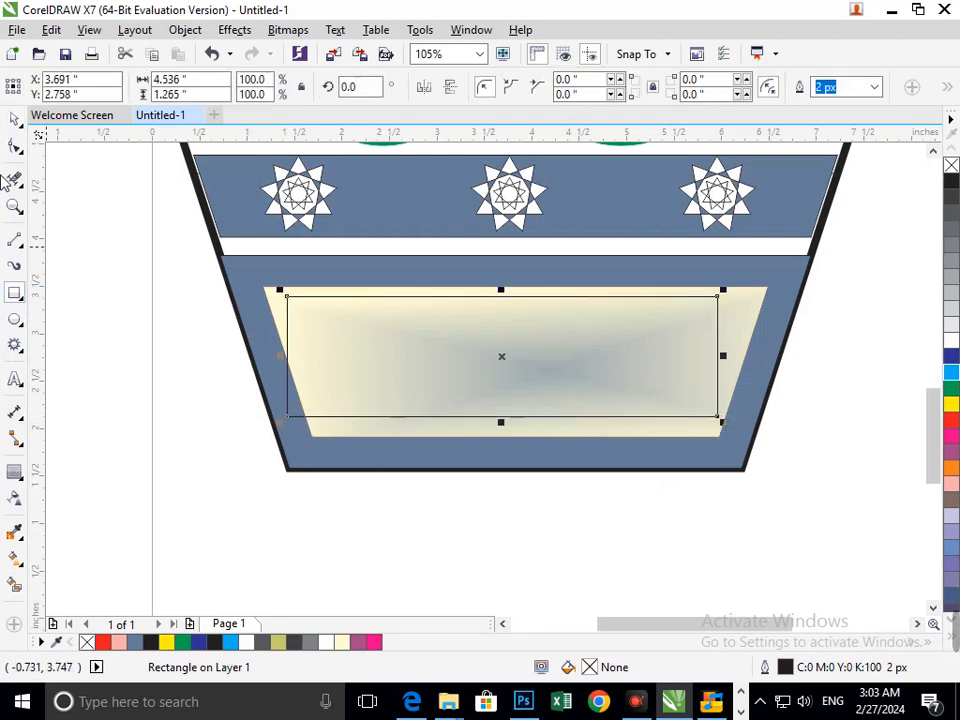
Step: Skew the new rectangle horizontally so its lower edge shifts right and its left side slants like the panel's
left_click(15, 119)
left_click(366, 398)
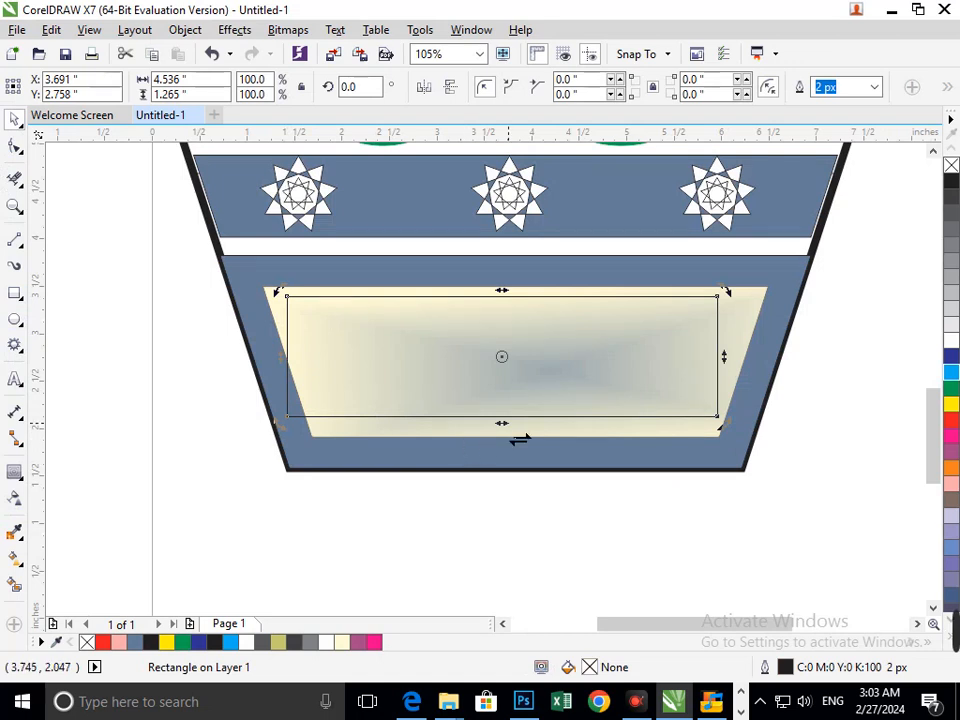
left_click_drag(519, 440, 553, 461)
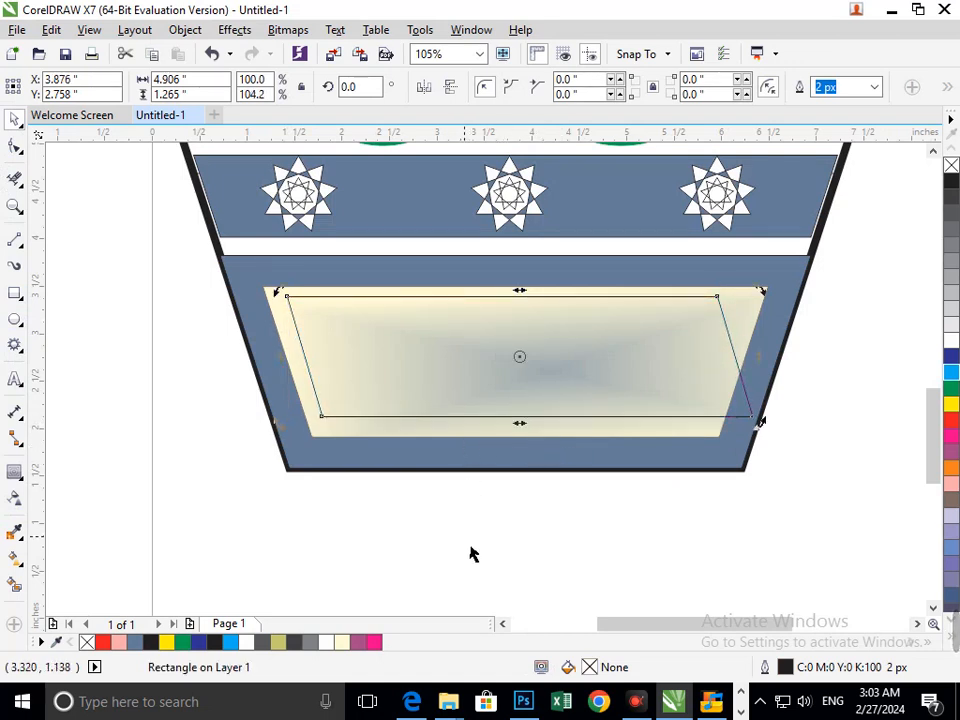
Step: Convert the skewed rectangle to curves and shift its two right corner nodes to form a trapezoid parallel to the panel's edges
left_click(669, 420)
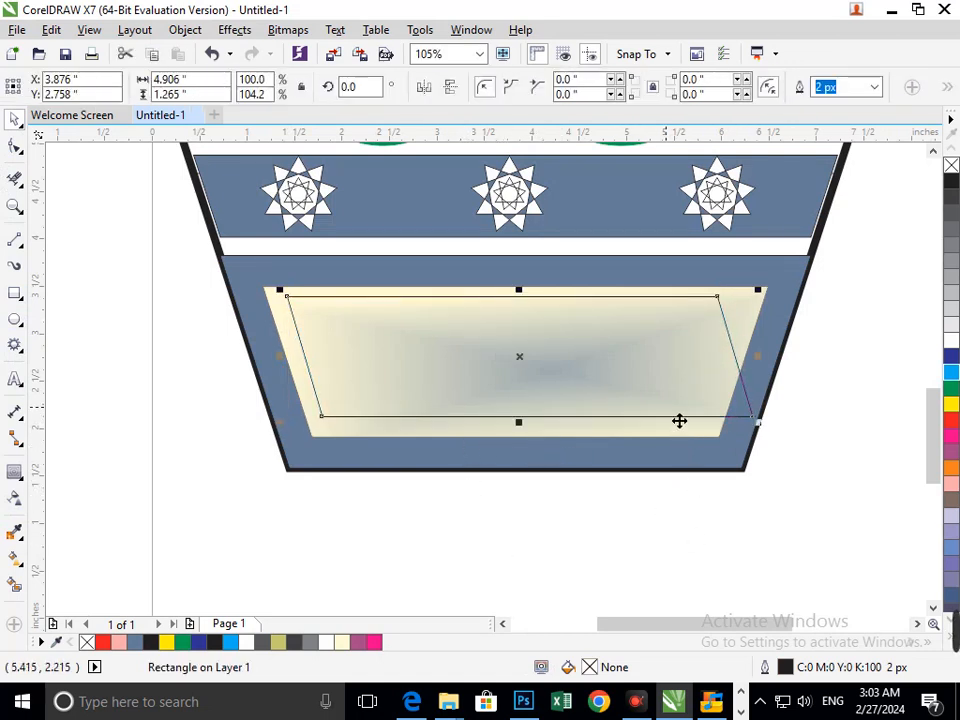
key("ctrl+q")
key("F10")
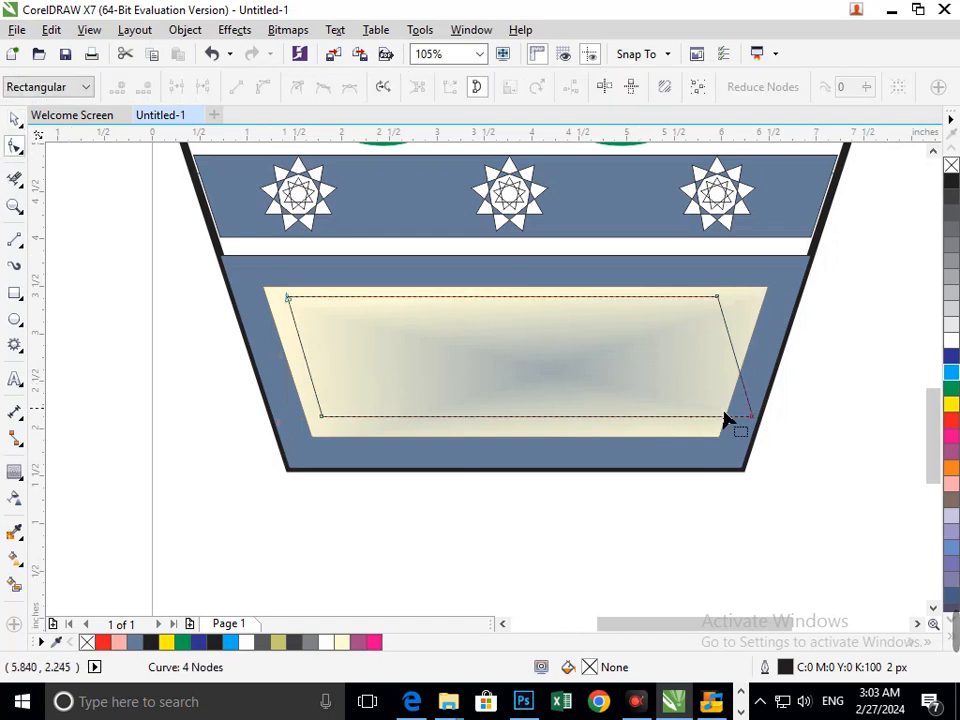
left_click_drag(752, 422, 705, 417)
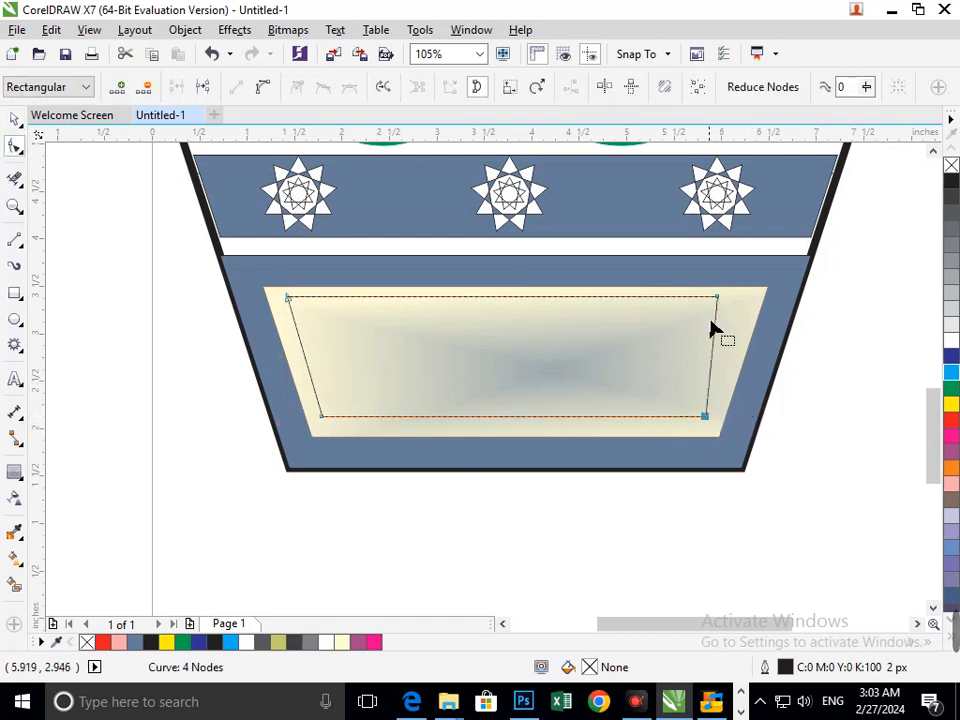
left_click_drag(714, 306, 746, 303)
scroll(431, 343, "down", 4)
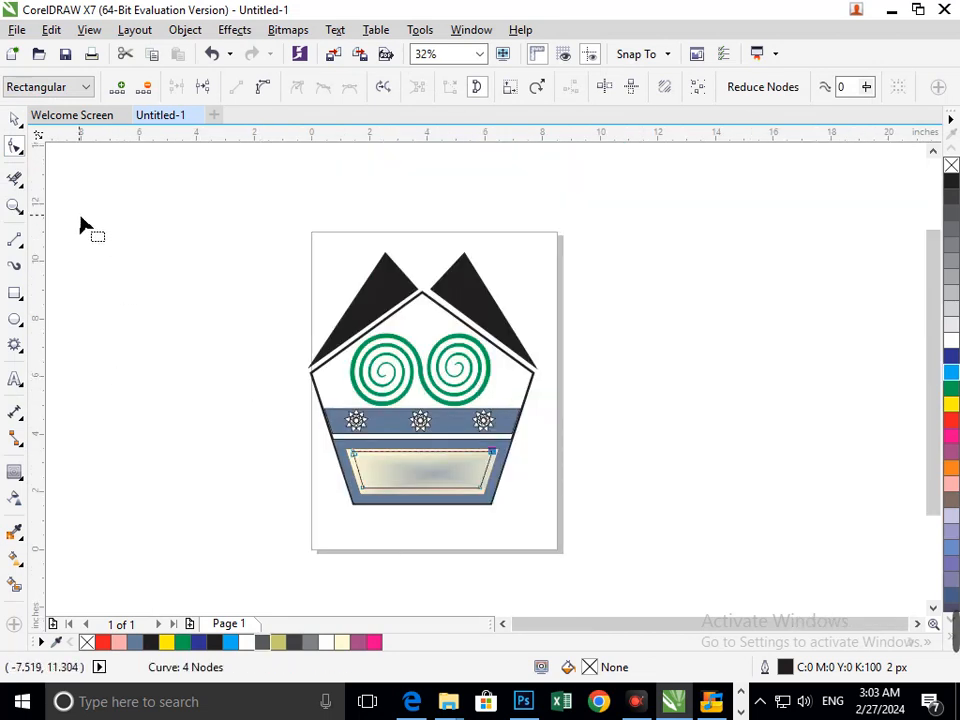
left_click(14, 119)
left_click(531, 474)
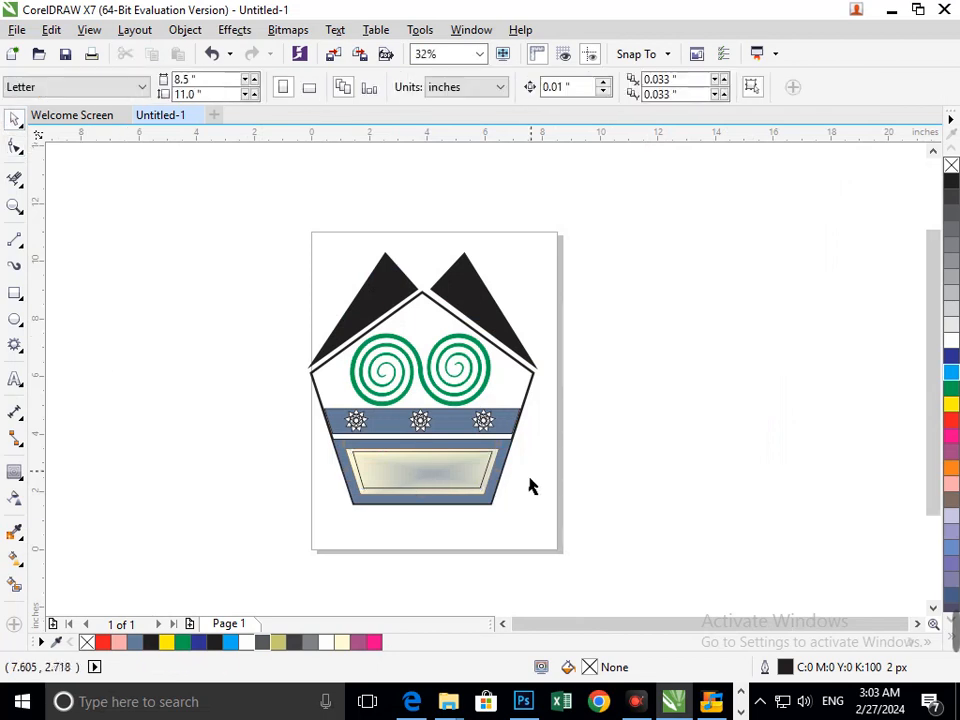
Step: Try moving the gradient panel out of its place, and undo the move
left_click_drag(473, 472, 445, 479)
key("ctrl+z")
key("Escape")
Step: Fill the inner trapezoid white and shift it slightly down to centre it within the cream panel
scroll(420, 511, "up", 3)
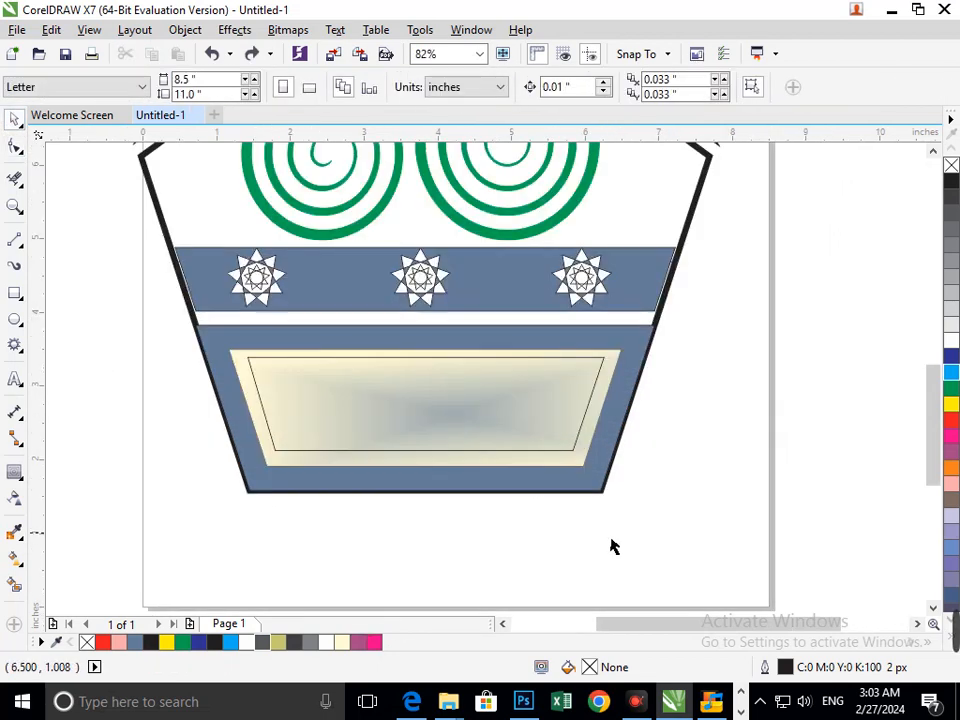
left_click_drag(513, 448, 527, 452)
key("Escape")
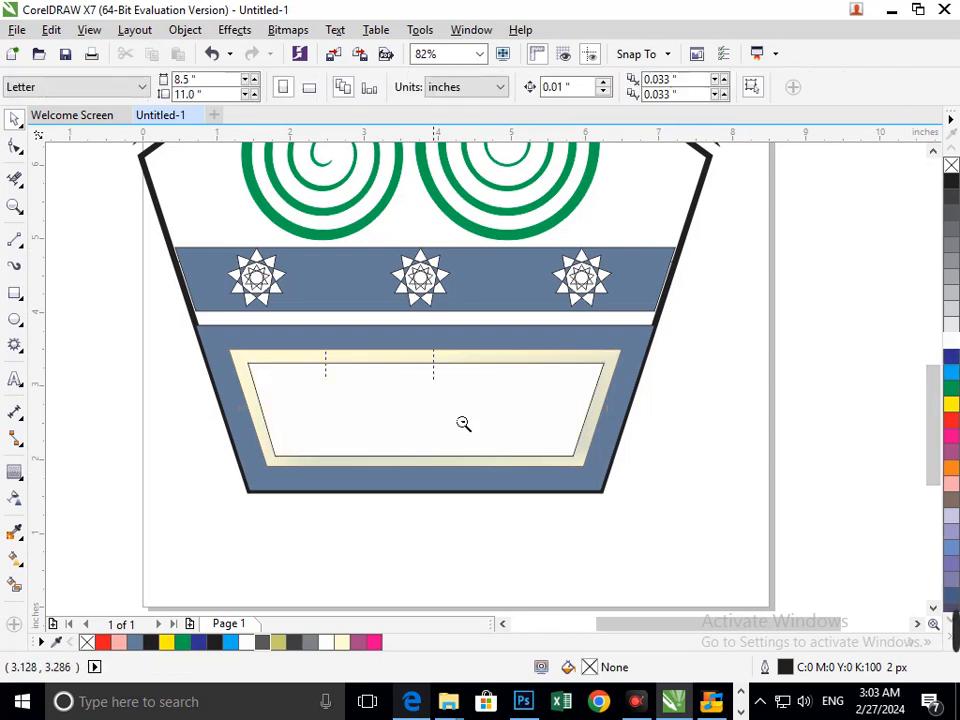
scroll(463, 424, "down", 3)
scroll(360, 483, "up", 3)
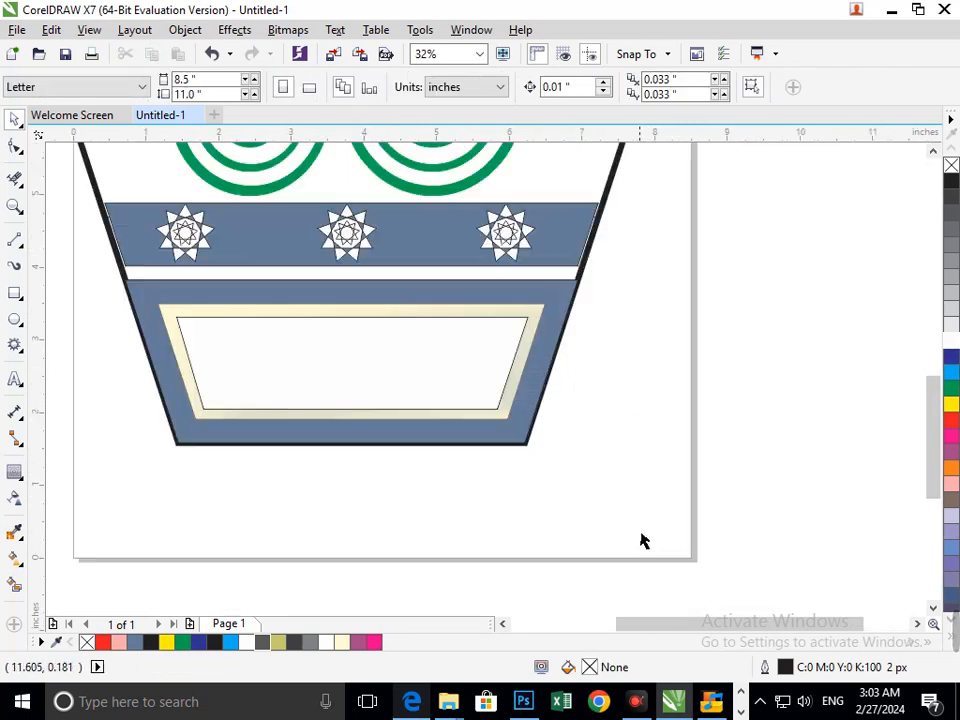
scroll(338, 366, "down", 3)
scroll(660, 572, "up", 1)
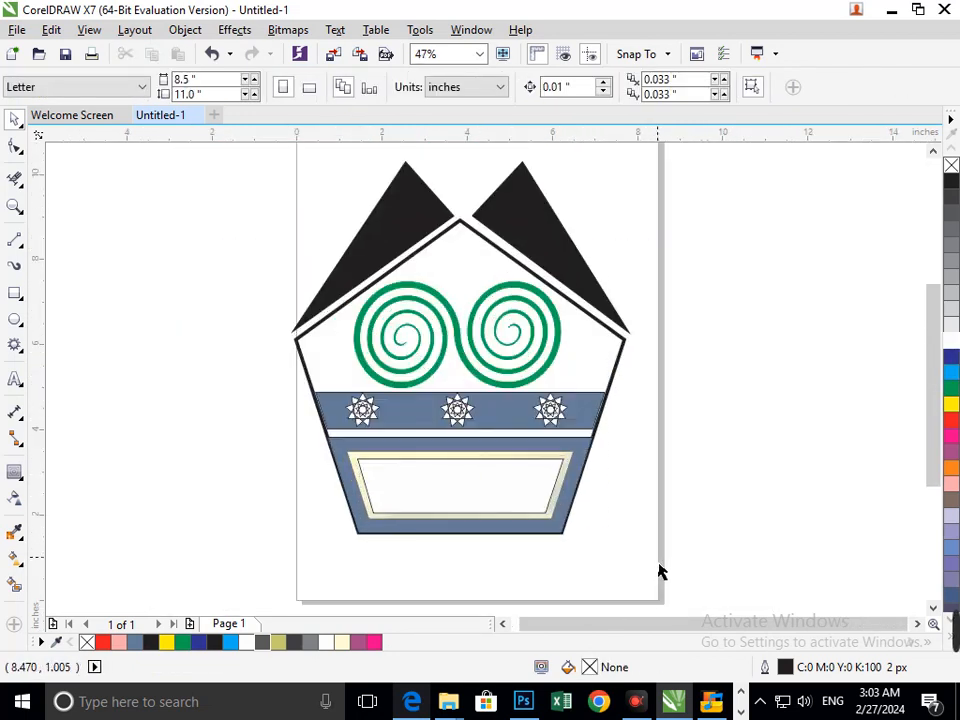
Step: Move both green spirals together out of the pentagon onto the empty area beyond the page's right edge
left_click(478, 381)
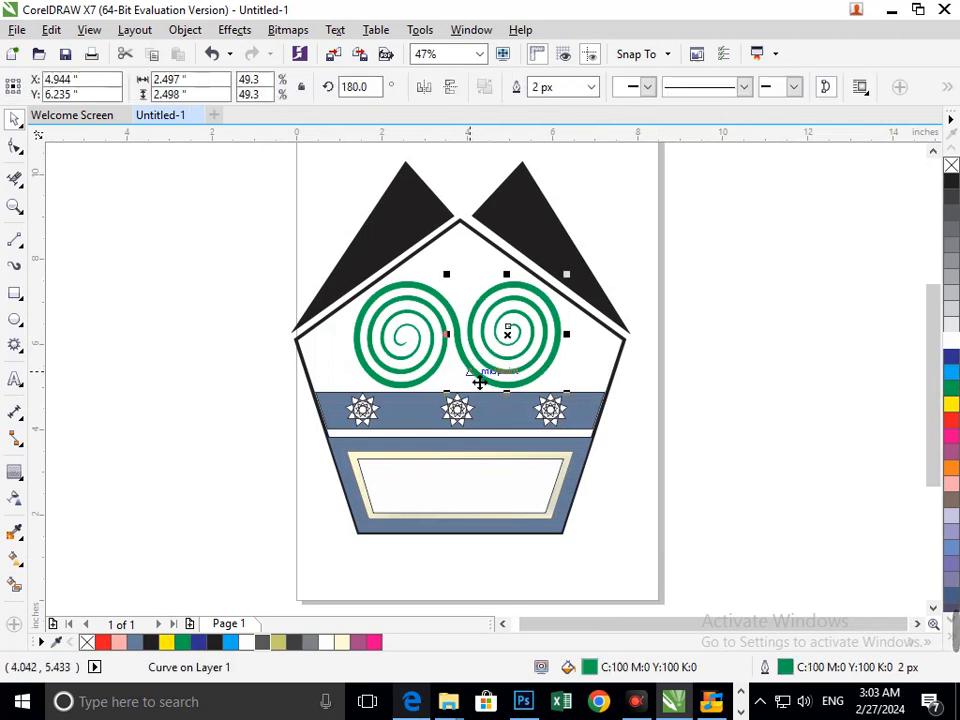
left_click(414, 396, "shift")
left_click_drag(414, 396, 723, 421)
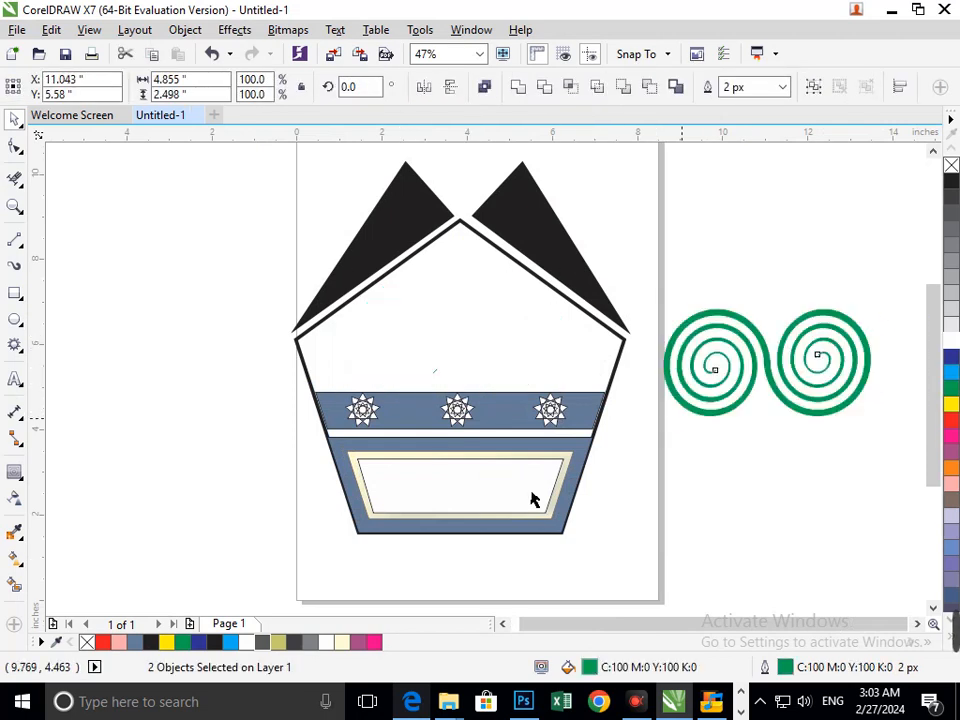
Step: Create a Smart Fill shape in the pentagon's empty upper area and colour it green
left_click(15, 585)
left_click(437, 360)
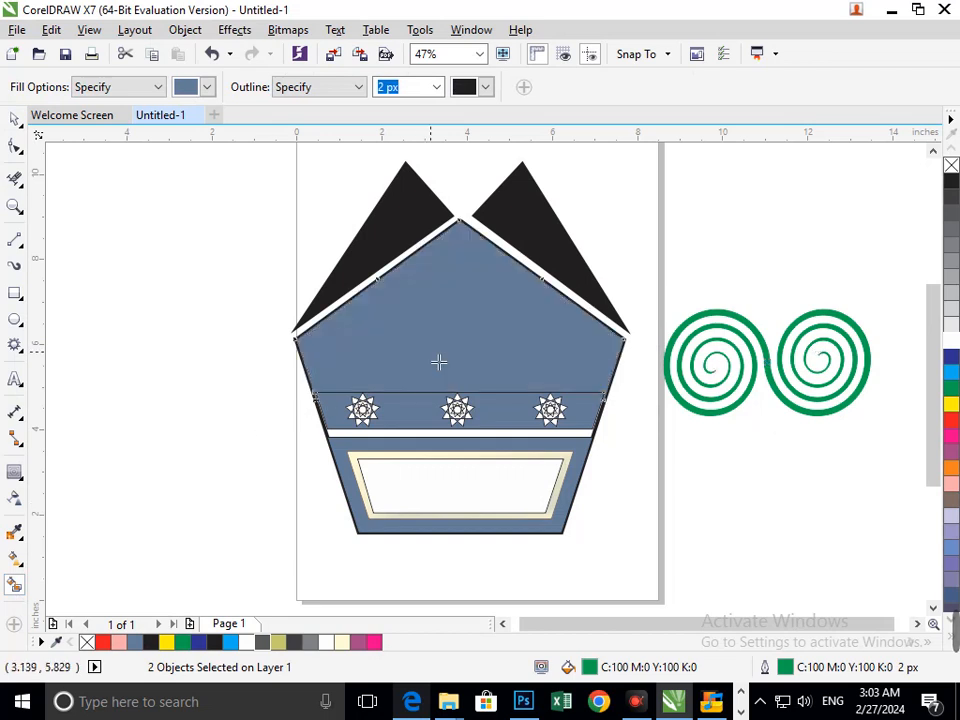
left_click(951, 390)
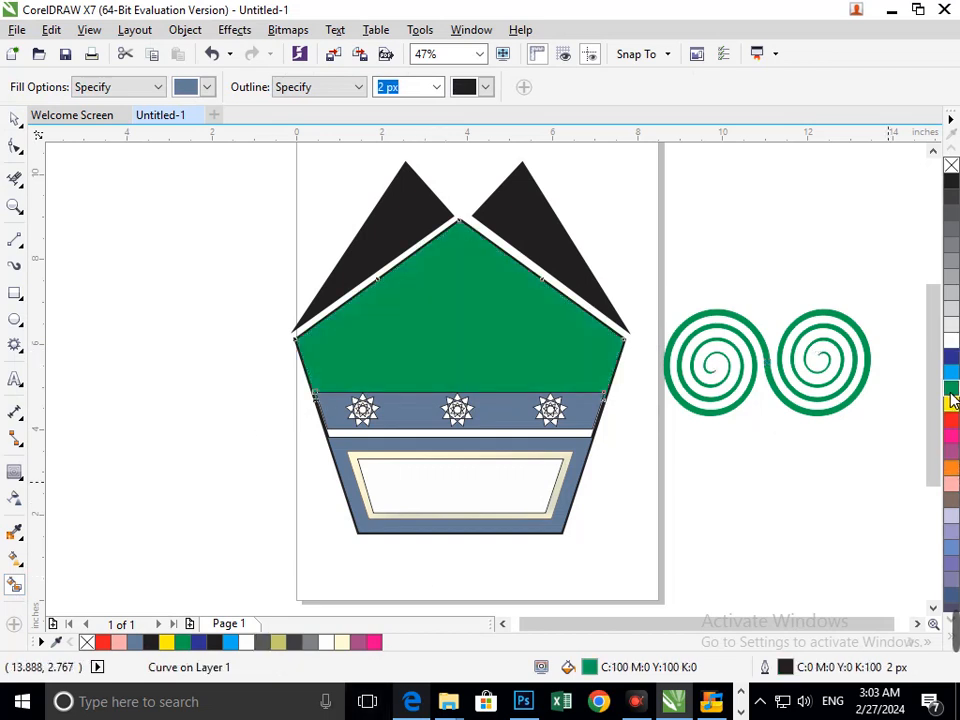
left_click(17, 119)
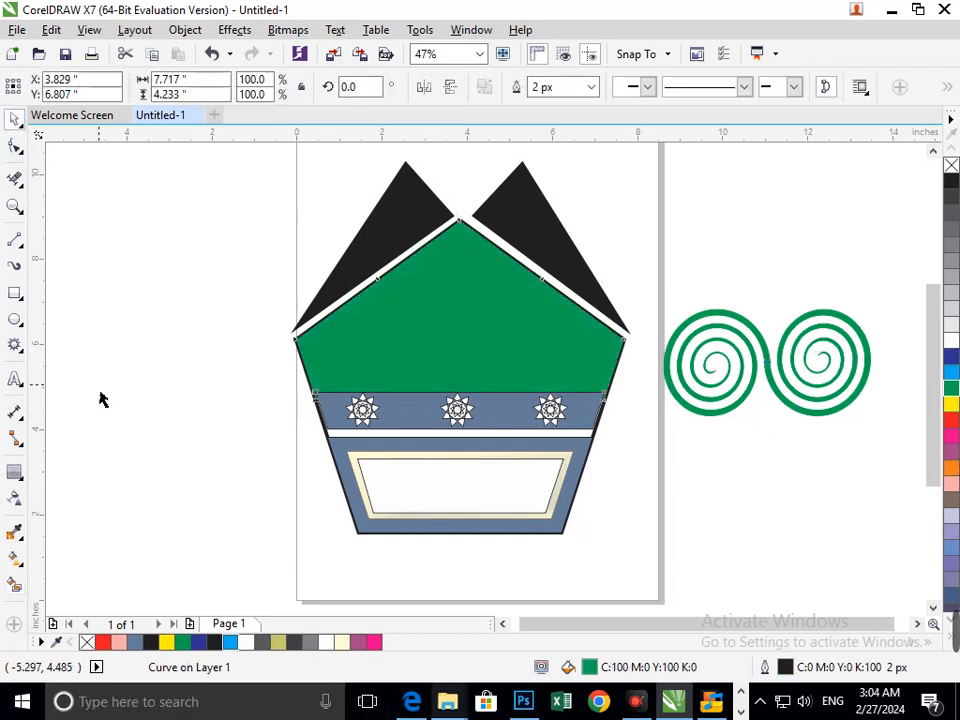
left_click(99, 396)
Step: Scale the green shape down about its centre to about 5.87 in wide, leaving a white margin inside the pentagon
left_click(405, 371)
left_click_drag(302, 426, 334, 407)
left_click(647, 508)
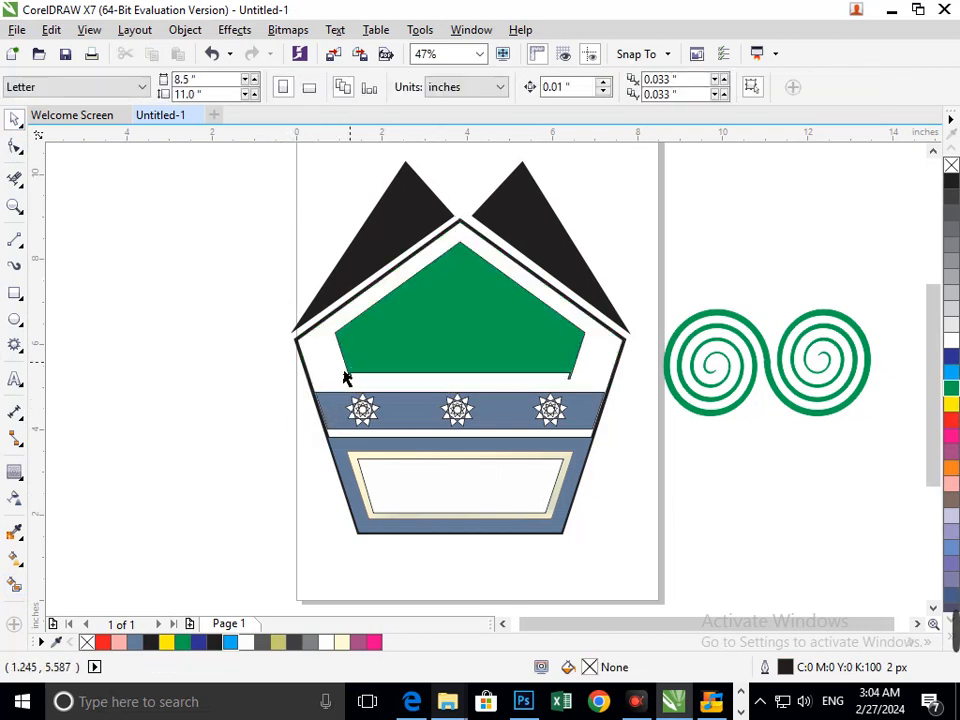
Step: Draw a rectangle about 0.43 × 0.22 in over the small tab at the green shape's lower-left corner, aligned with its bottom edge
left_click_drag(258, 318, 422, 408)
key("F2")
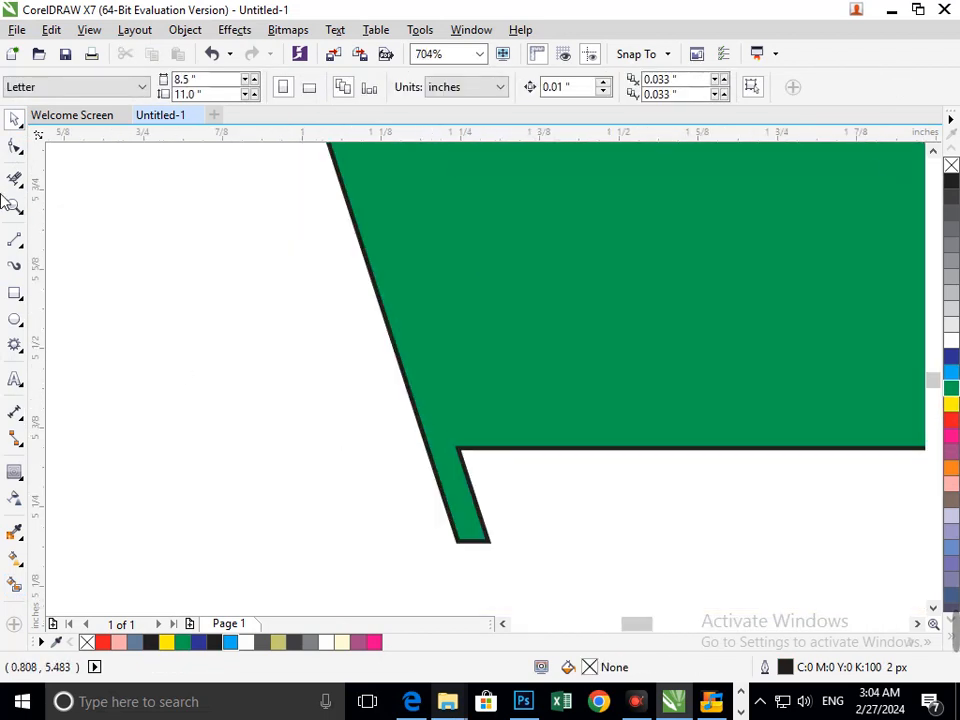
left_click(14, 291)
left_click_drag(567, 590, 305, 459)
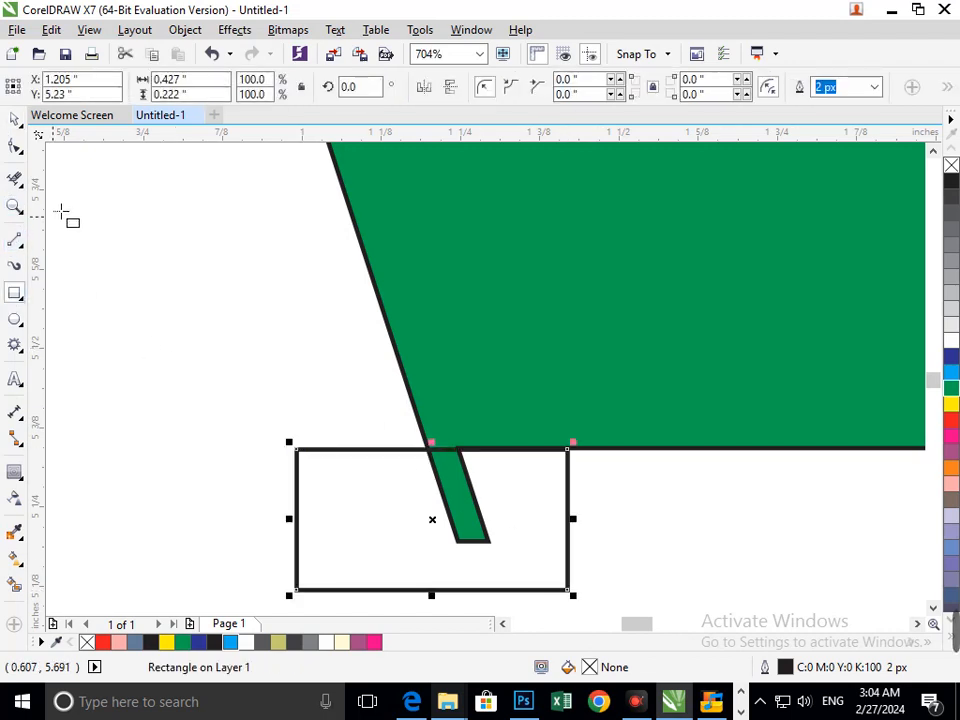
Step: Trim the lower-left tab off the green shape with the small rectangle
left_click(14, 120)
left_click(250, 440)
left_click(338, 532)
left_click(452, 340, "shift")
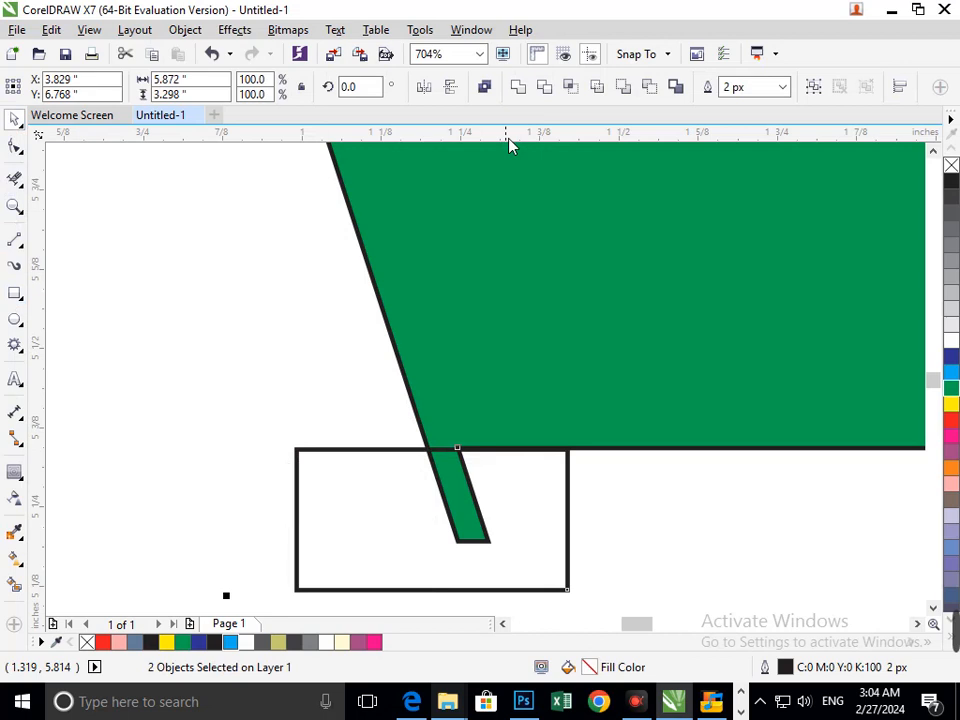
left_click(545, 88)
Step: Trim off the green shape's lower-right tab using the same small rectangle, and remove the rectangle
scroll(425, 503, "down", 4)
left_click_drag(328, 405, 708, 447)
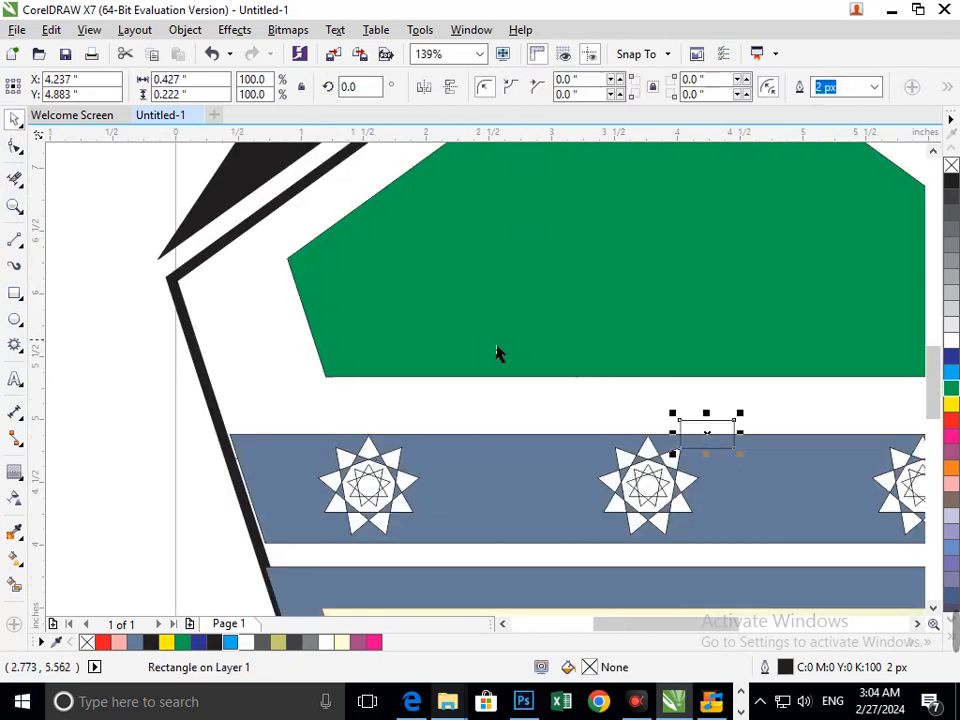
scroll(360, 371, "down", 3)
scroll(553, 381, "up", 3)
left_click_drag(322, 390, 623, 362)
left_click(516, 324, "shift")
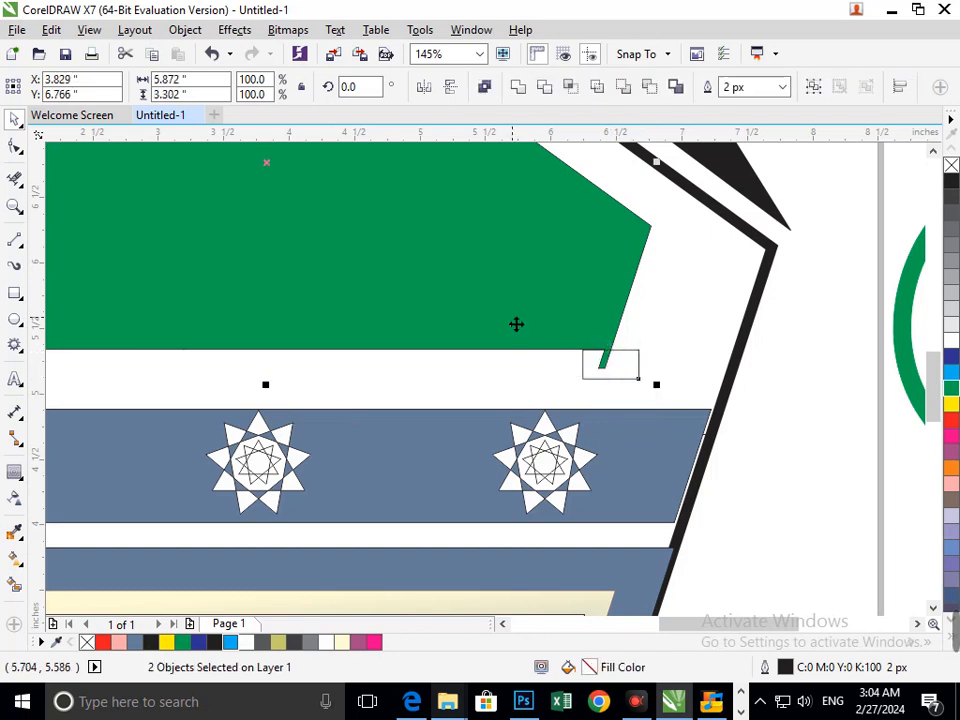
left_click(544, 87)
scroll(553, 383, "down", 3)
left_click(645, 486)
left_click_drag(573, 383, 675, 421)
left_click(711, 447)
Step: Move both spirals back onto the green shape and scale them down together to about 3.55 × 1.83 in
left_click(725, 413)
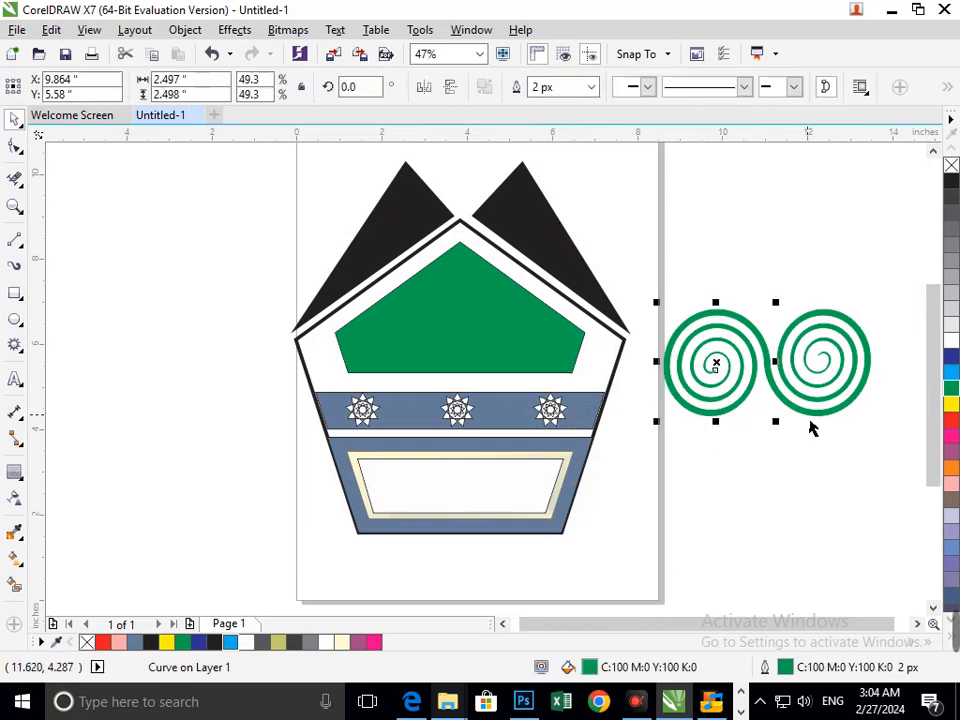
left_click(825, 414, "shift")
left_click_drag(838, 428, 521, 381)
left_click_drag(352, 390, 372, 386)
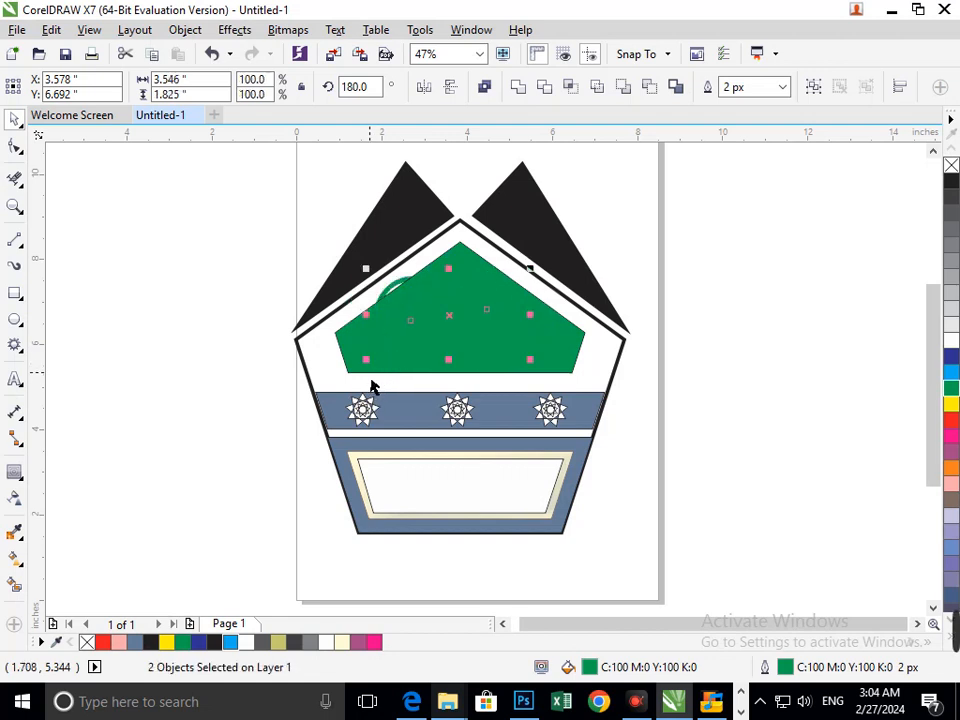
Step: Recolour the fill and outline of both spirals white and centre the pair within the green shape
right_click(951, 343)
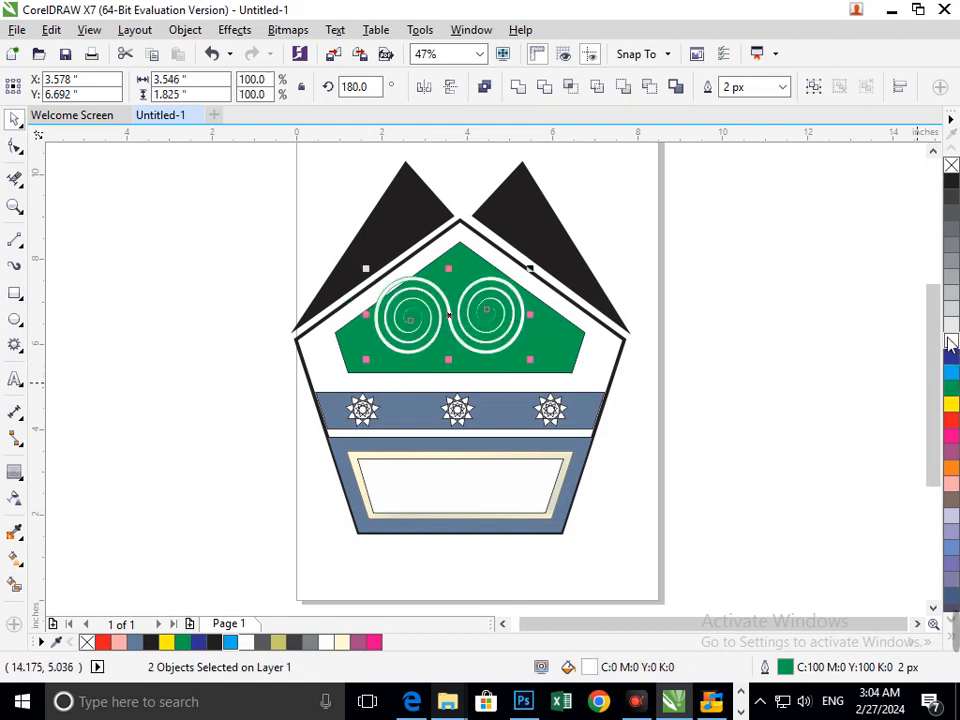
left_click(786, 435)
scroll(663, 487, "up", 2)
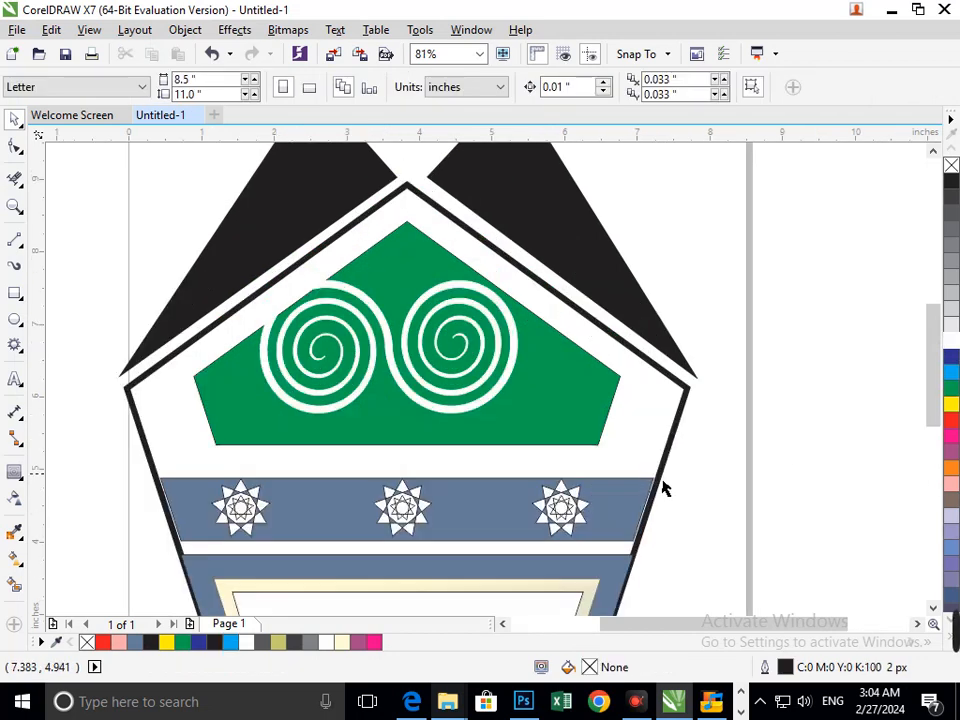
left_click(461, 428)
left_click(414, 392, "ctrl")
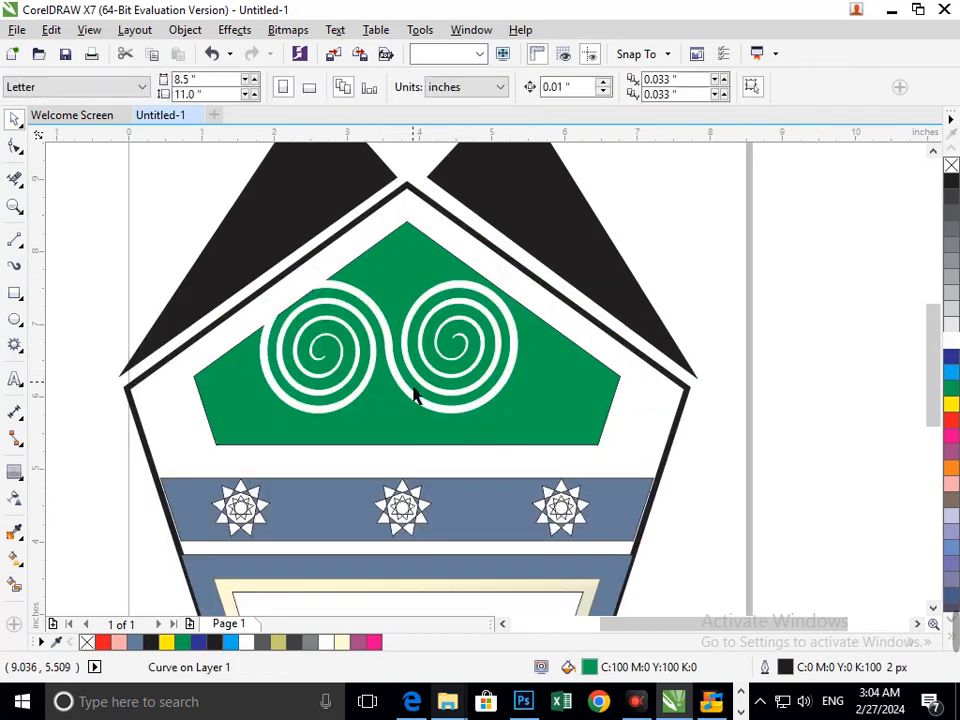
left_click(342, 413, "shift")
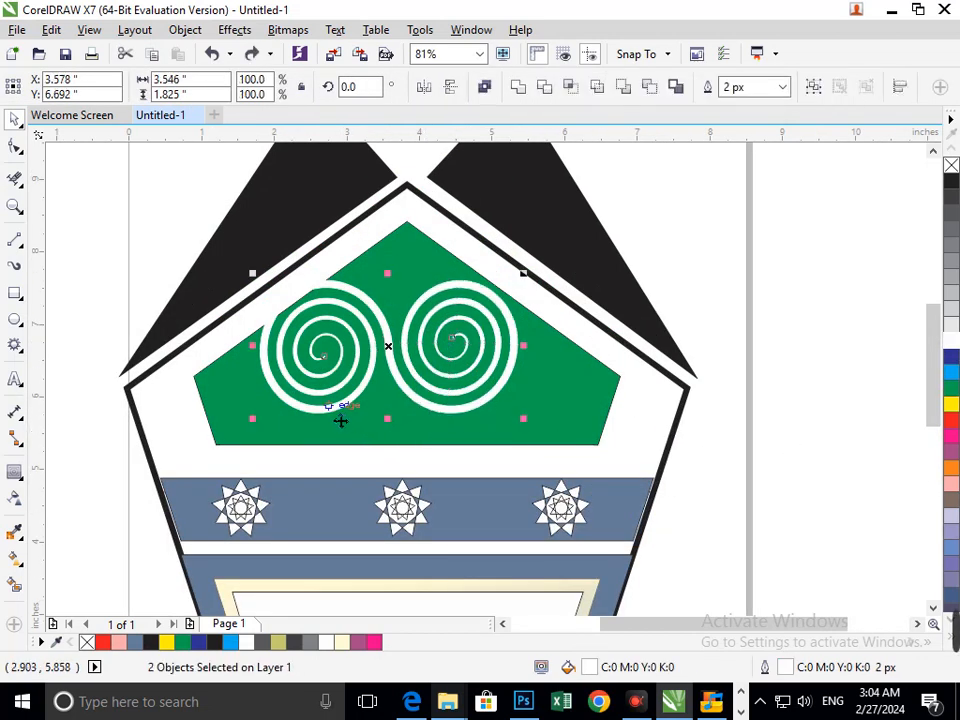
left_click_drag(342, 413, 377, 442)
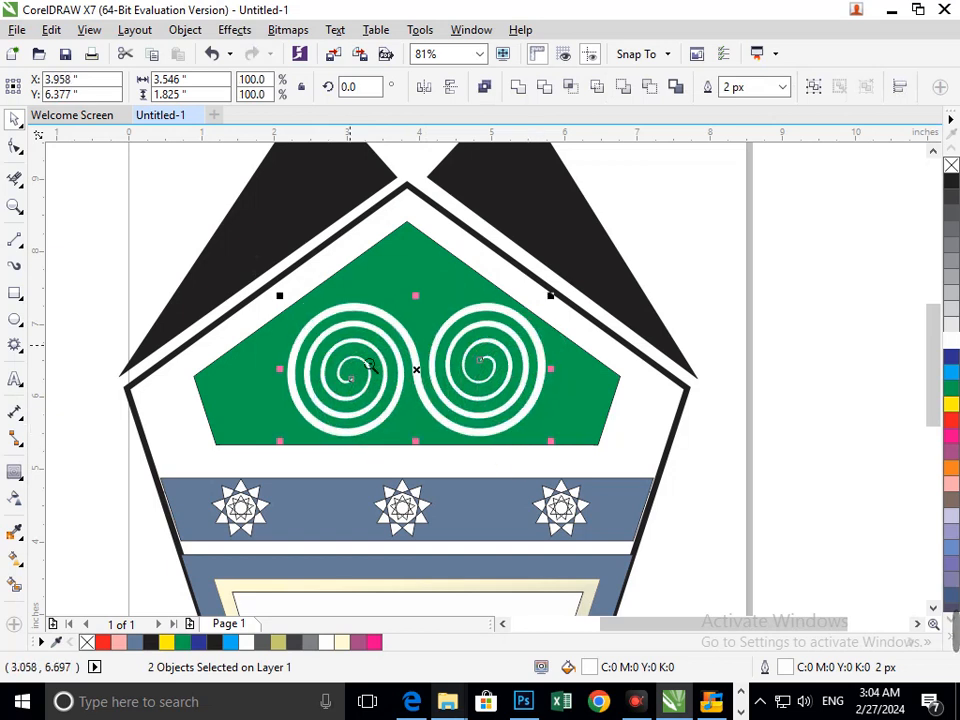
scroll(370, 366, "down", 2)
scroll(606, 474, "down", 1)
left_click(606, 474)
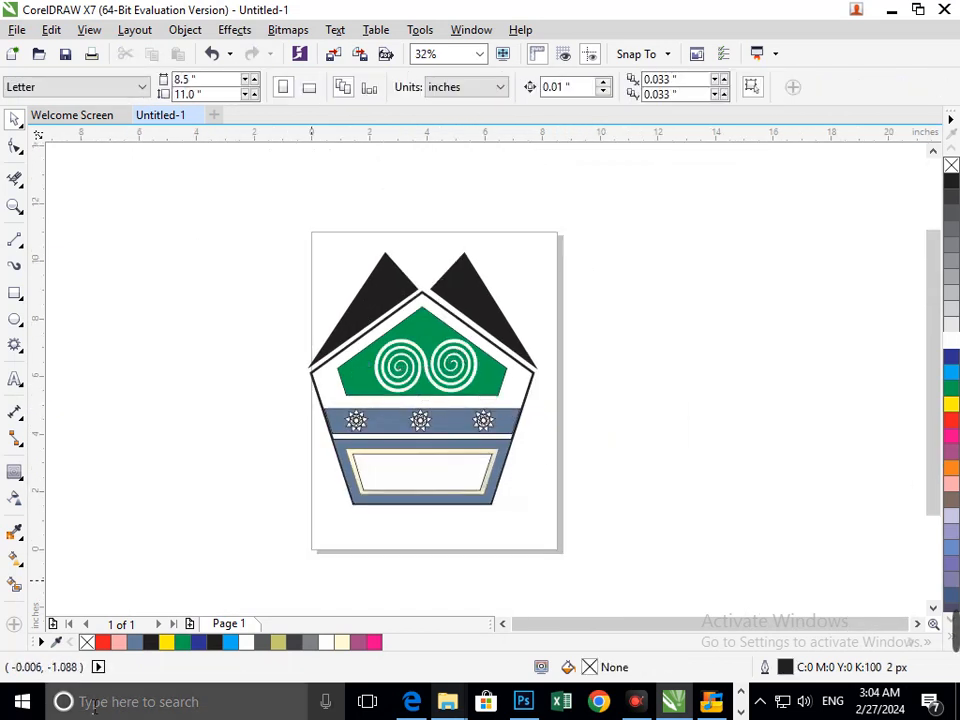
Step: Draw a square about 1.33 × 1.33 in at the page's upper-left corner, beside the left black shape
scroll(371, 242, "up", 2)
scroll(268, 255, "down", 2)
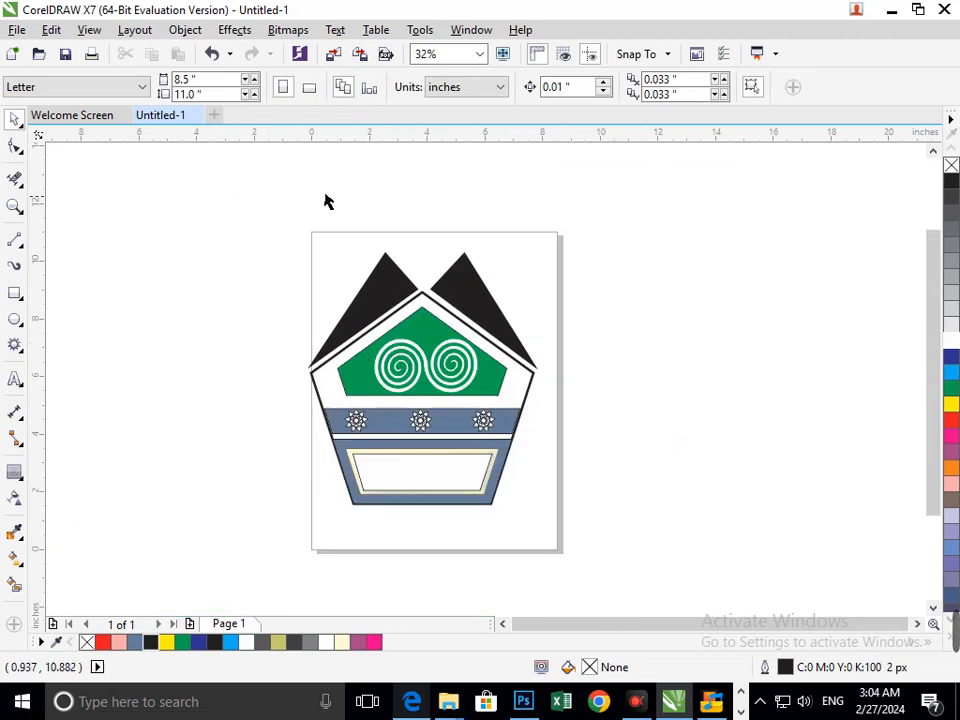
scroll(325, 201, "up", 2)
left_click(18, 296)
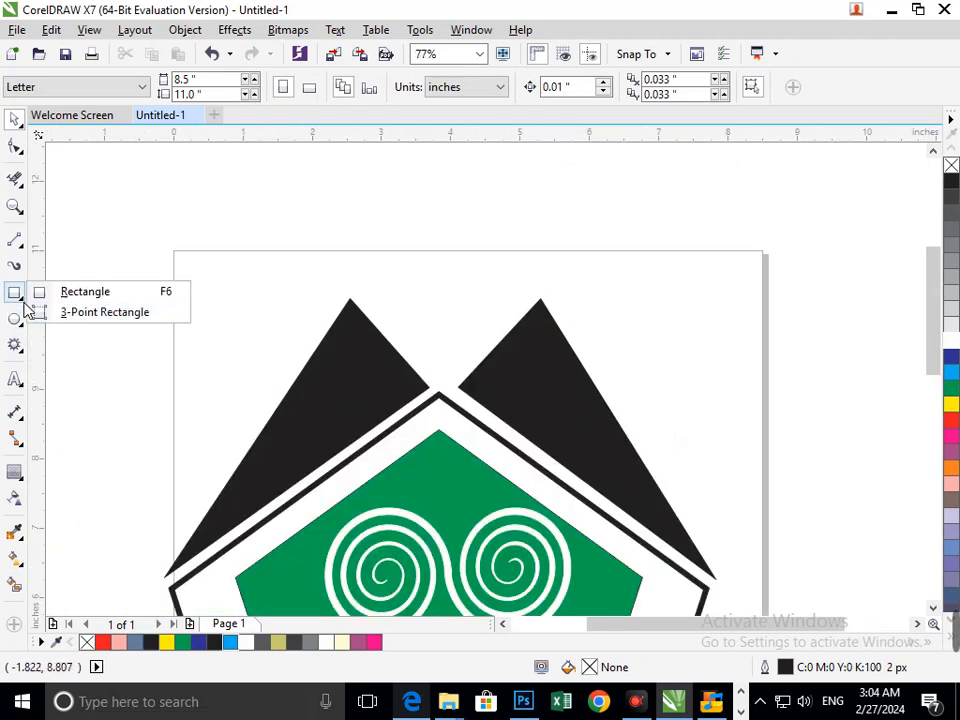
left_click(72, 292)
mouse_move(145, 259)
left_mouse_down()
mouse_move(251, 343)
mouse_move(245, 350)
left_mouse_up()
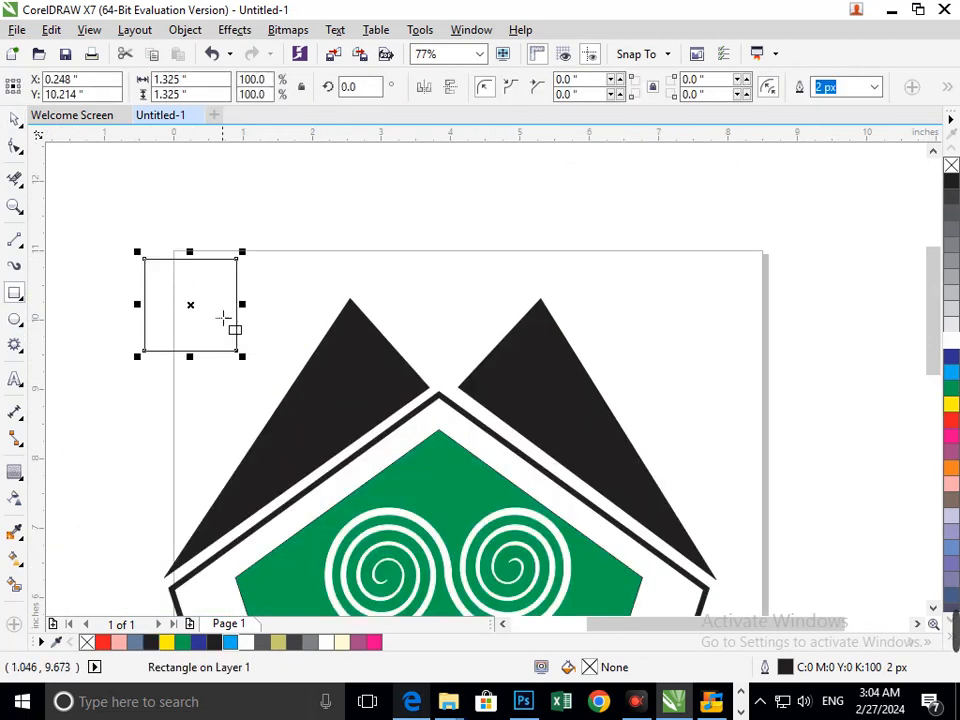
Step: Rotate the square to 315° so it stands on one corner as a diamond
left_click(15, 118)
left_click(177, 332)
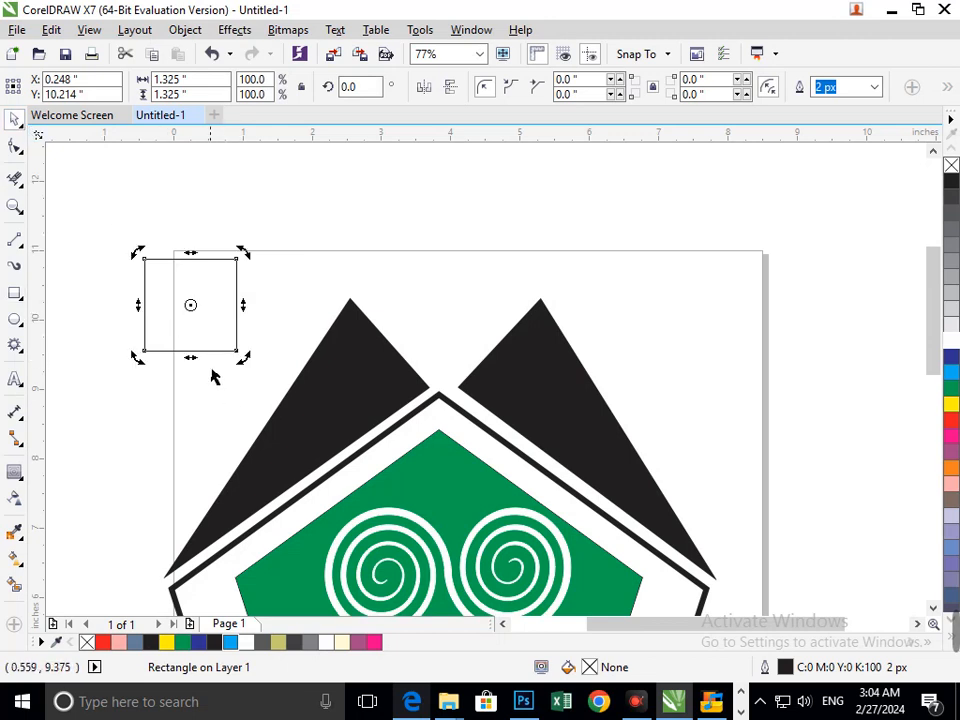
left_click_drag(238, 372, 225, 424)
left_click(186, 313)
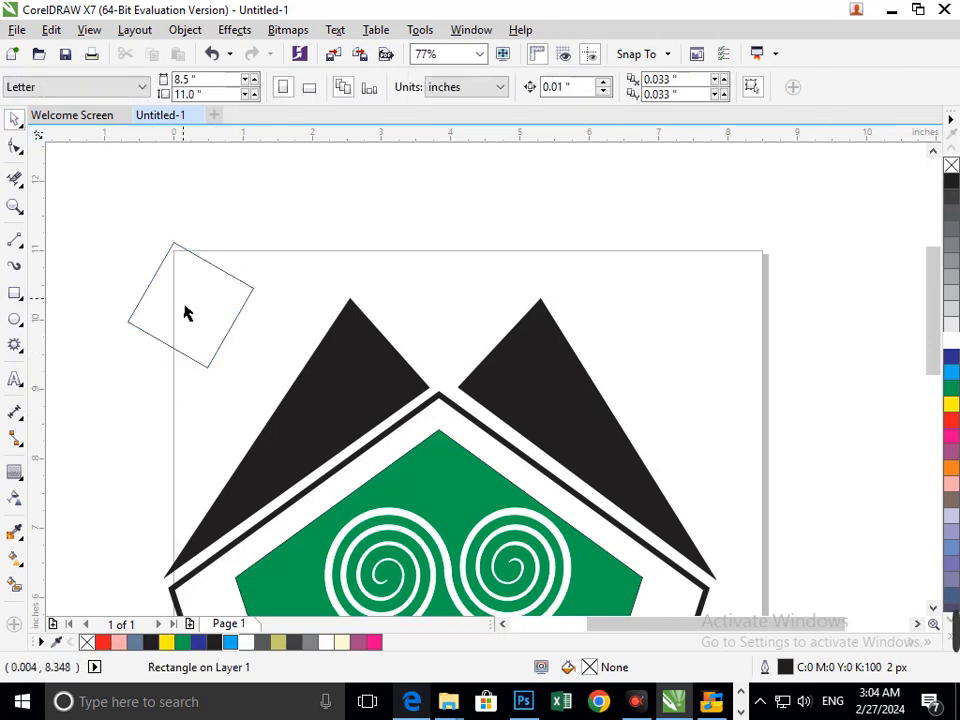
left_click(208, 347)
left_click(208, 347)
left_click_drag(275, 391, 262, 412)
Step: Move the diamond above the pentagon's apex between the two black shapes and enlarge it to about 2.33 × 2.33 in
left_click_drag(192, 318, 444, 340)
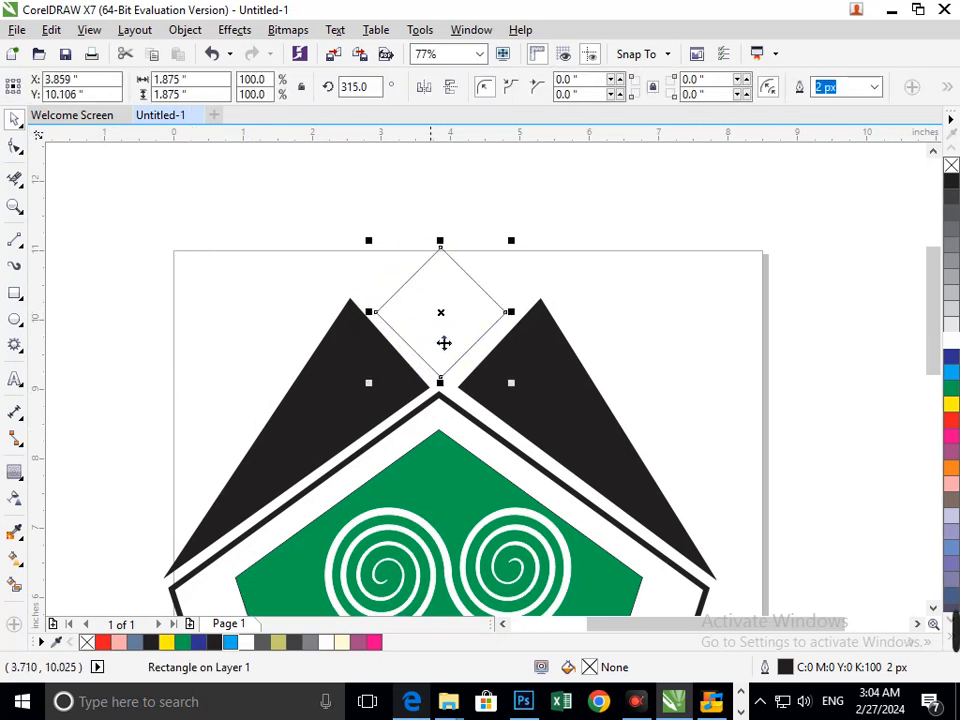
left_click_drag(520, 400, 538, 418)
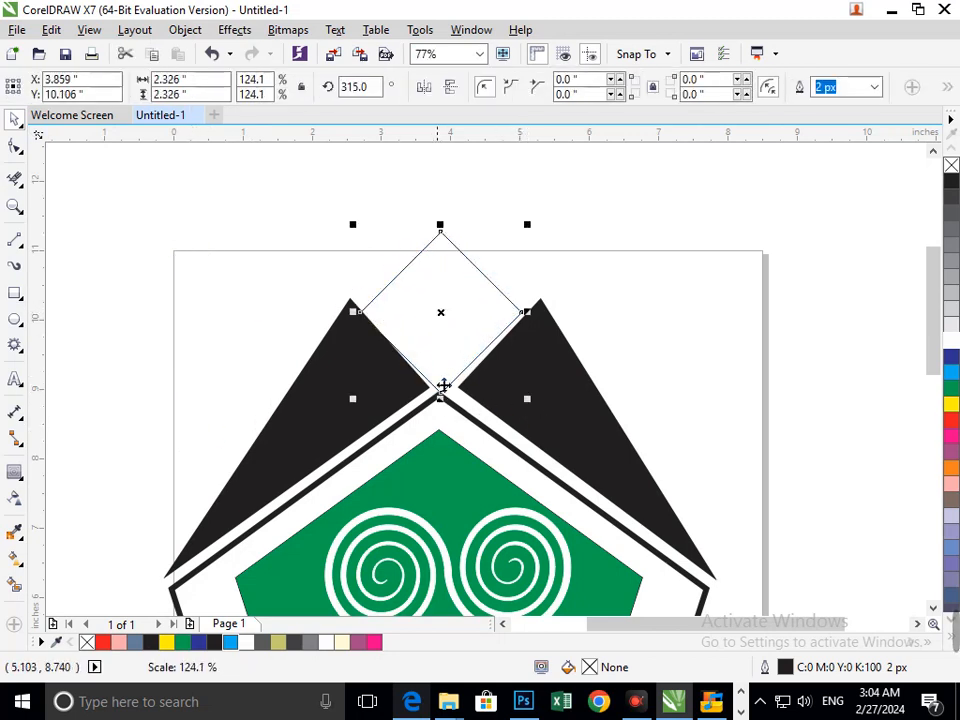
Step: Move the diamond slightly up between the two black shapes and enlarge it to about 2.54 × 2.54 in
left_click_drag(441, 388, 449, 369)
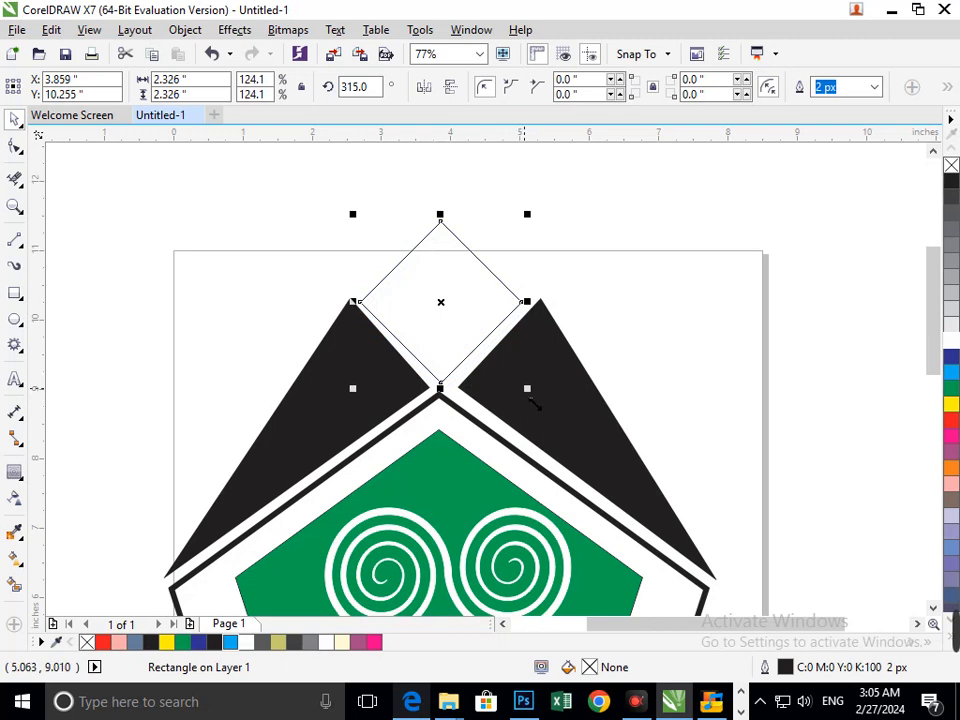
left_click_drag(533, 403, 550, 422)
left_click_drag(471, 364, 476, 348)
left_click(486, 340)
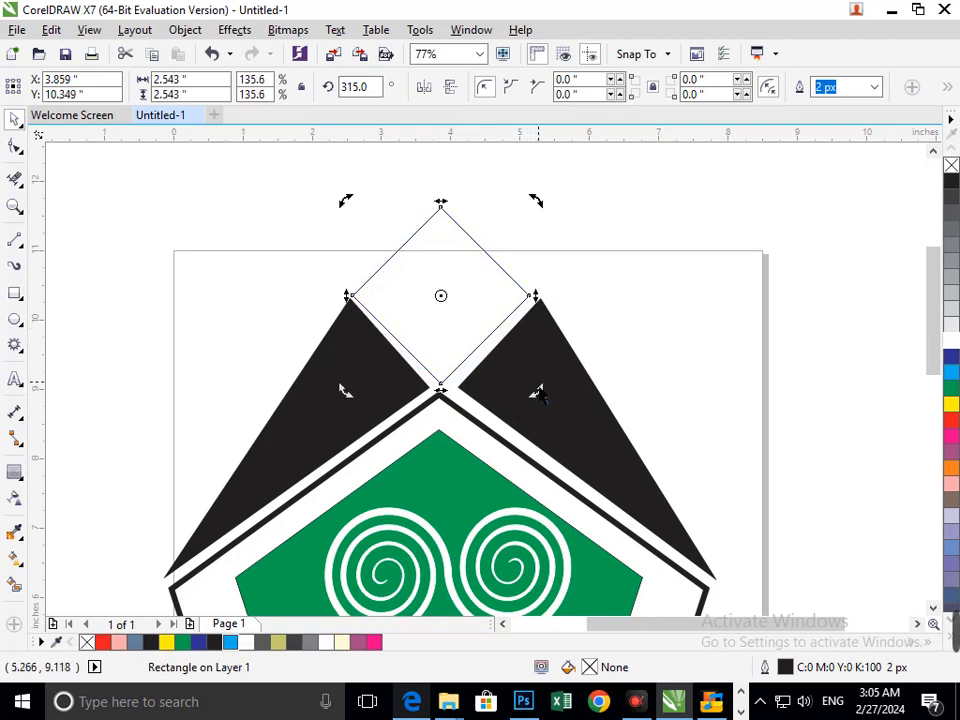
Step: Rotate the diamond to about 312.3° and shift it to X 3.94, Y 10.39 in, parallel to the black shapes' inner edges
left_click_drag(551, 407, 538, 399)
left_click(504, 317)
left_click(508, 318)
left_click(508, 318)
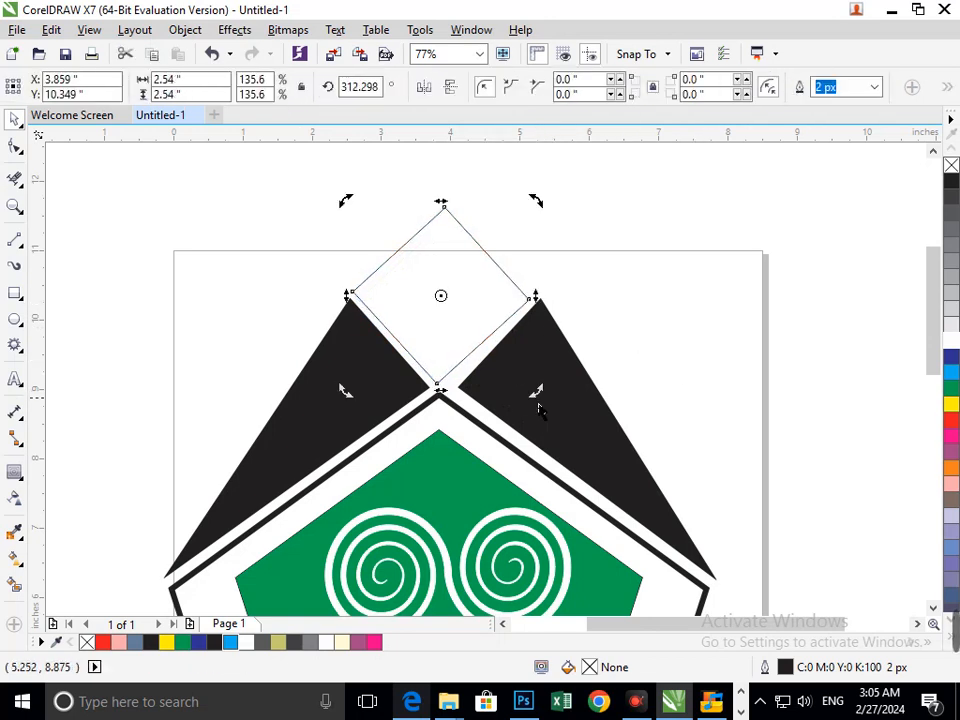
left_click(646, 380)
left_click(437, 302)
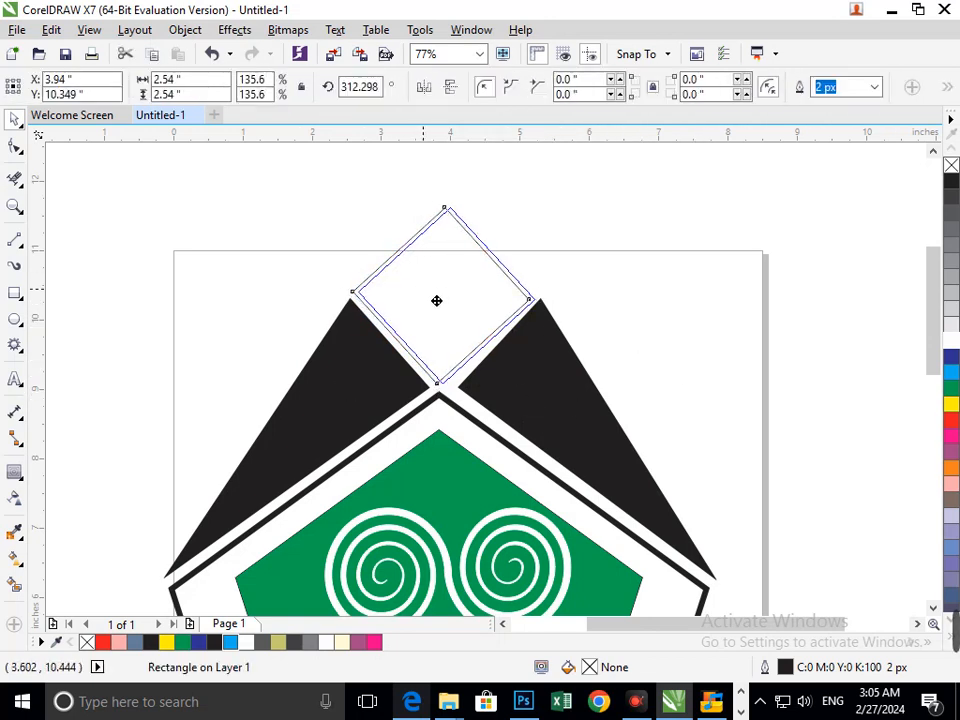
left_click_drag(435, 300, 439, 298)
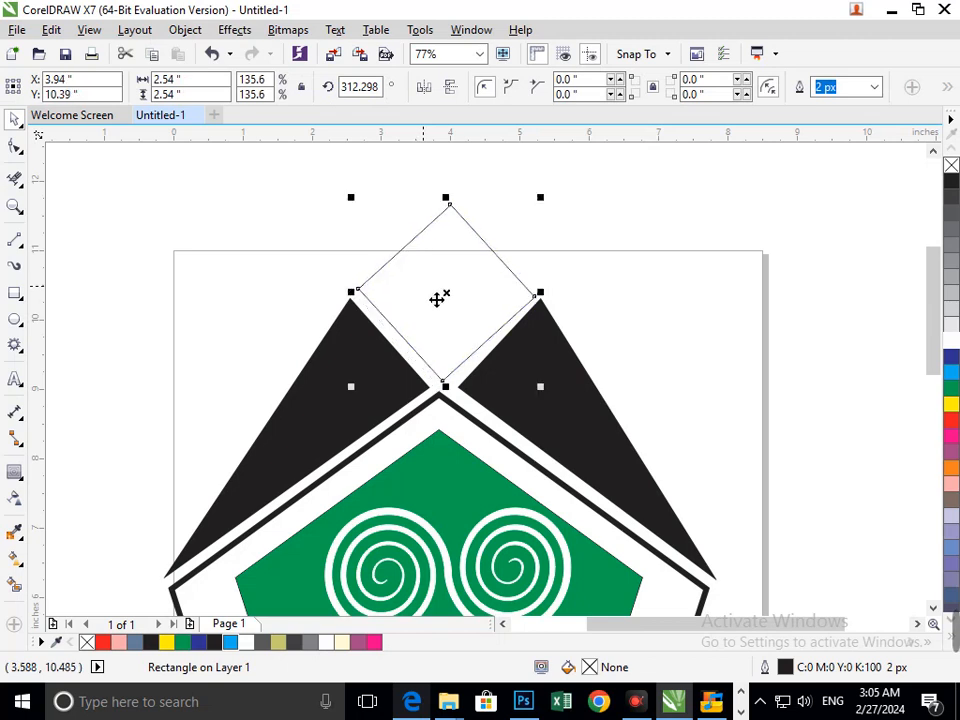
left_click(666, 360)
key("F3")
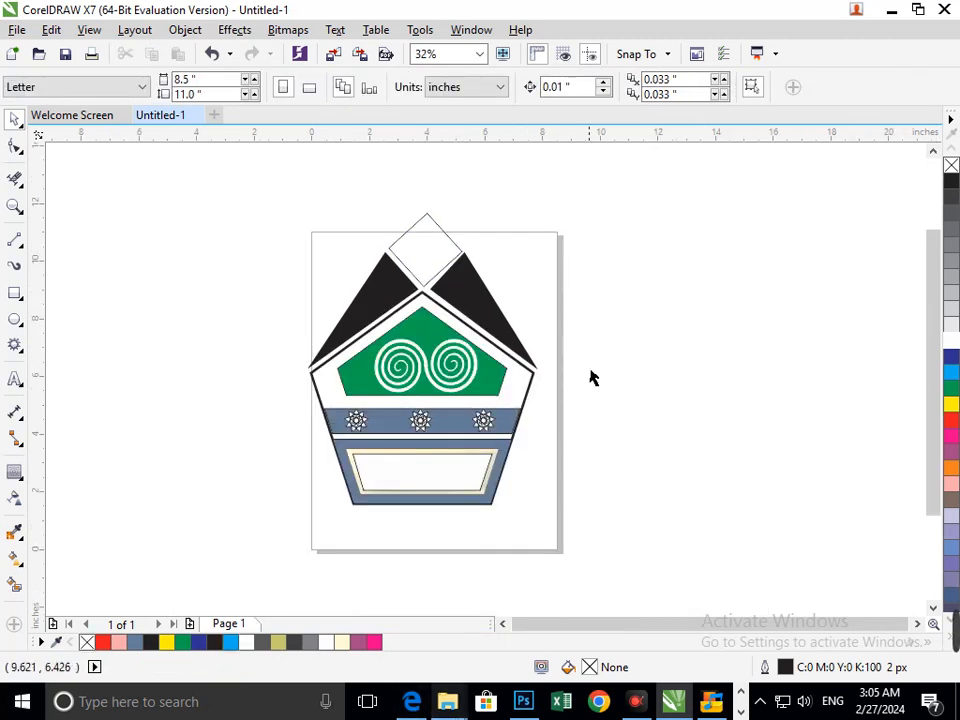
Step: Apply an elliptical white-to-black fountain fill to the diamond, extending its outer end past the diamond's bottom corner
key("F2")
left_click_drag(349, 178, 587, 366)
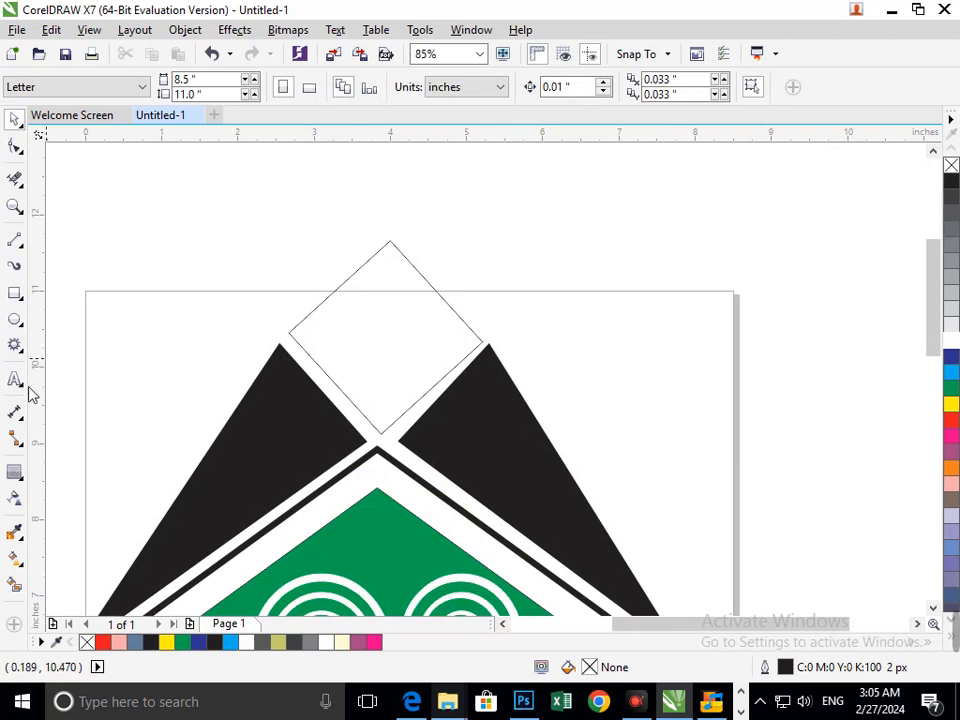
left_click(17, 558)
left_click(90, 557)
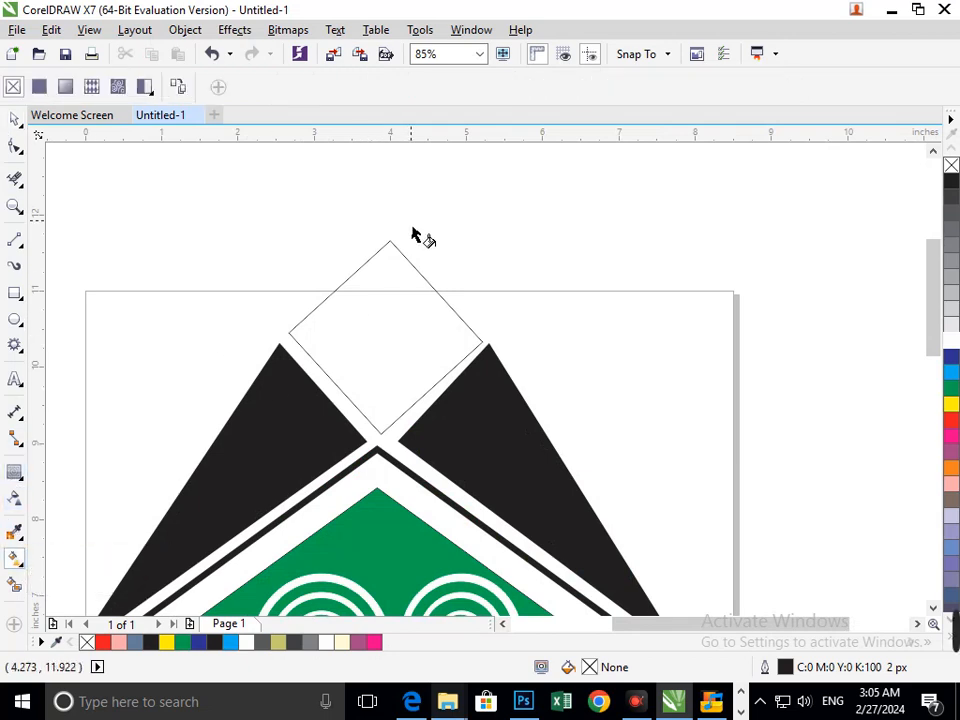
left_click(386, 248)
left_click_drag(390, 241, 376, 428)
left_click(262, 88)
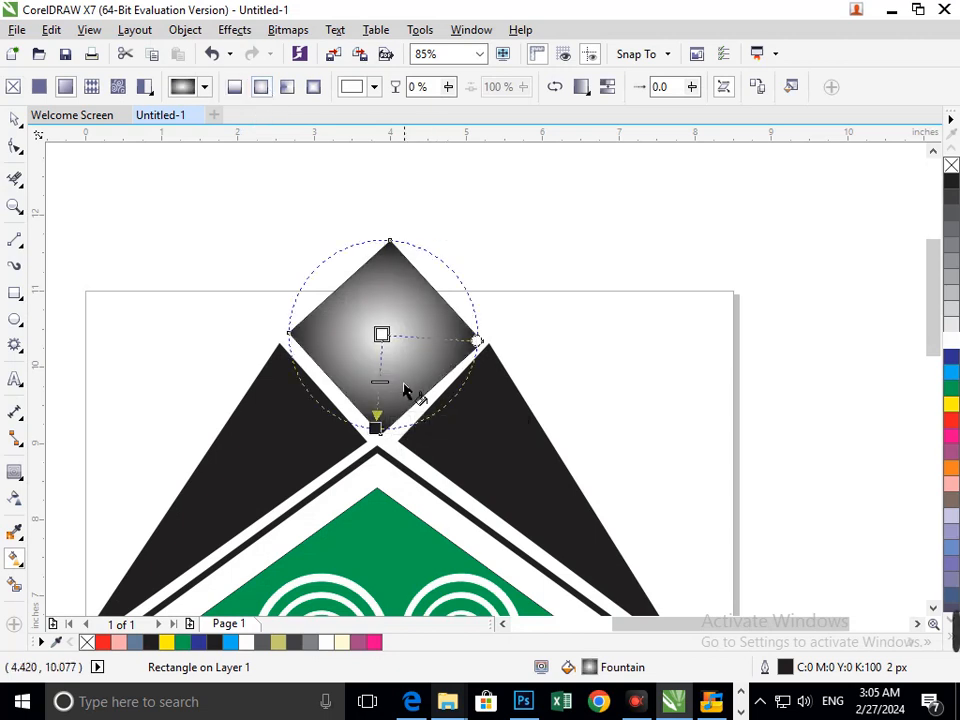
left_click_drag(376, 428, 377, 462)
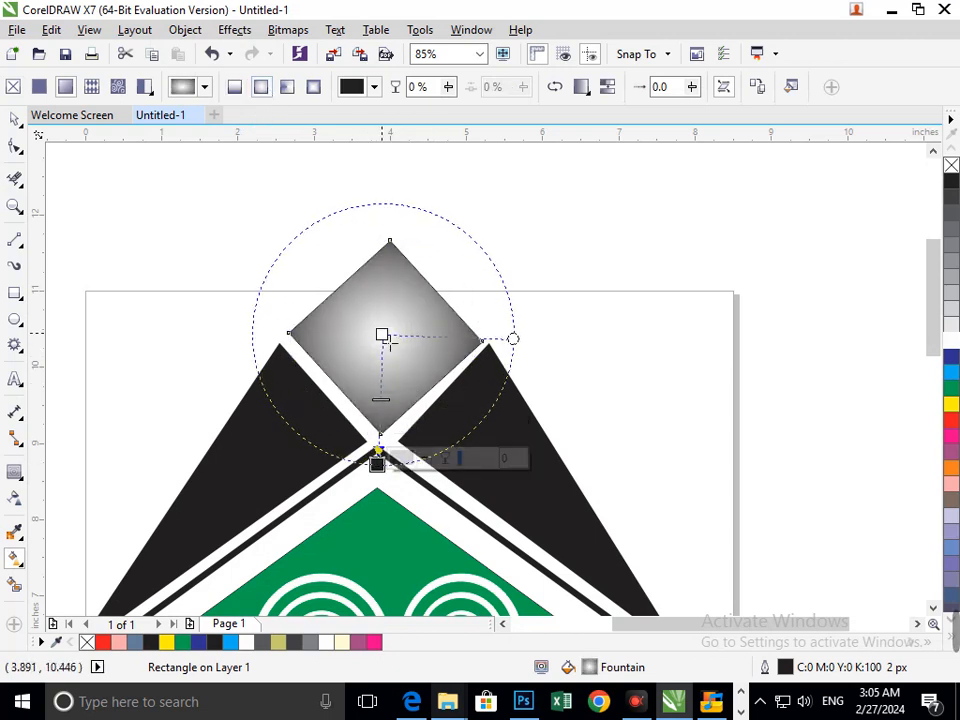
Step: Change the centre colour of the diamond's fountain fill to a medium yellowish green
left_click(381, 334)
left_click(406, 335)
left_click(488, 418)
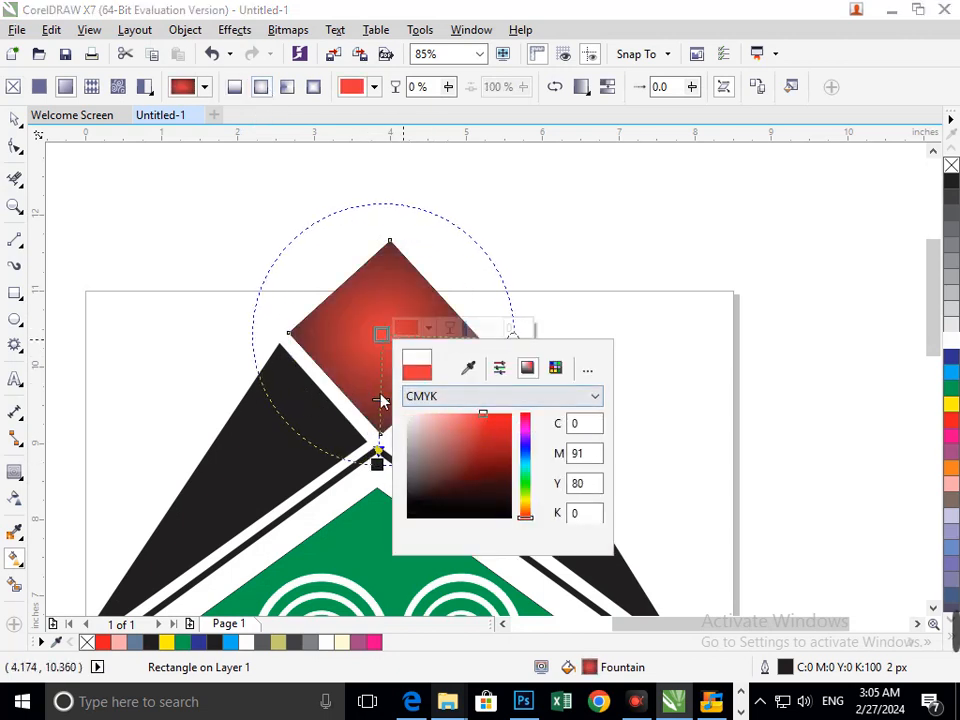
left_click(437, 424)
left_click_drag(521, 510, 526, 486)
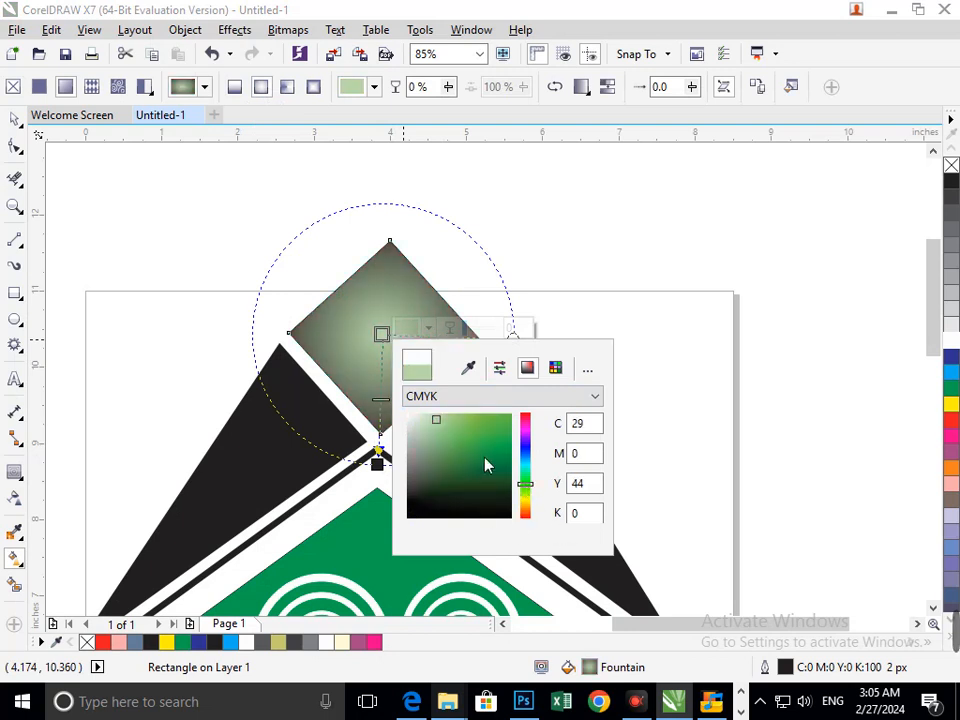
left_click(483, 418)
left_click(239, 319)
right_click(400, 340)
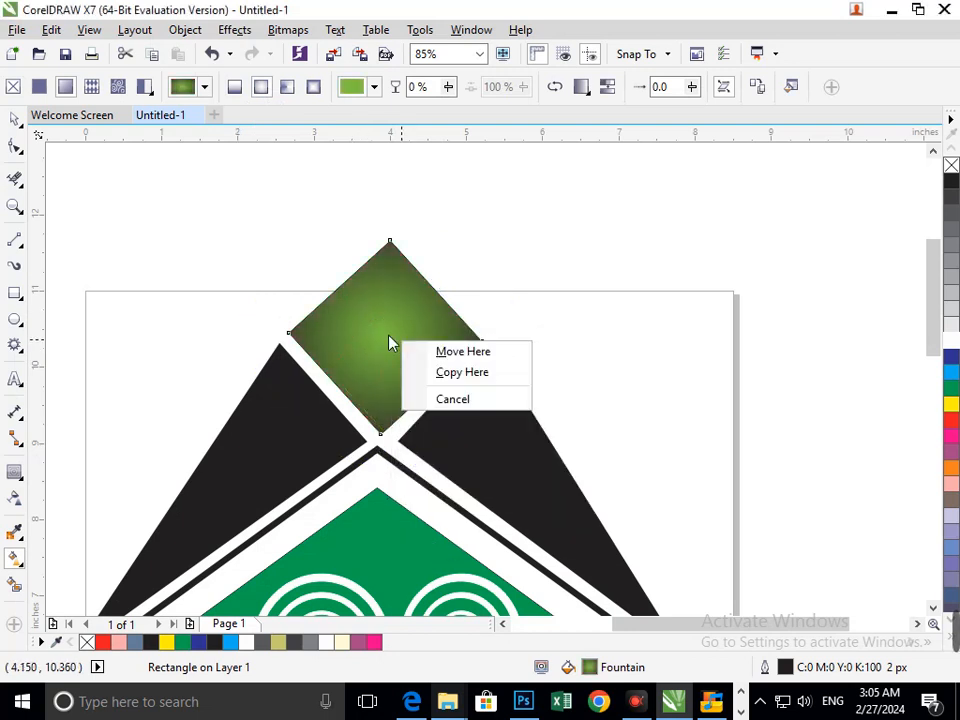
double_click(19, 121)
left_click(549, 321)
scroll(449, 388, "down", 2)
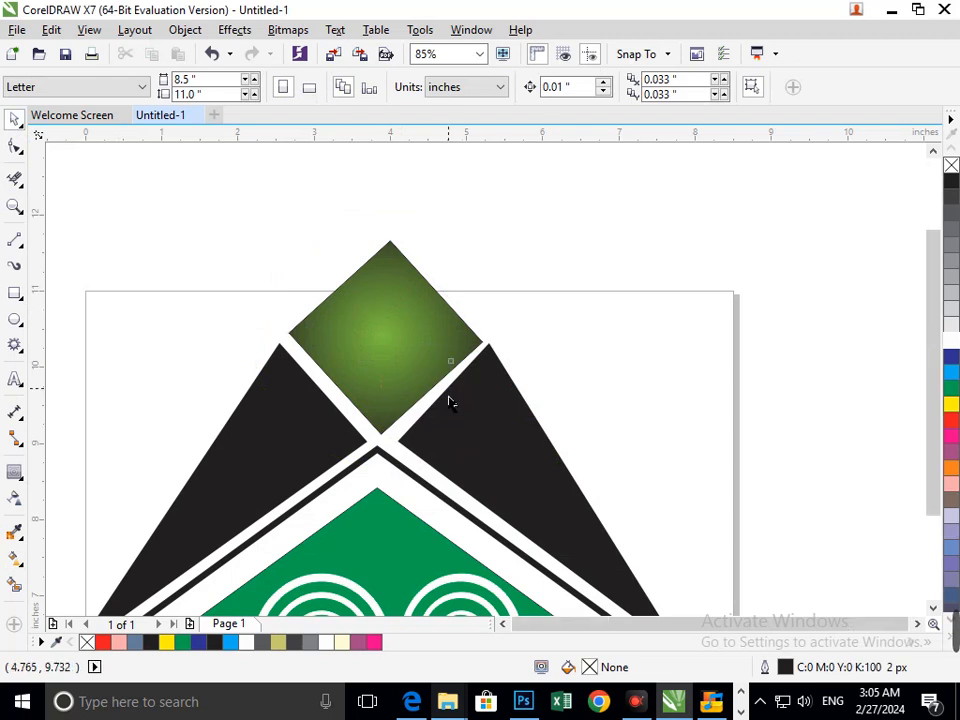
right_click(449, 388)
left_click(298, 273)
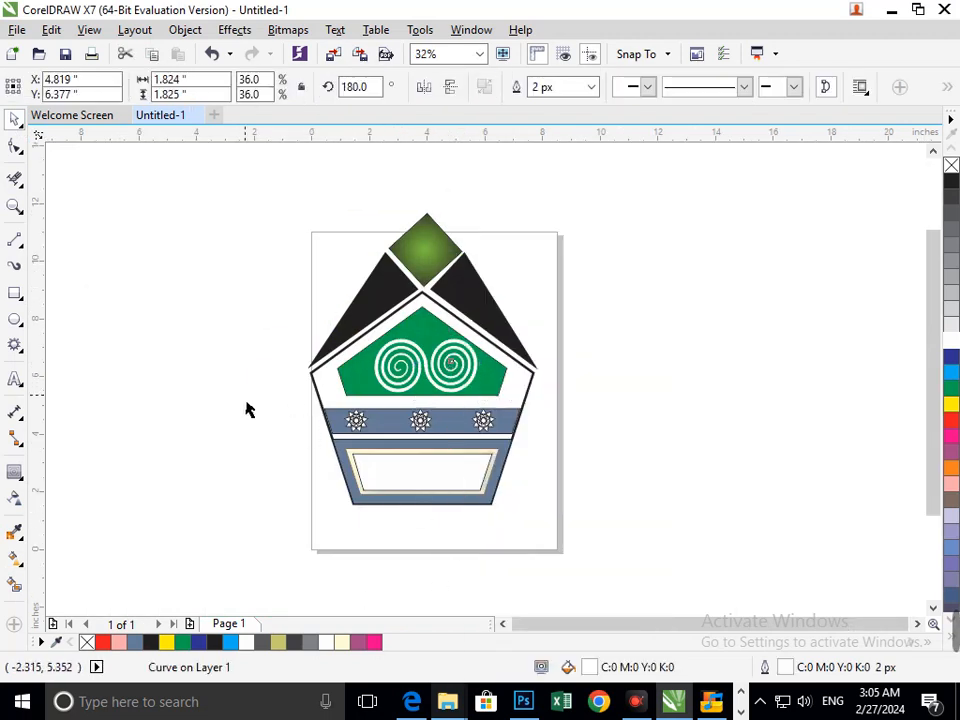
left_click(573, 455)
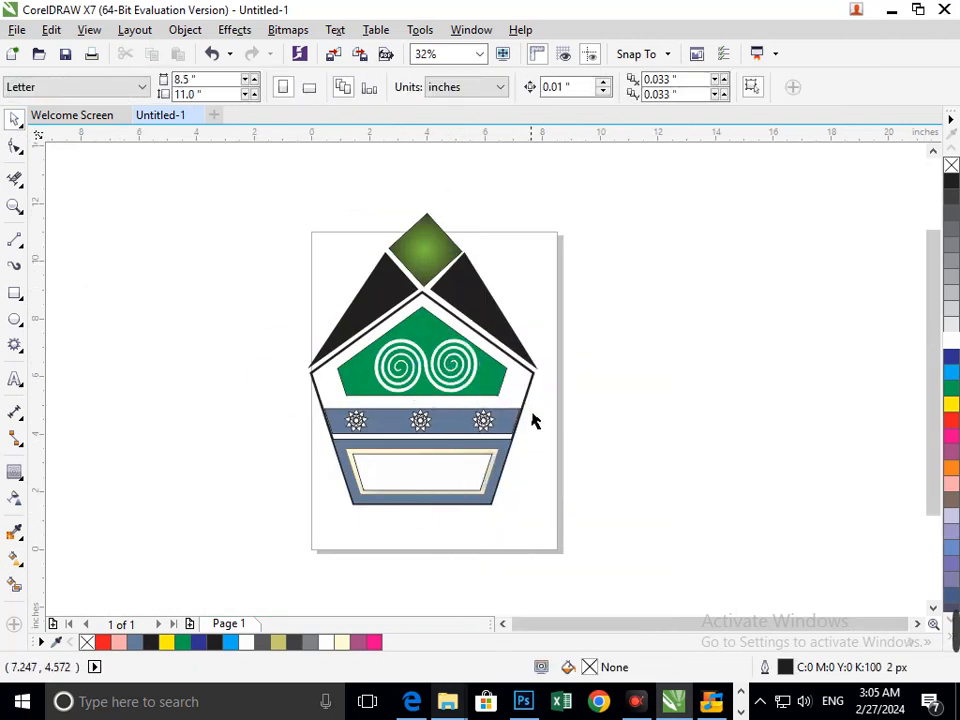
Step: Smart-fill the white area between the pentagon's outline and the inner green shape, trying blue and settling on yellow
left_click(14, 585)
left_click(334, 399)
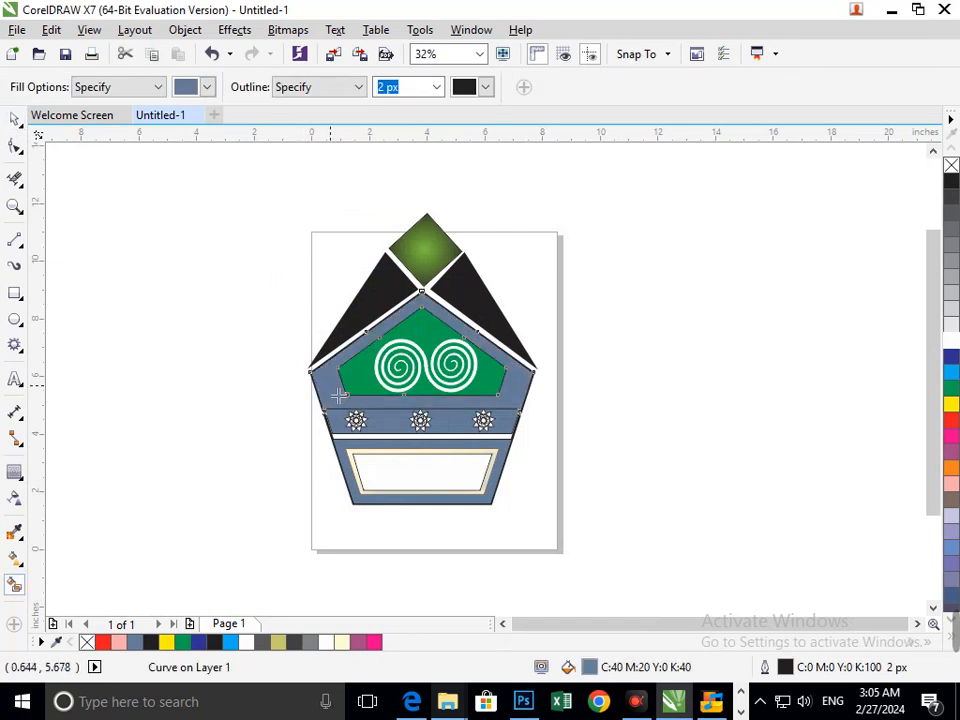
left_click(951, 388)
left_click(951, 356)
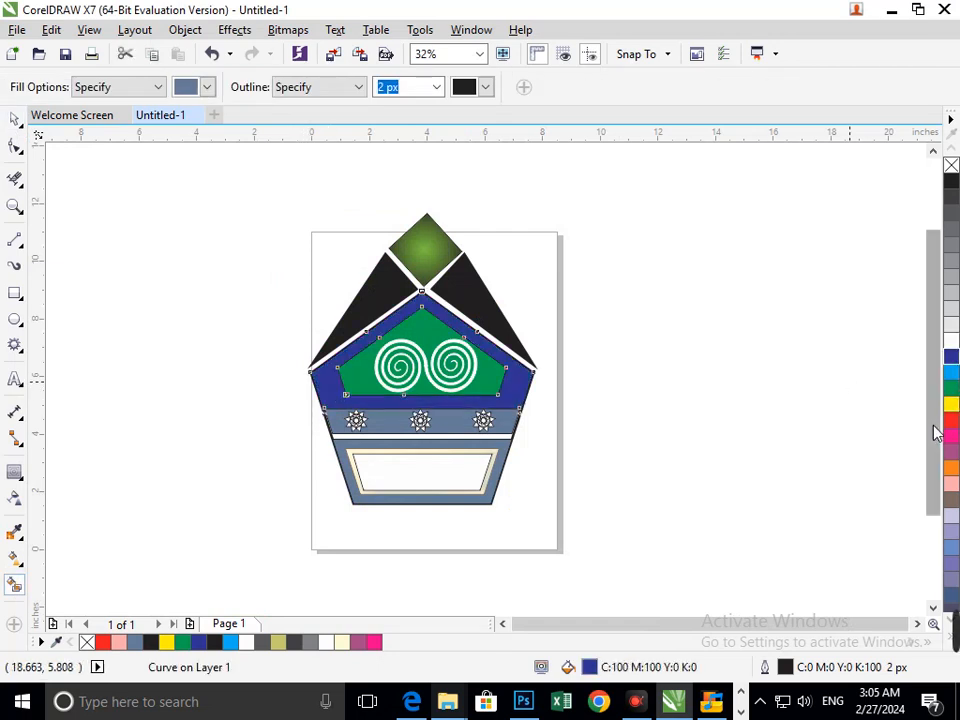
left_click(950, 422)
left_click(951, 404)
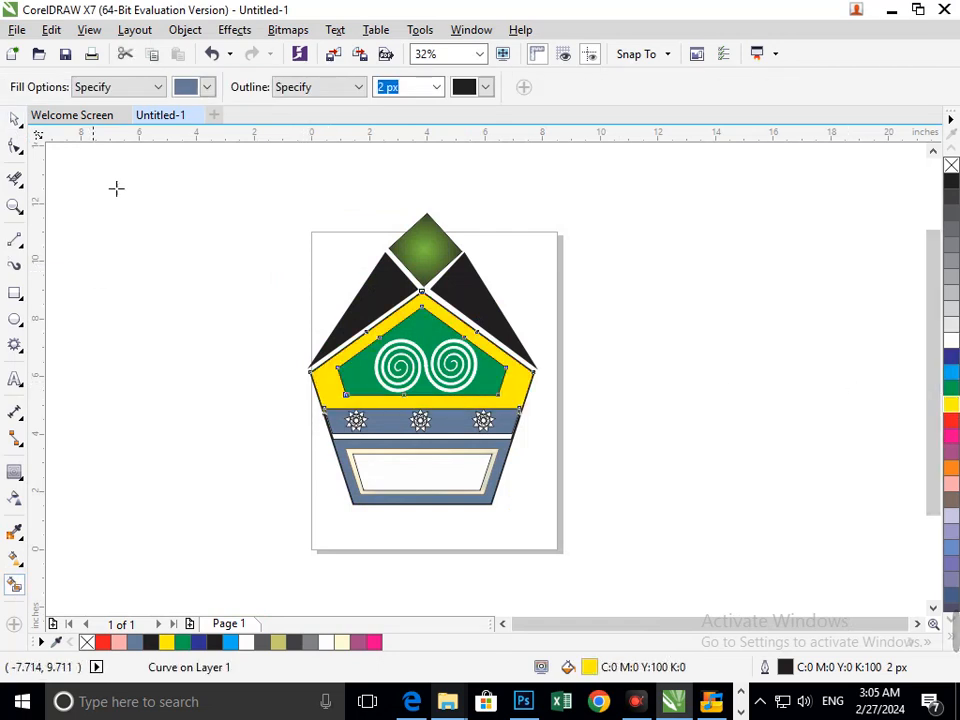
left_click(10, 119)
key("Escape")
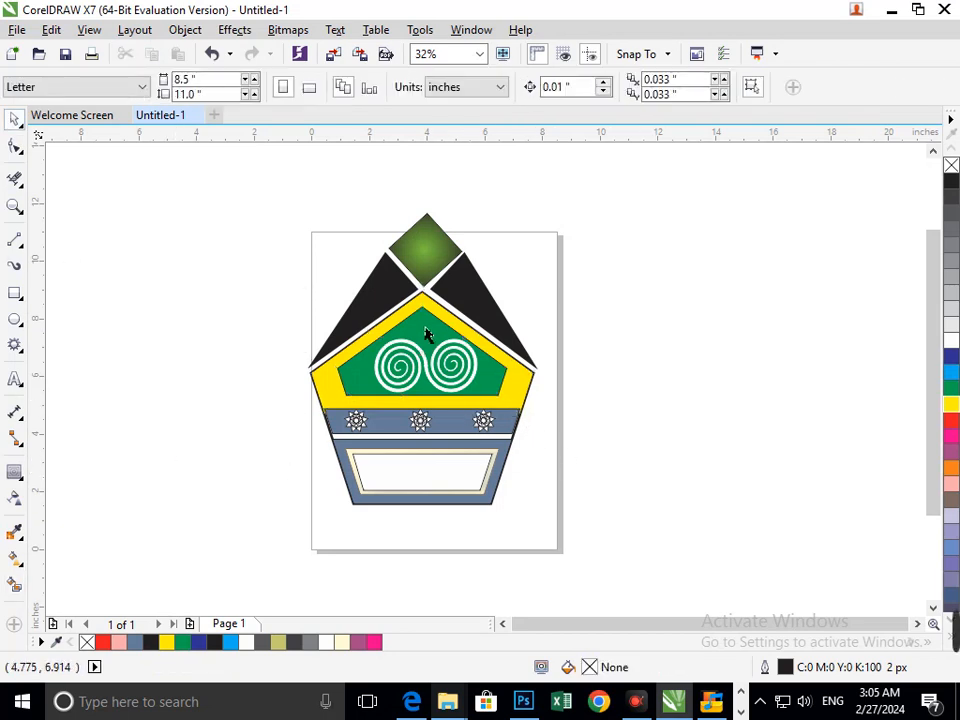
Step: Try green, blue and brown on the filled area around the inner green shape, then delete that fill object
scroll(481, 382, "up", 4)
scroll(473, 392, "down", 4)
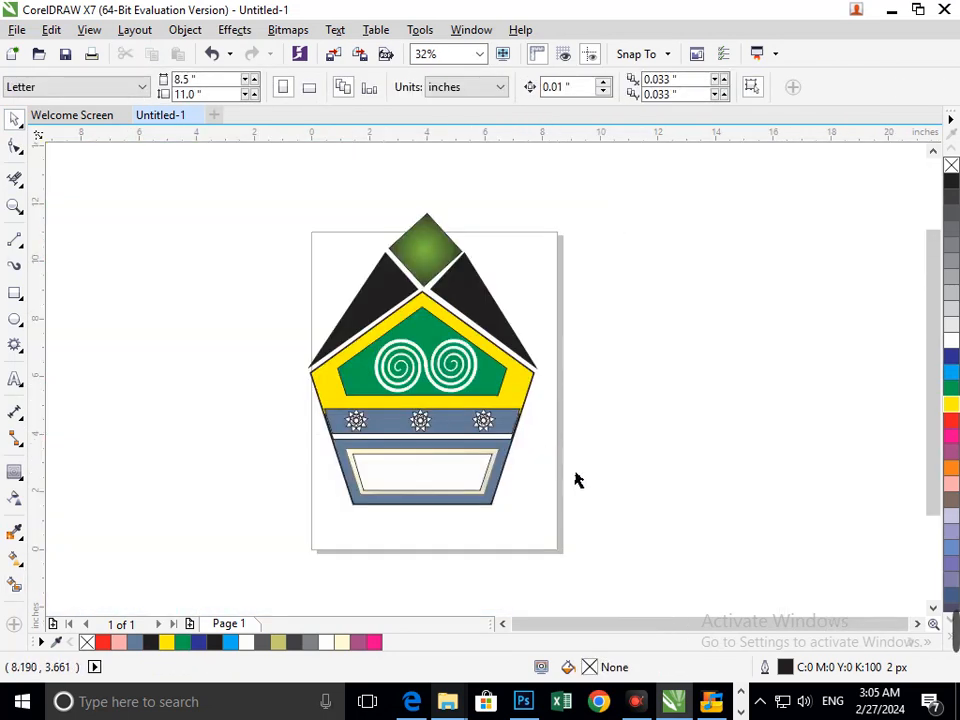
left_click(514, 410)
left_click(951, 388)
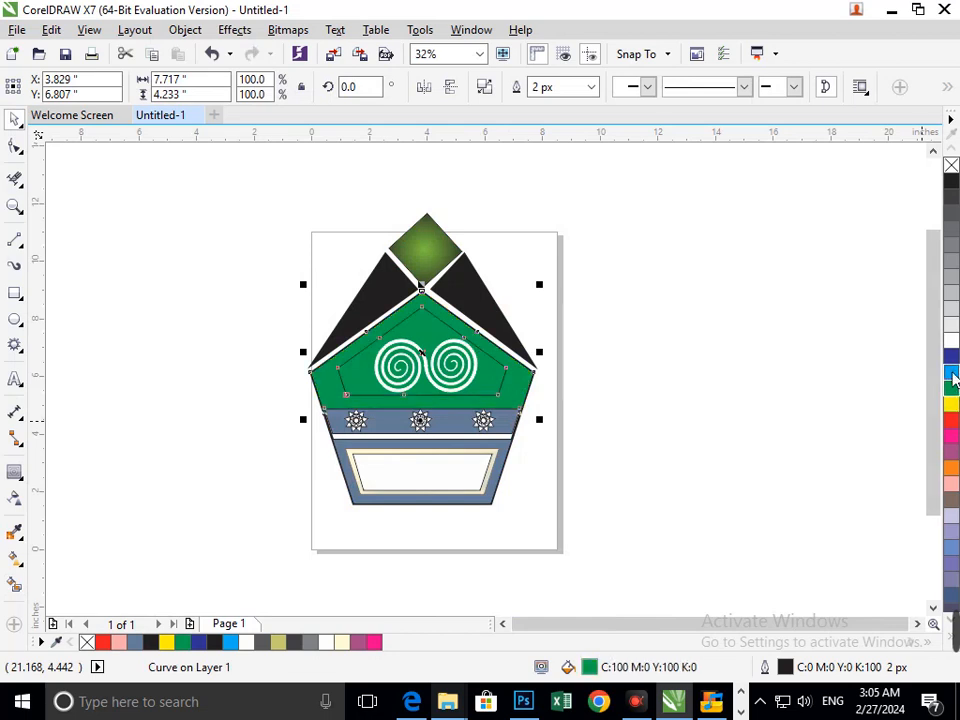
left_click(951, 371)
left_click(951, 356)
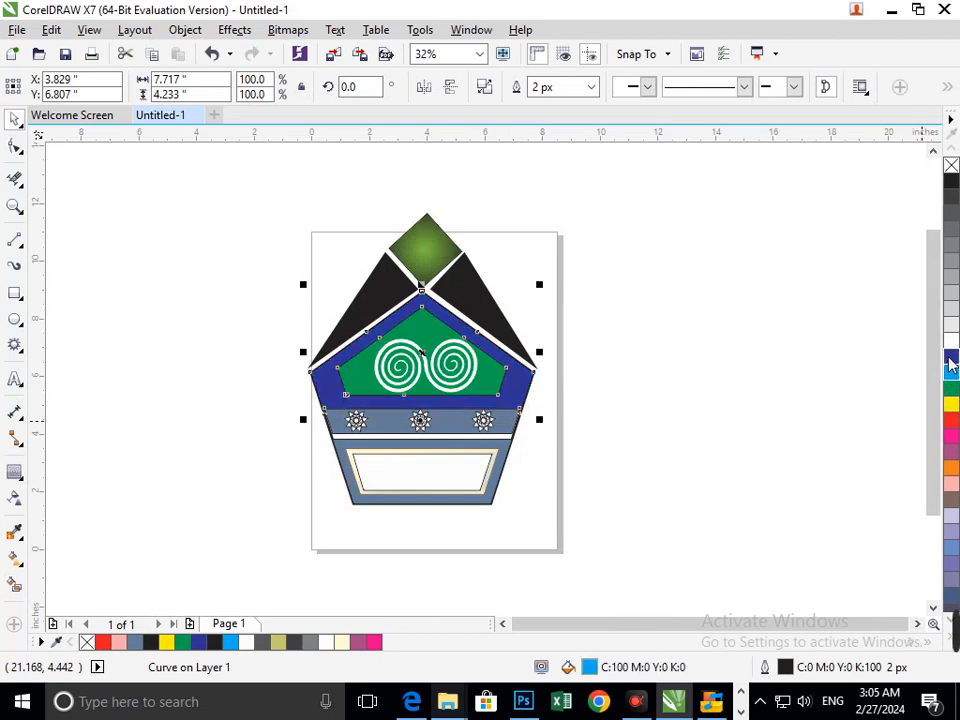
left_click(951, 500)
left_click(717, 561)
left_click_drag(518, 408, 643, 423)
key("Delete")
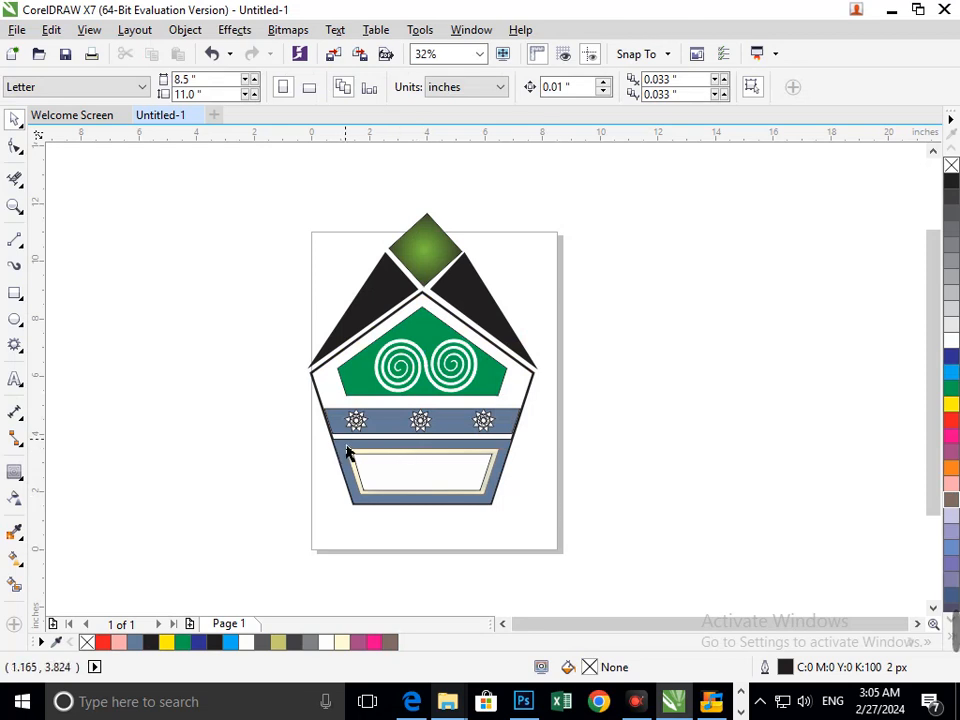
Step: Try a blue fill on the inner shape of the framed lower panel, then undo it
left_click(422, 489)
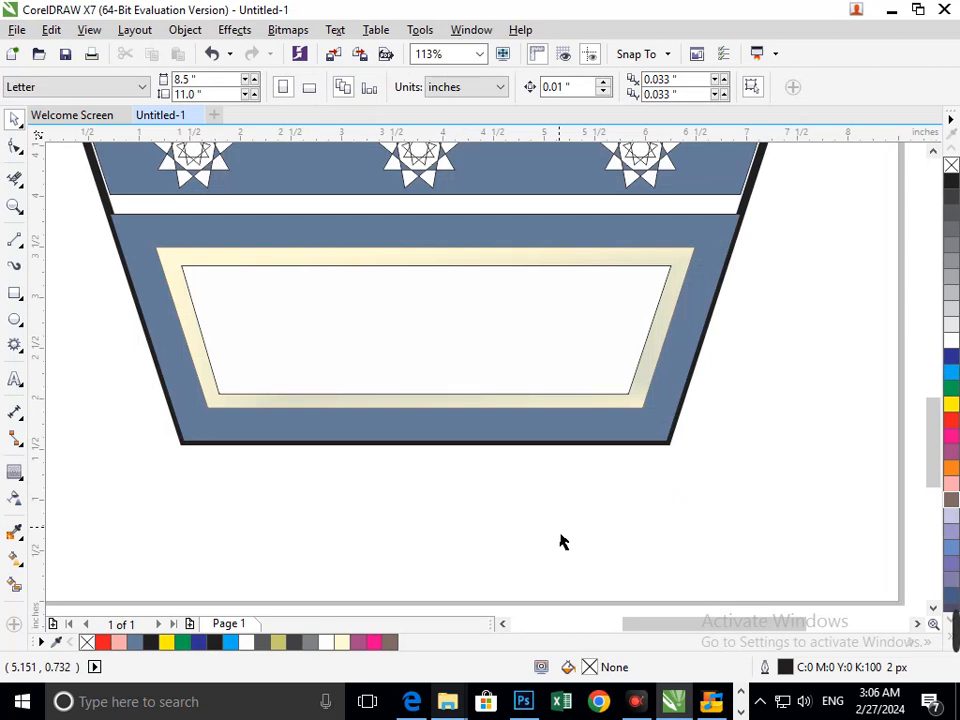
mouse_move(954, 648)
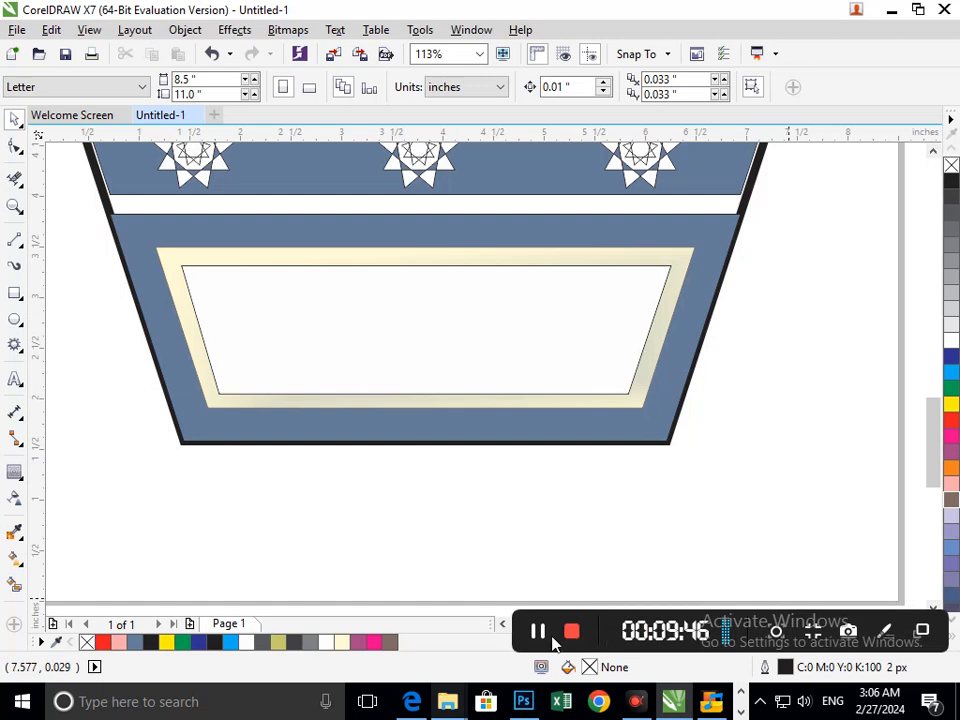
right_click(463, 514)
left_click(420, 505)
key("F3")
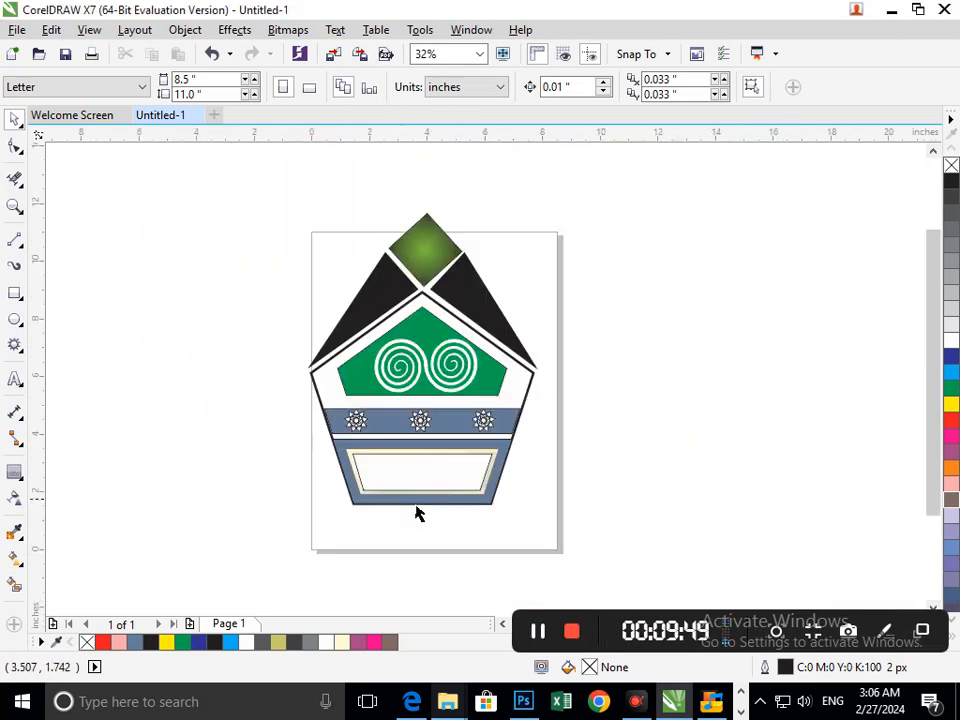
left_click(422, 484)
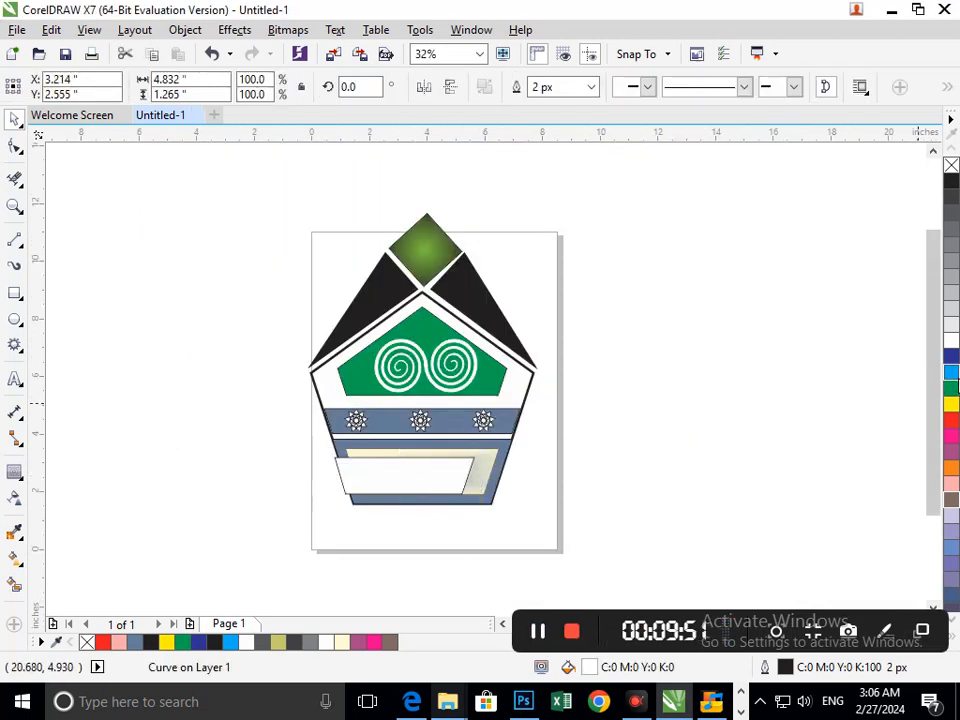
left_click(950, 356)
left_click(686, 438)
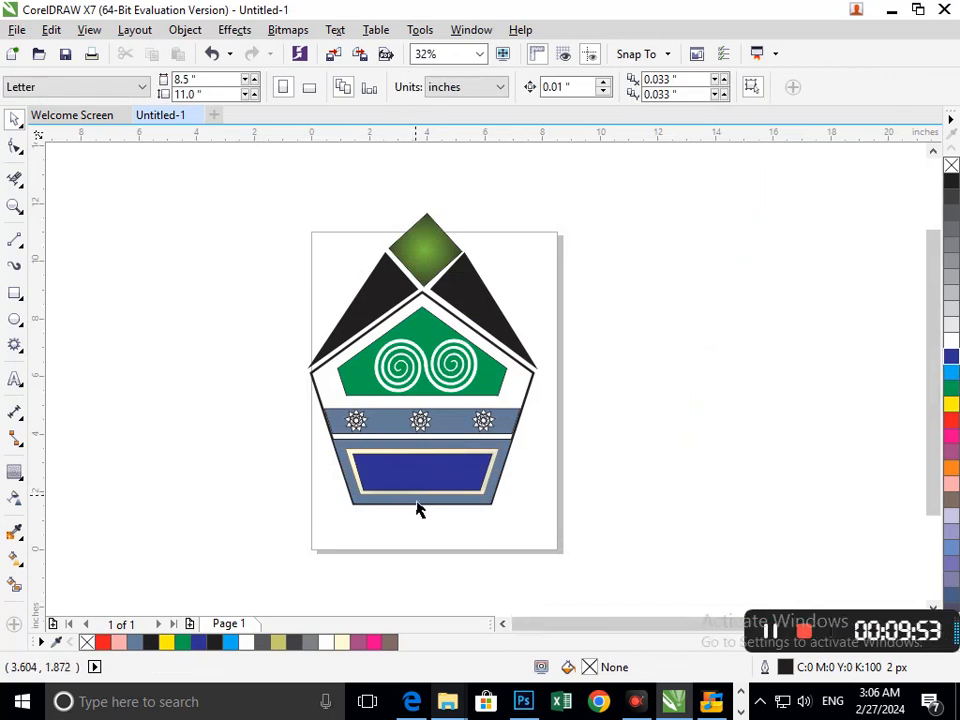
key("ctrl+z")
left_click(555, 487)
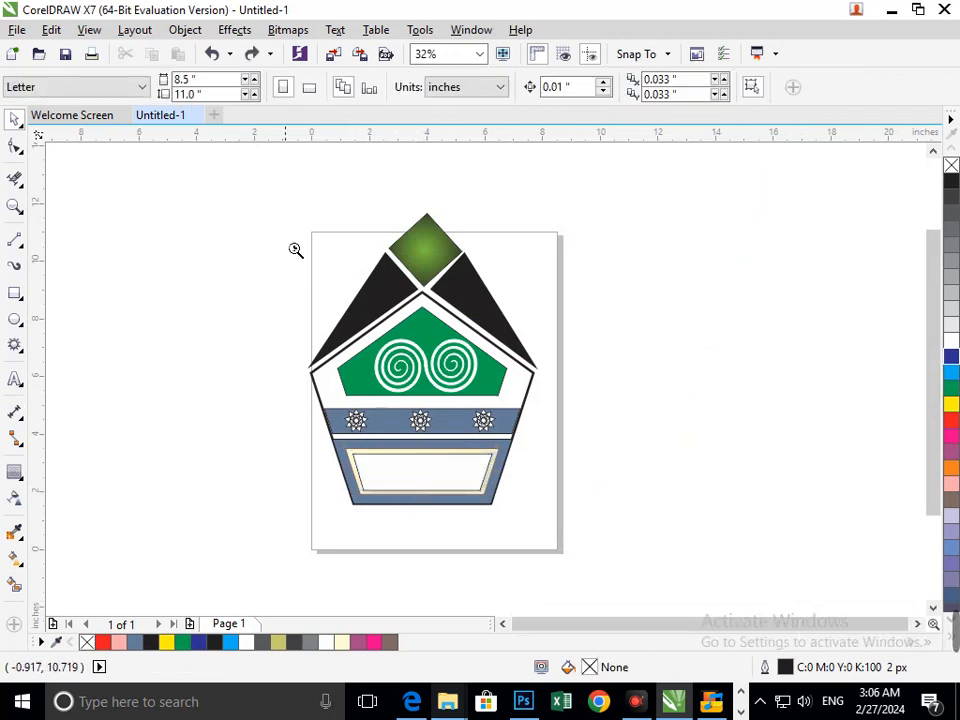
Step: Recolour the green shape behind the white spirals blue (C:100 M:100 Y:0 K:0)
scroll(442, 400, "up", 1)
left_click(517, 342)
left_click(951, 357)
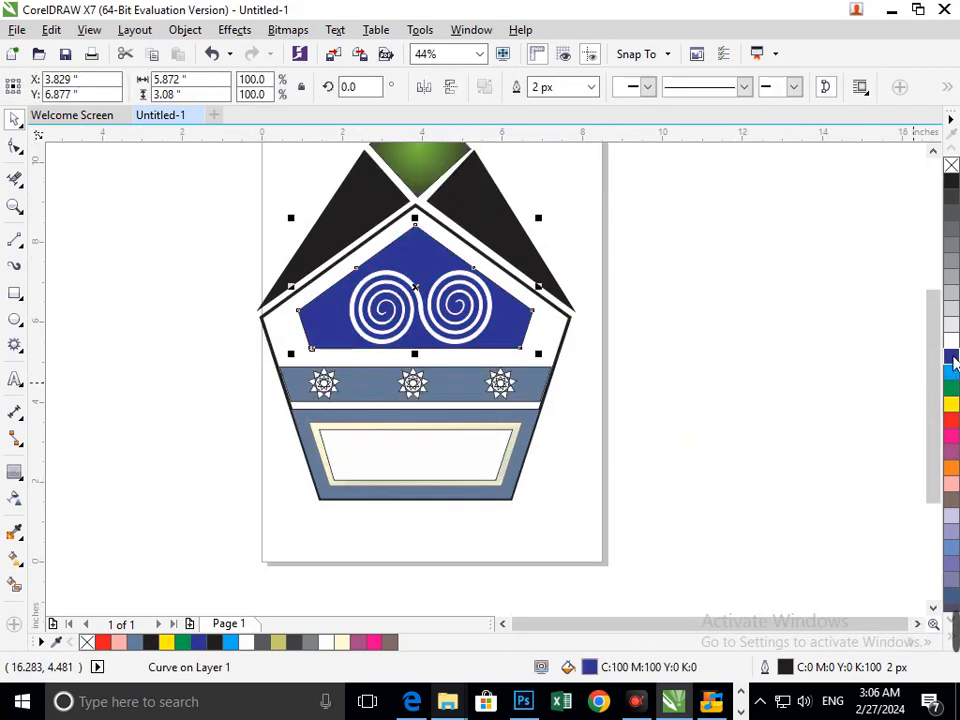
left_click(811, 412)
scroll(413, 400, "down", 1)
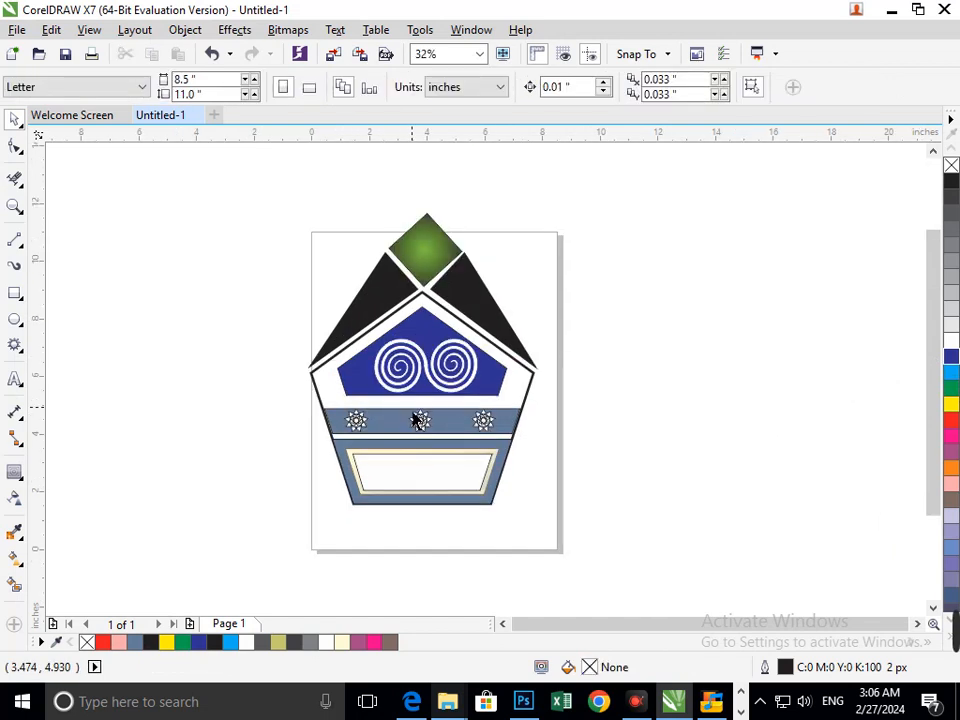
left_click(490, 303)
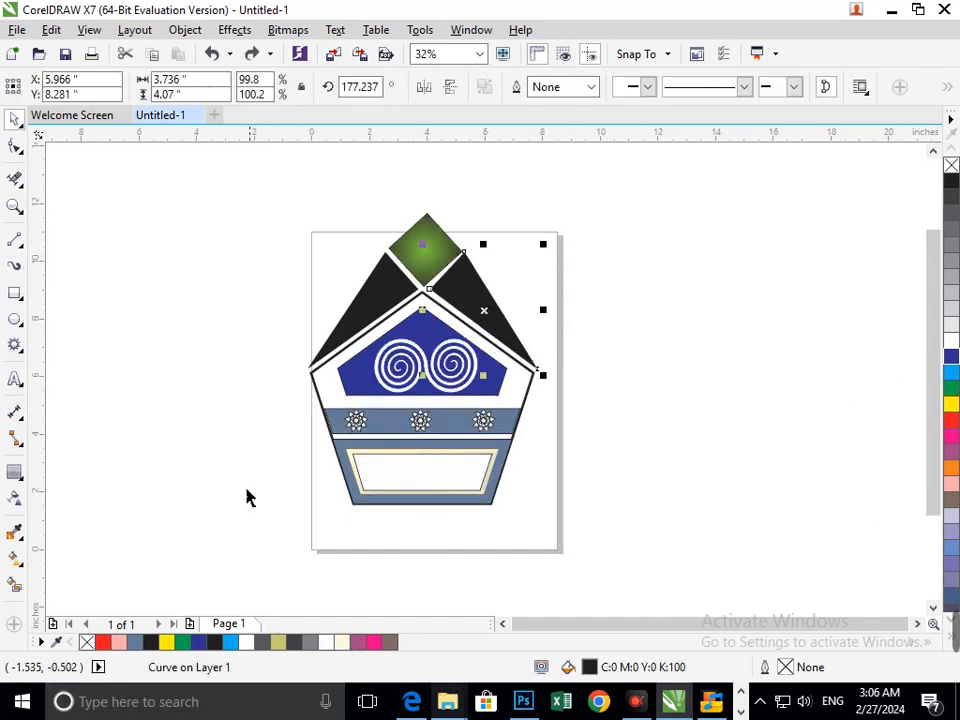
left_click(572, 394)
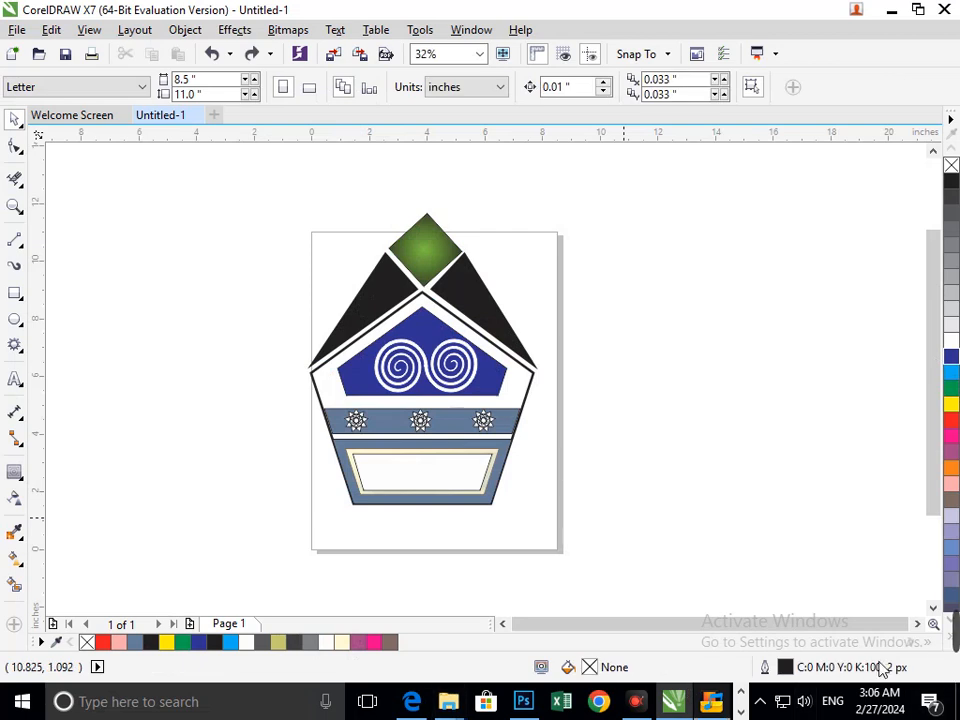
mouse_move(658, 641)
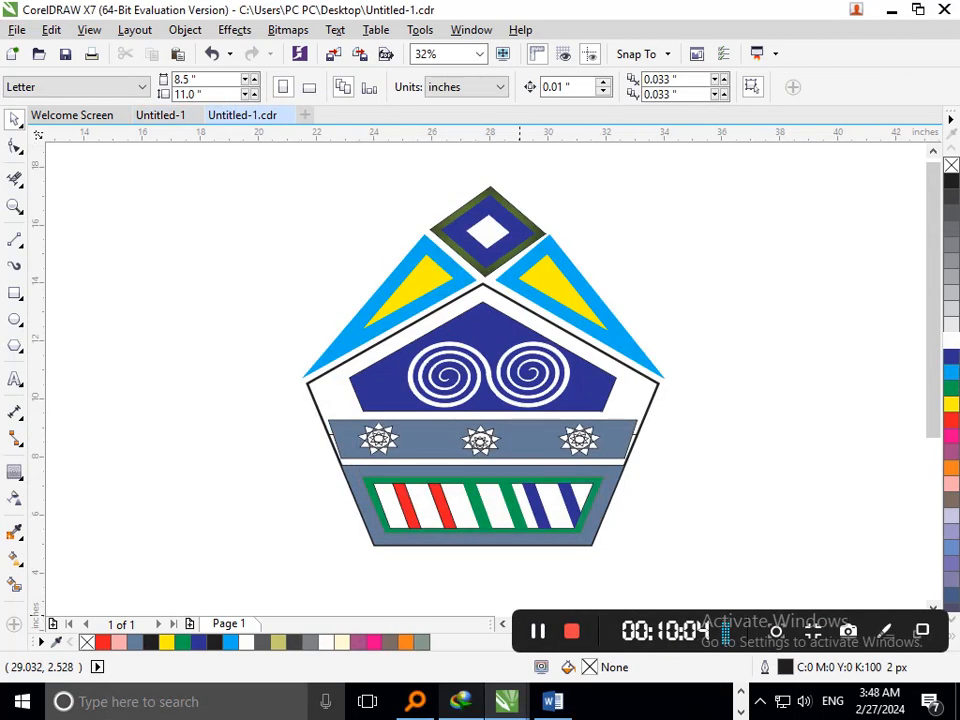